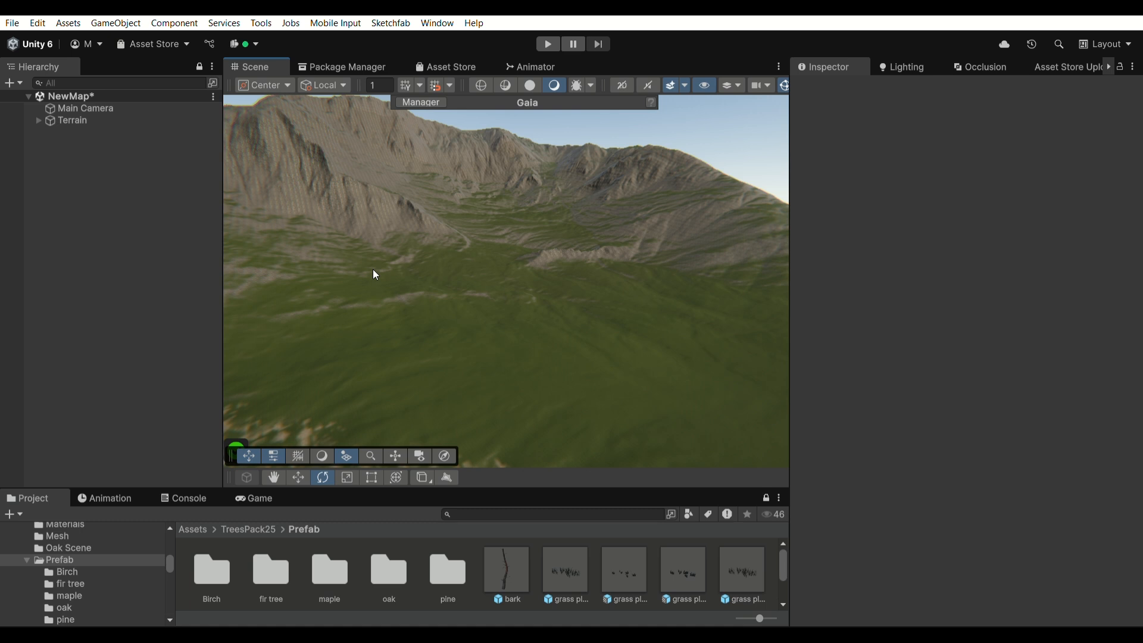
- Look over the terrain and browse the oak and maple folders under TreesPack25 Prefab for the available tree prefabs
{"action": "right_click_drag", "start_coordinate": [395, 234], "coordinate": [366, 237]}
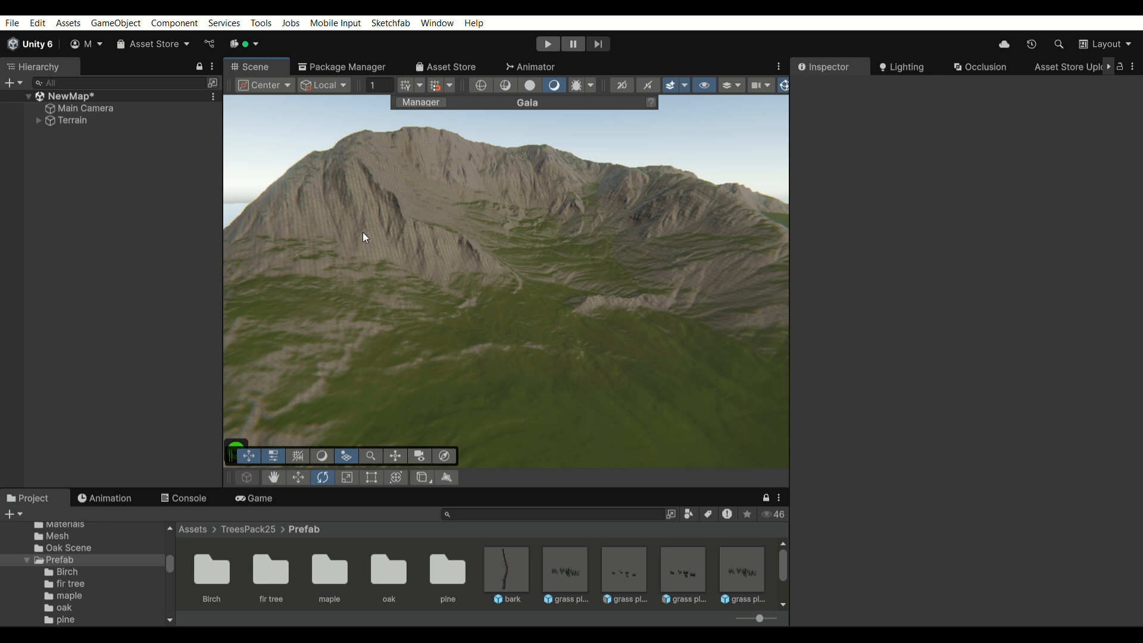
{"action": "double_click", "coordinate": [393, 570]}
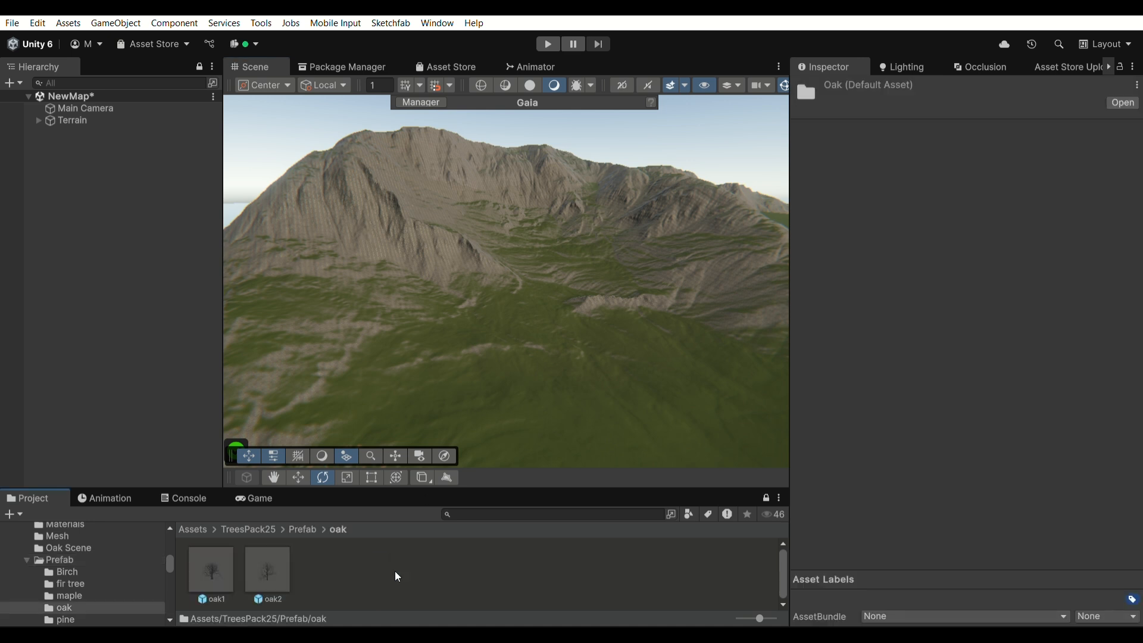
{"action": "left_click", "coordinate": [302, 529]}
{"action": "left_click", "coordinate": [327, 554]}
{"action": "double_click", "coordinate": [326, 550]}
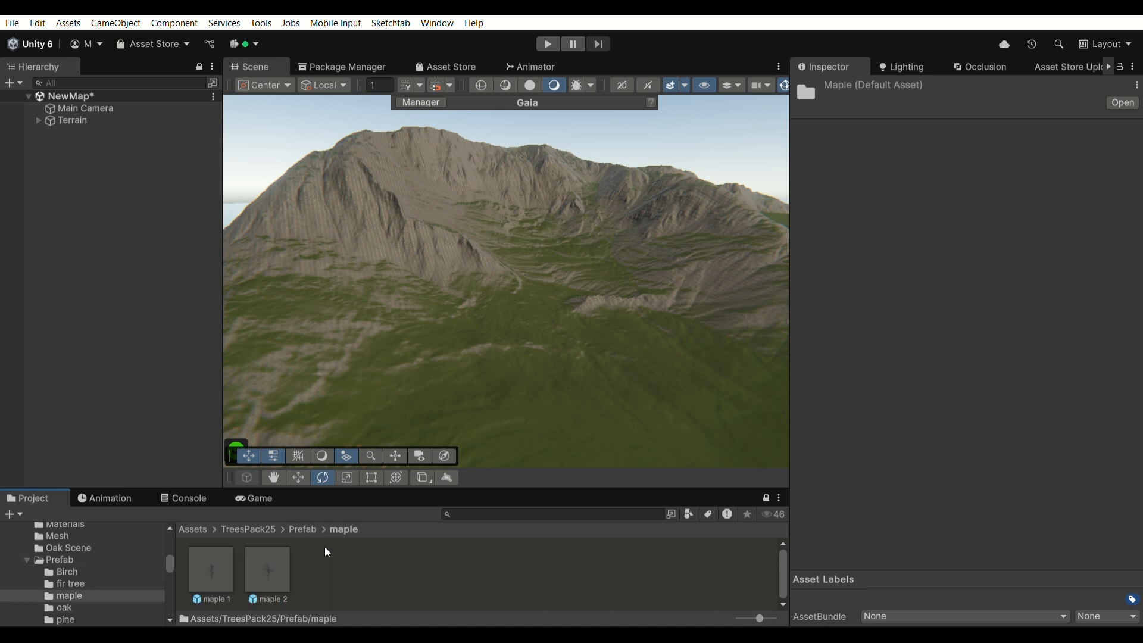
{"action": "left_click", "coordinate": [304, 529]}
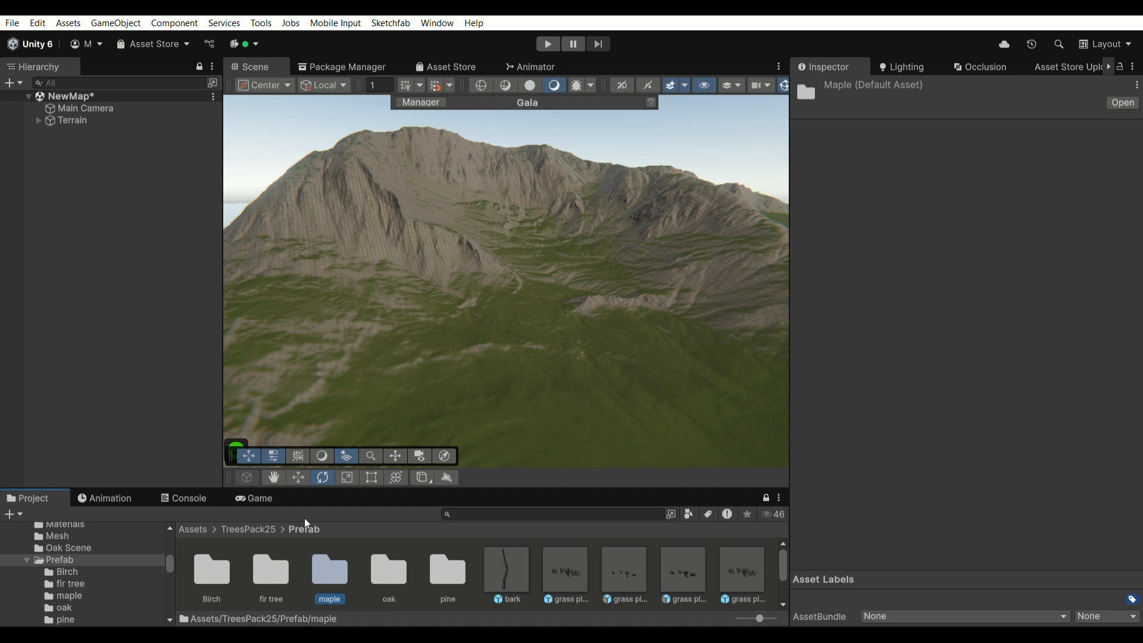
- Create an empty game object named Terrain Object placer and add the Terrain Object Placer script to it
{"action": "left_click", "coordinate": [131, 128]}
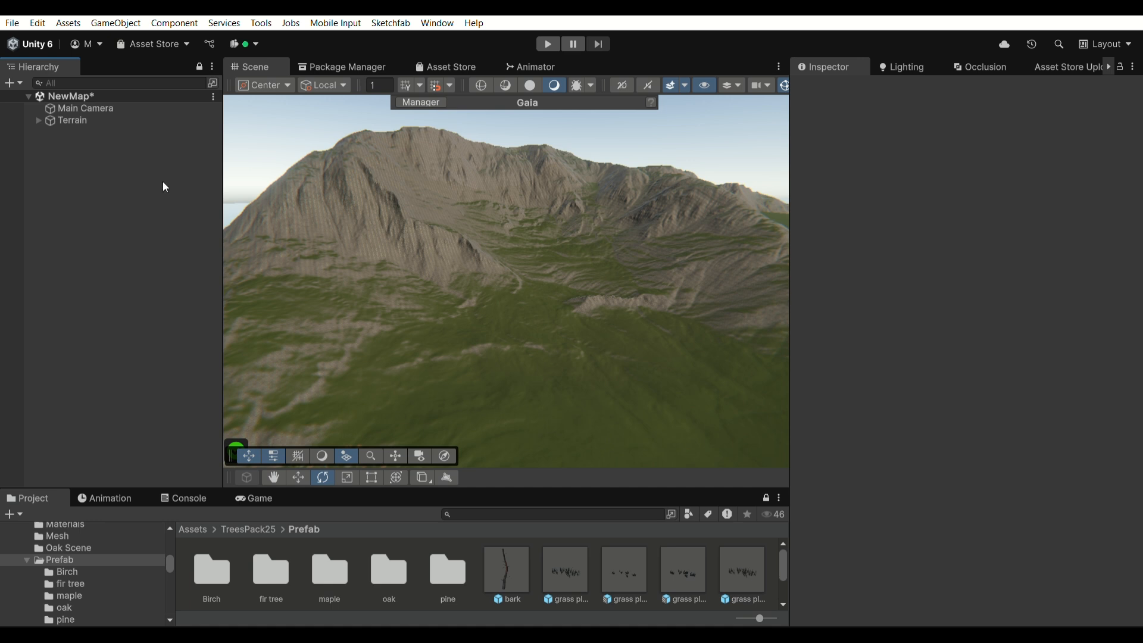
{"action": "key", "text": "ctrl+shift+n"}
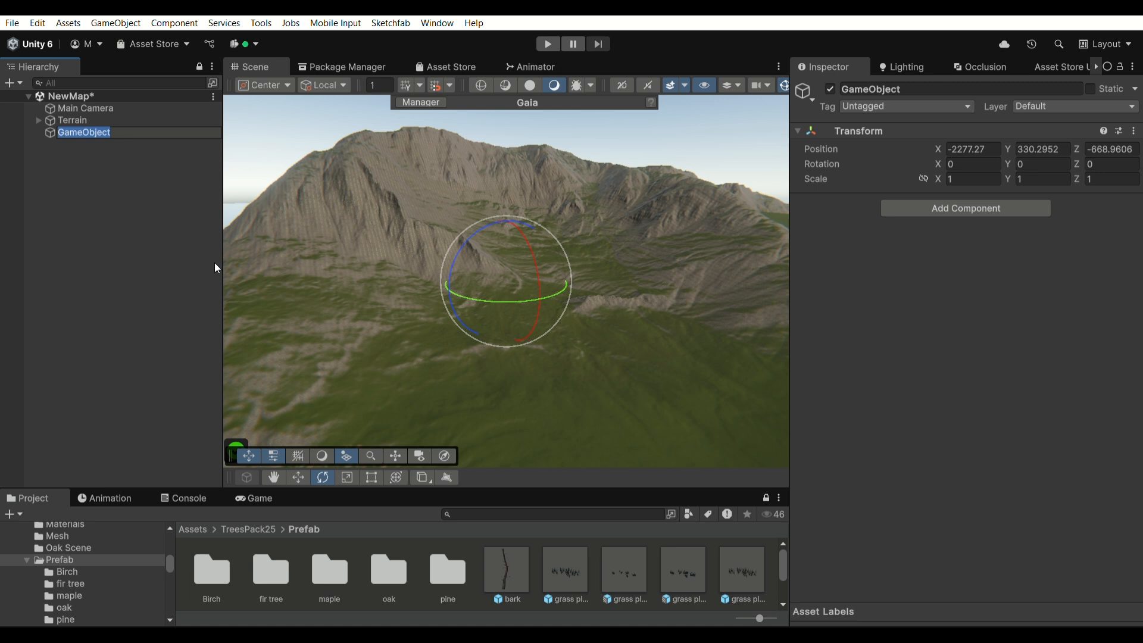
{"action": "type", "text": "Terrain Object placer"}
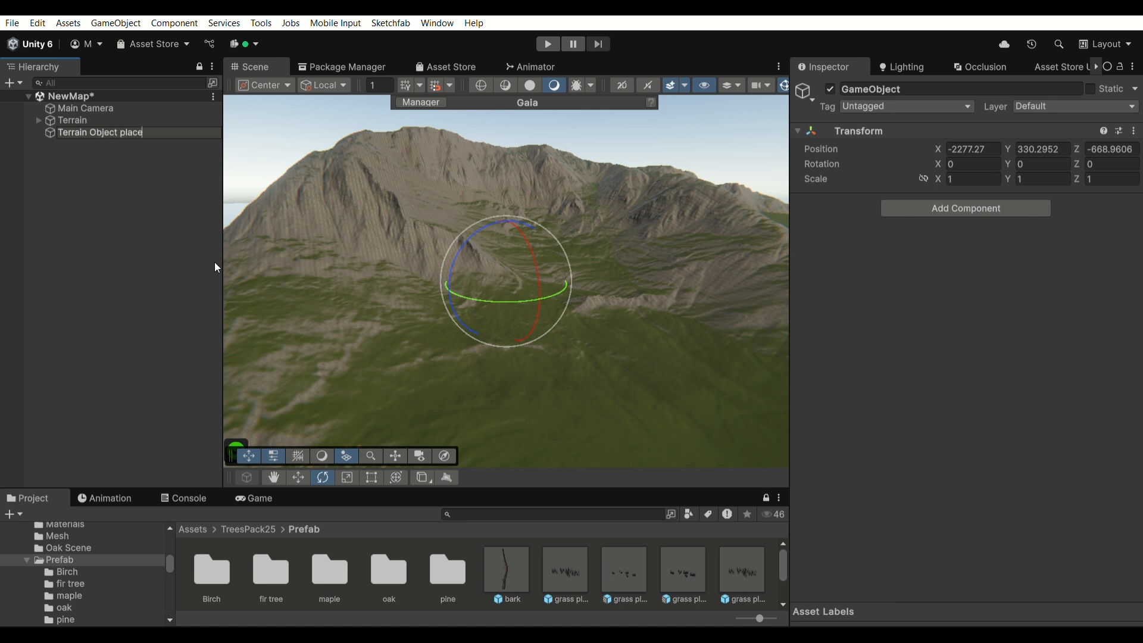
{"action": "key", "text": "Return"}
{"action": "left_click", "coordinate": [1004, 185]}
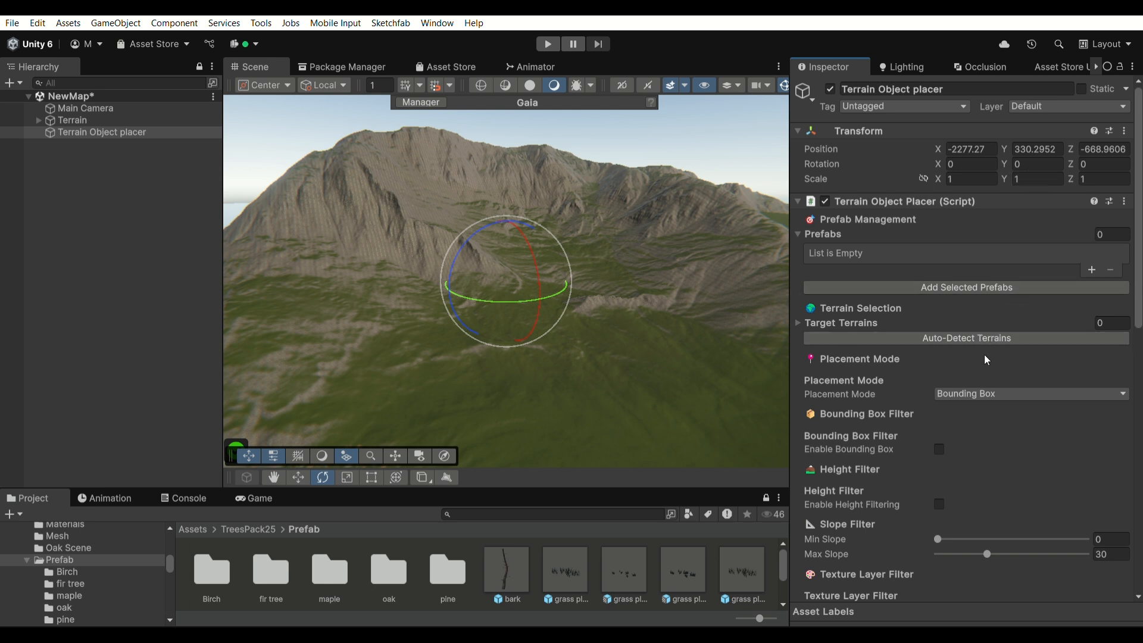
- Auto-detect the target terrains for the placer and check the resulting terrain list
{"action": "left_click", "coordinate": [960, 334]}
{"action": "left_click", "coordinate": [855, 318]}
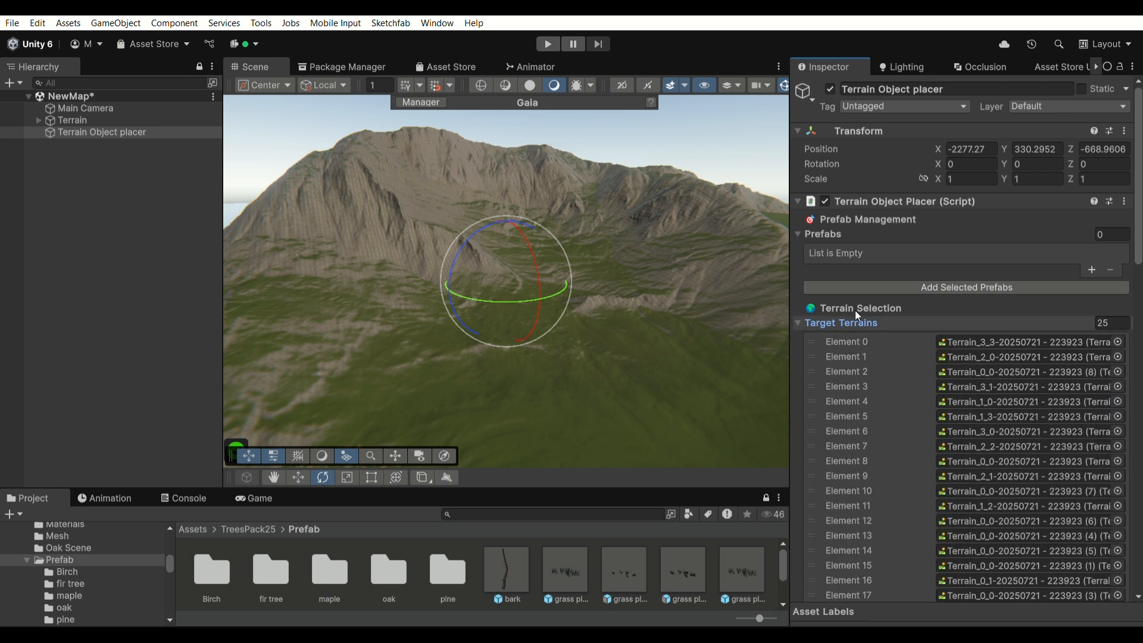
{"action": "left_click", "coordinate": [801, 317]}
{"action": "left_click", "coordinate": [805, 317]}
{"action": "left_click", "coordinate": [805, 317]}
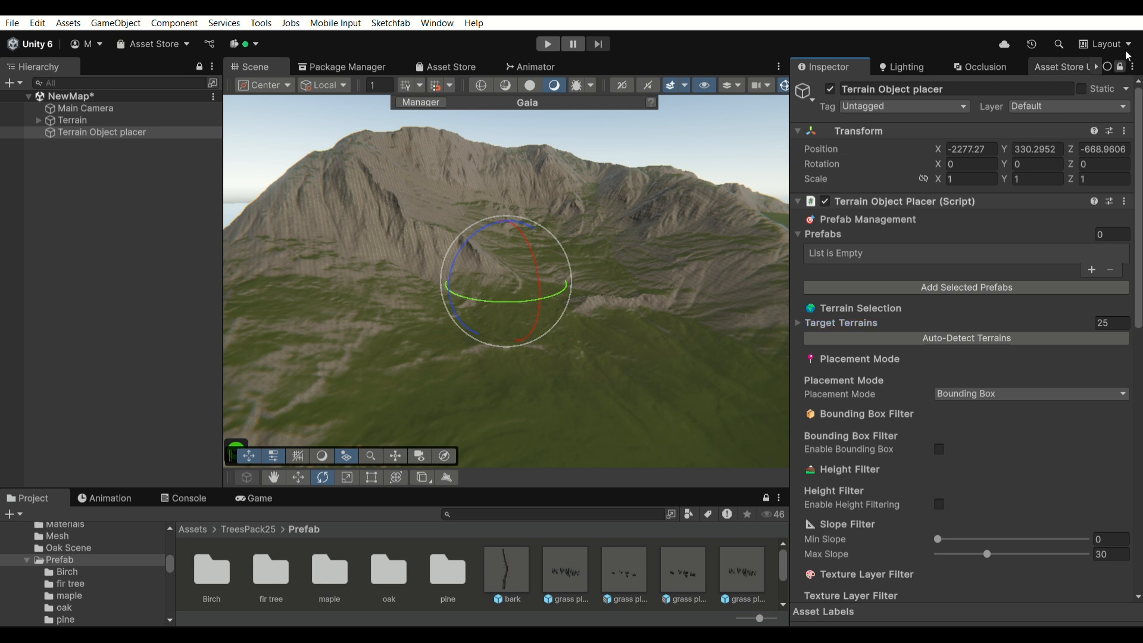
- Add all the prefabs from the pine folder, pine 1 through pine 5 including pine 1b, to the placer's prefab list
{"action": "left_click", "coordinate": [460, 552]}
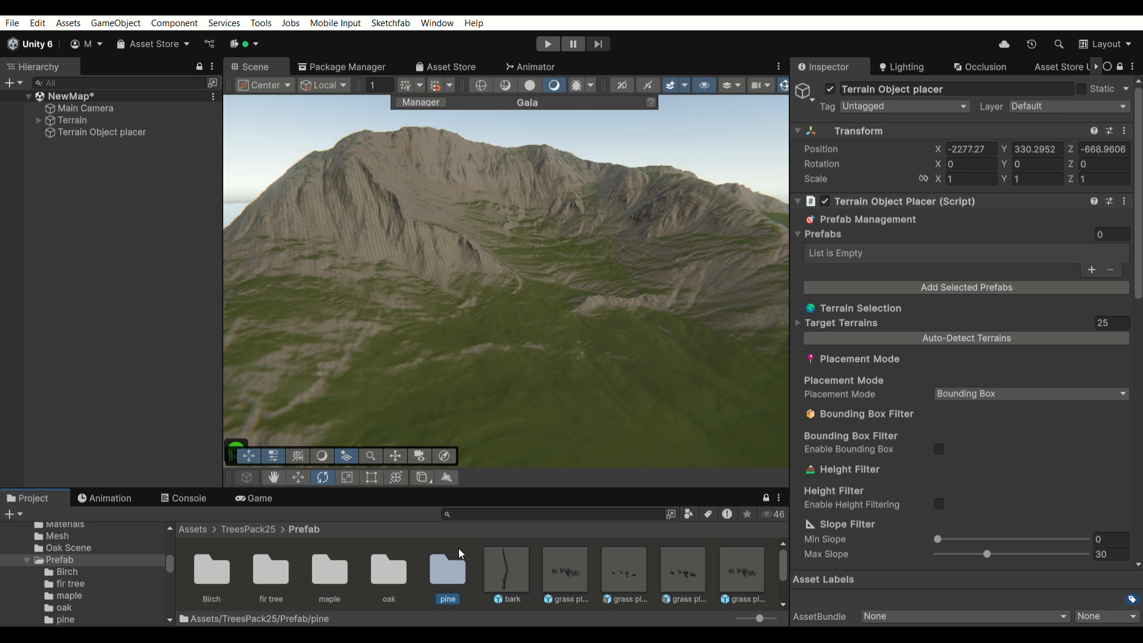
{"action": "double_click", "coordinate": [458, 551]}
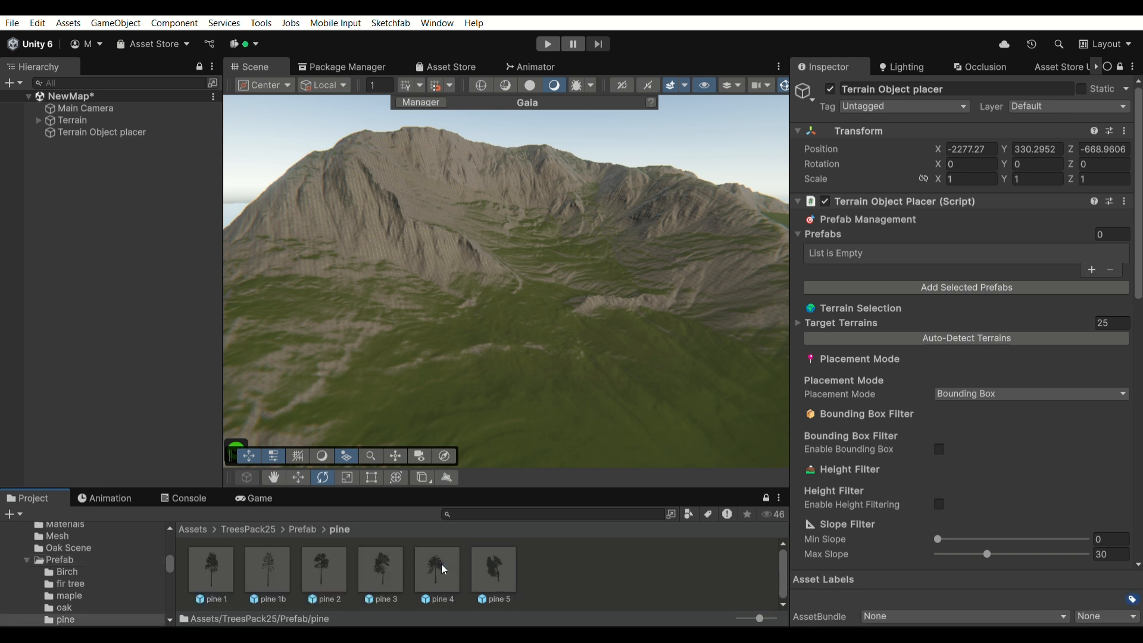
{"action": "left_click_drag", "start_coordinate": [183, 577], "coordinate": [503, 553]}
{"action": "left_click", "coordinate": [1059, 283]}
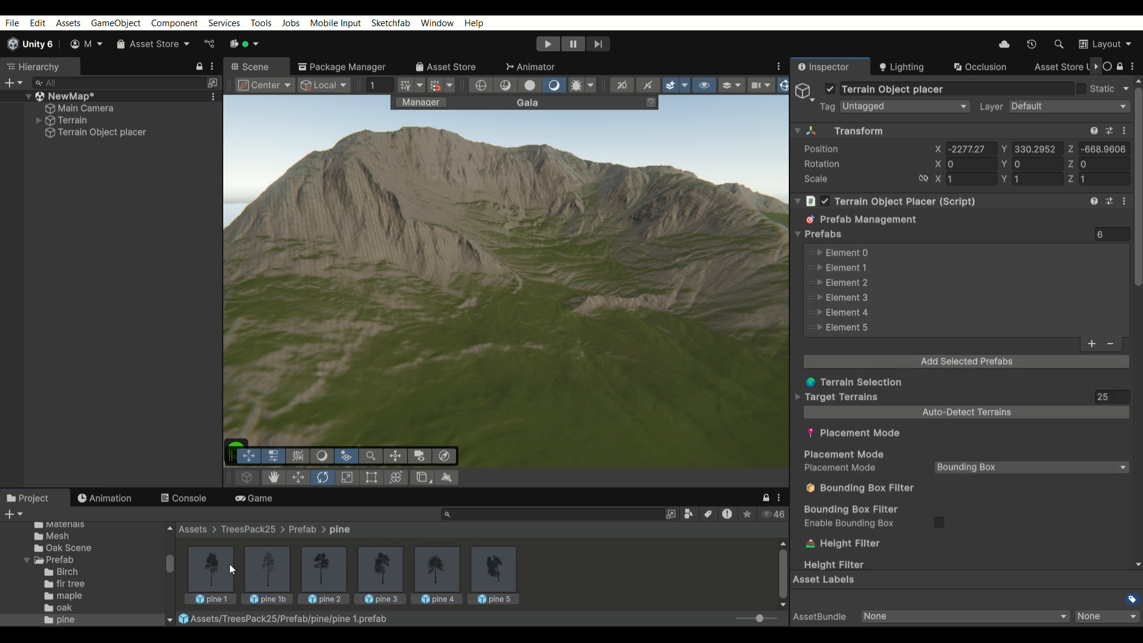
- Add the maple 1 and maple 2 prefabs from the maple folder to the placer's prefab list
{"action": "left_click", "coordinate": [305, 525]}
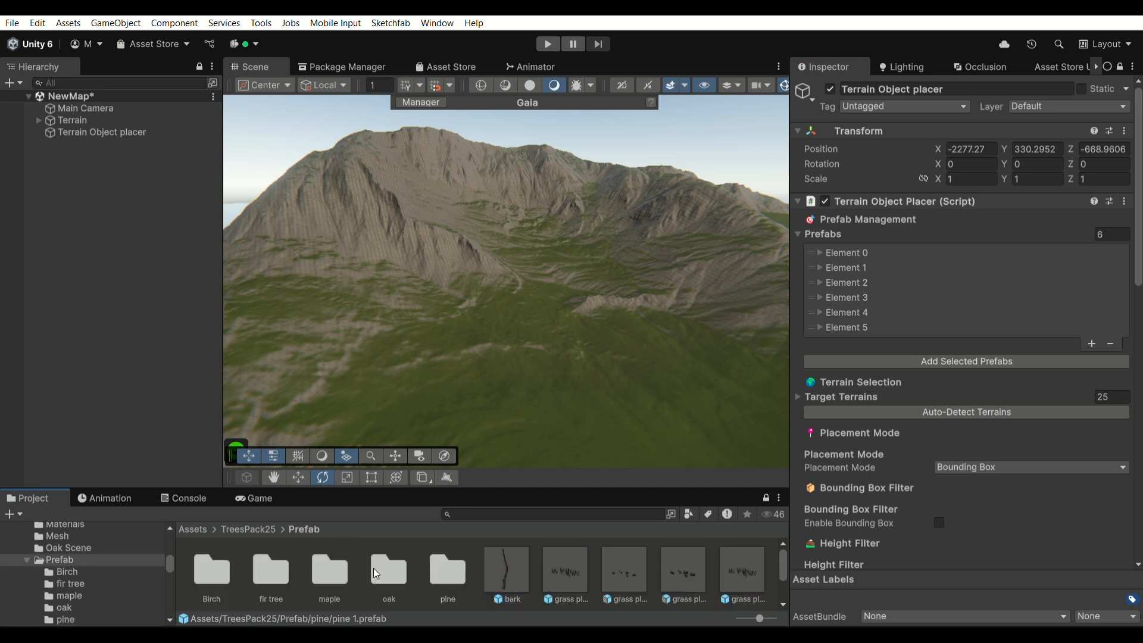
{"action": "double_click", "coordinate": [326, 565]}
{"action": "left_click", "coordinate": [211, 563]}
{"action": "left_click", "coordinate": [248, 554], "text": "ctrl"}
{"action": "left_click", "coordinate": [994, 360]}
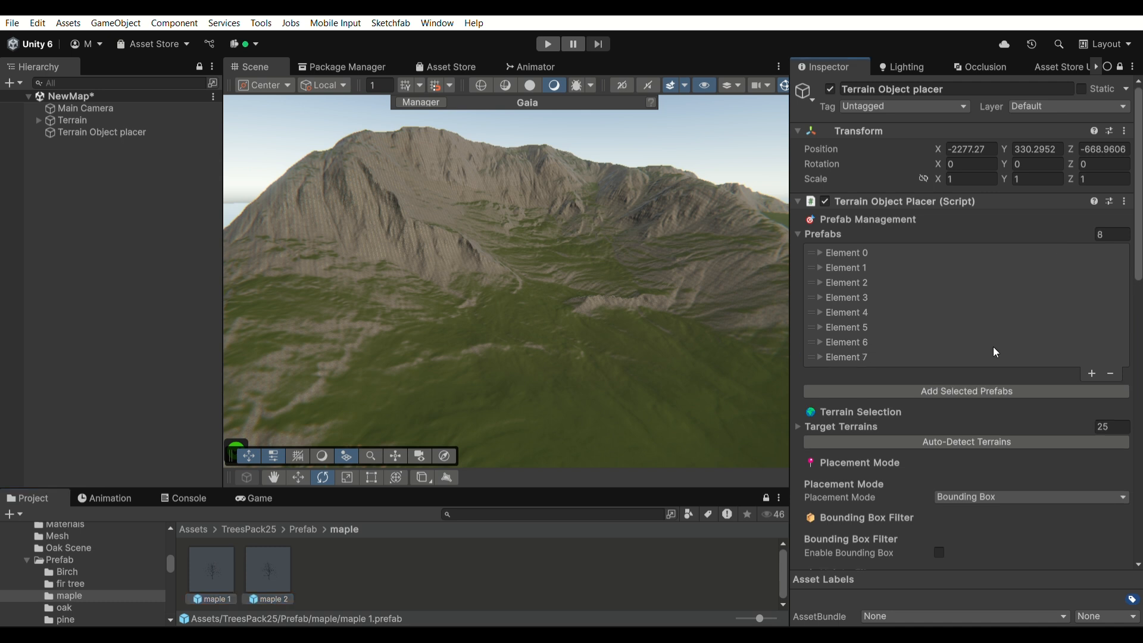
- Examine the assigned prefab and weight of elements 0 to 4 in the placer's list, leaving the list collapsed
{"action": "left_click", "coordinate": [821, 253]}
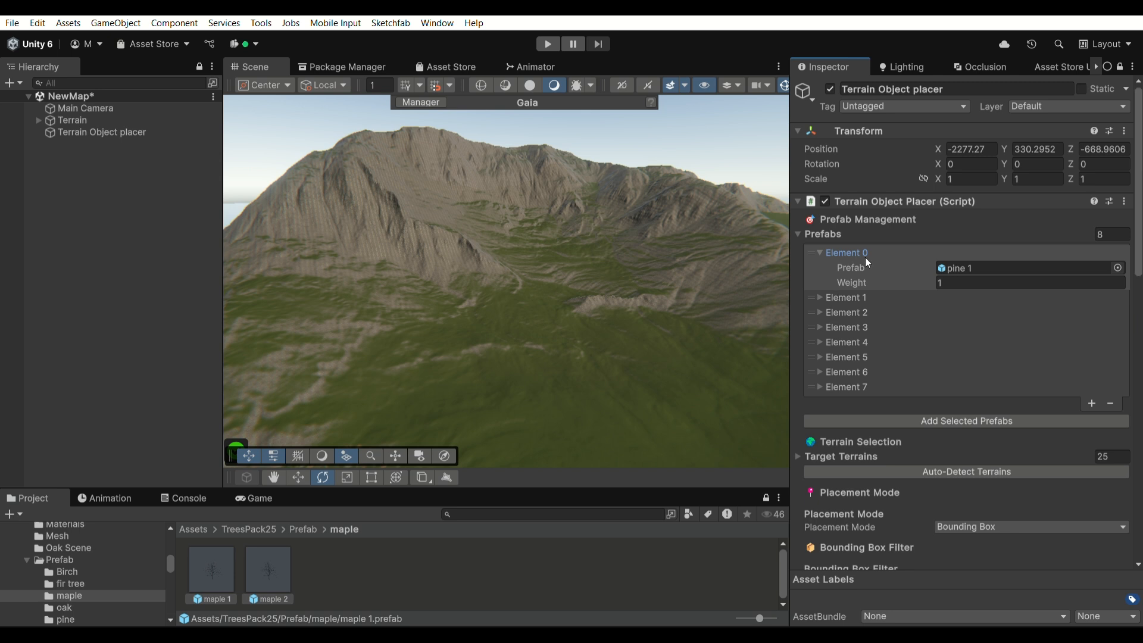
{"action": "left_click", "coordinate": [822, 288]}
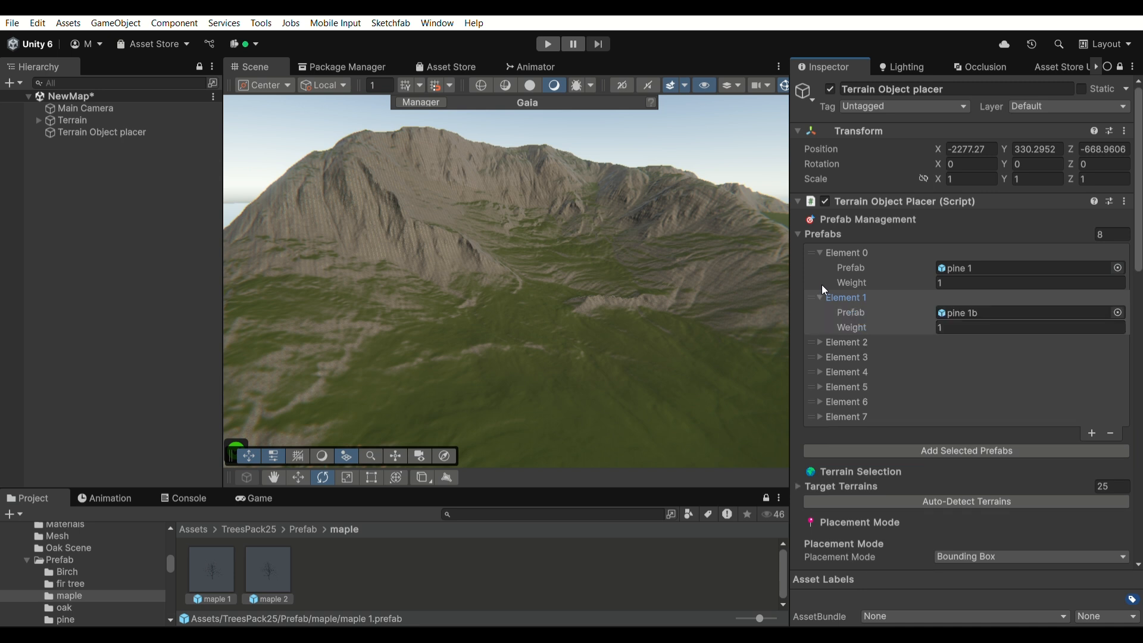
{"action": "left_click", "coordinate": [821, 343]}
{"action": "left_click", "coordinate": [823, 386]}
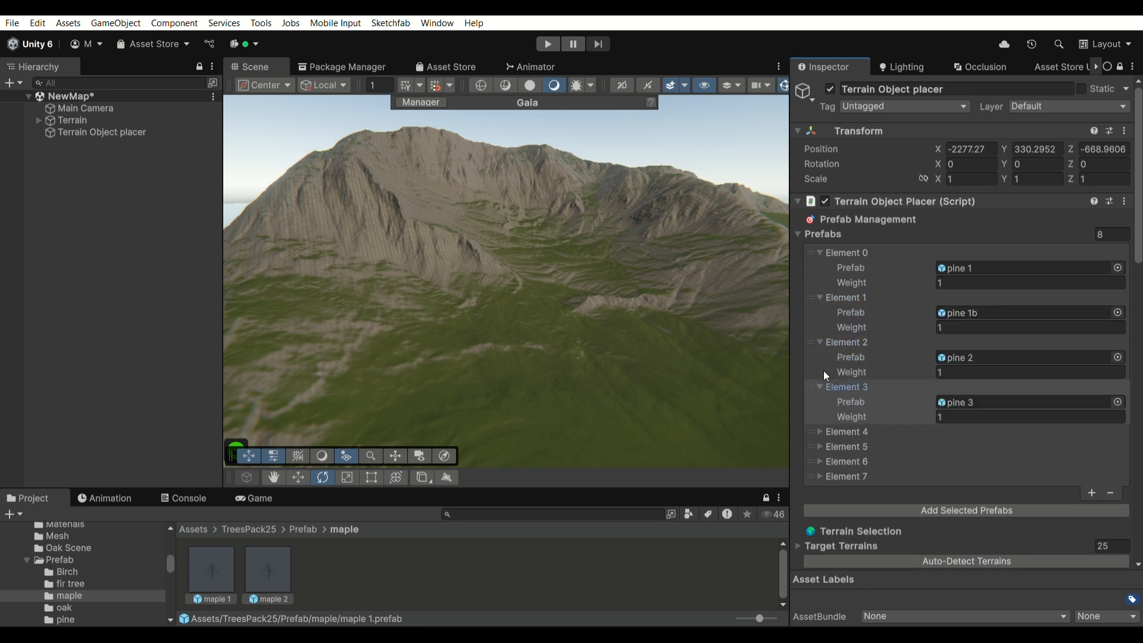
{"action": "left_click", "coordinate": [822, 428]}
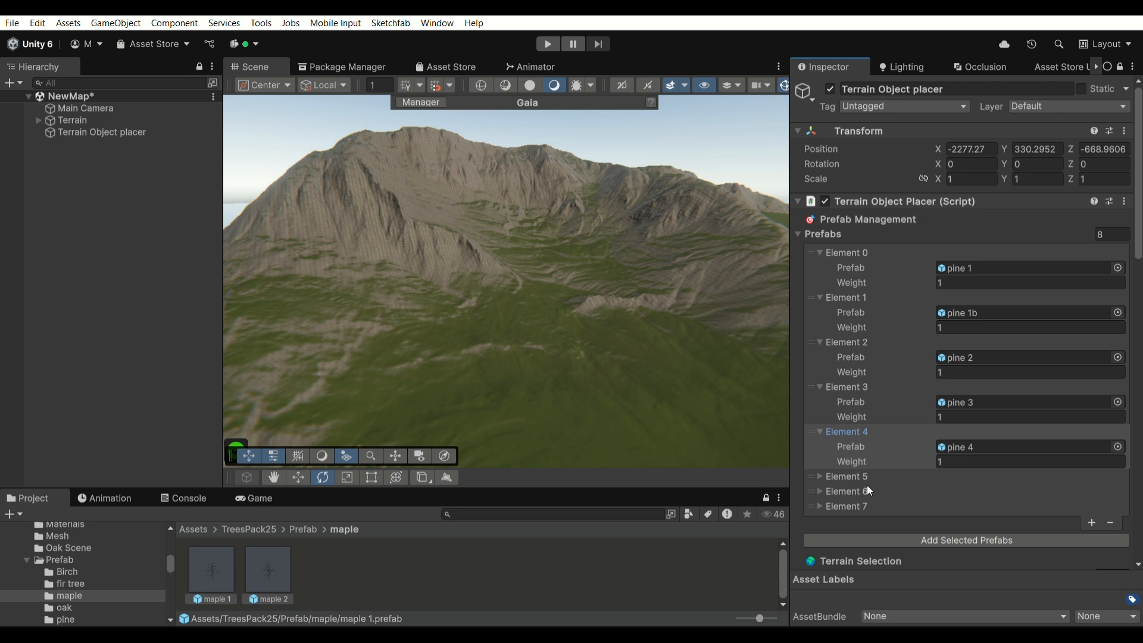
{"action": "left_click", "coordinate": [977, 455]}
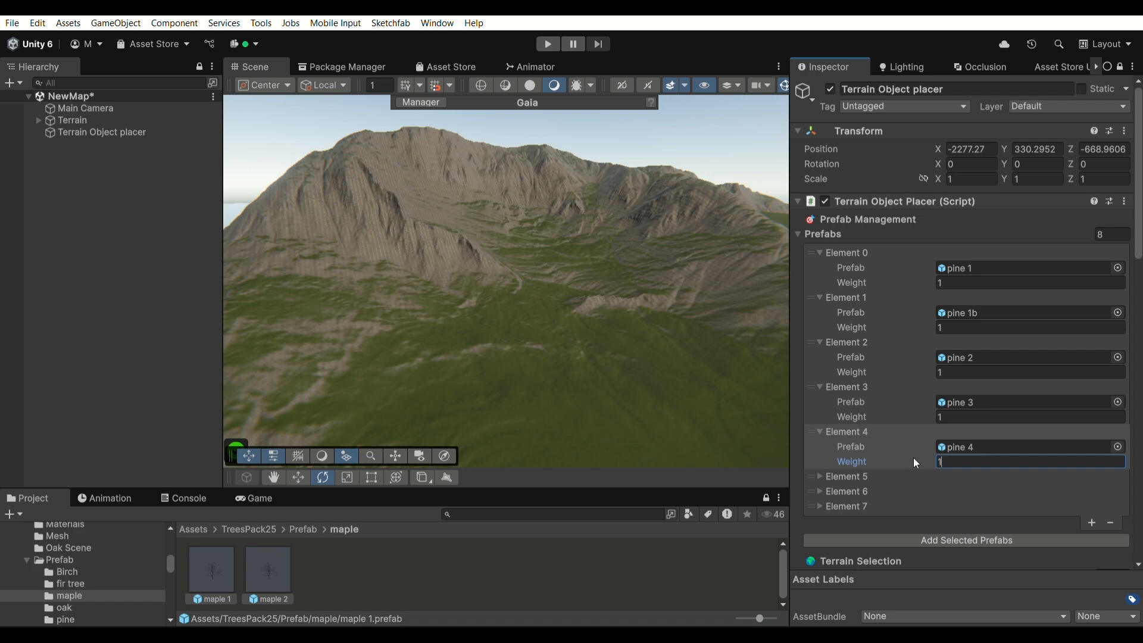
{"action": "left_click", "coordinate": [805, 234]}
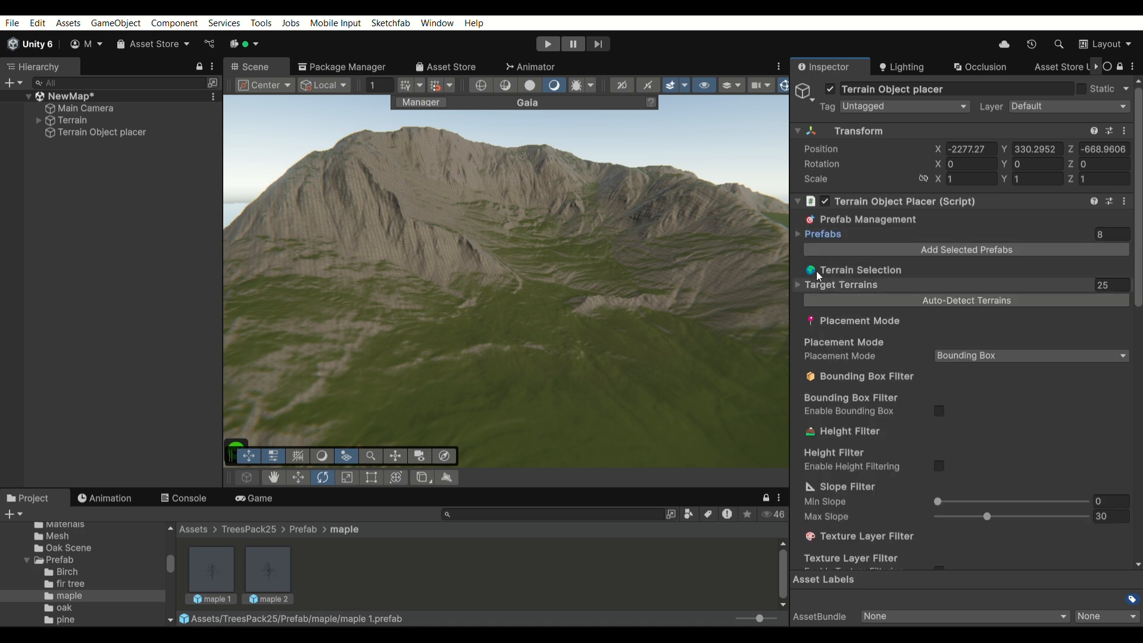
- Review the placer's filter, collision and placement settings, comparing the placement options with density mode on and off
{"action": "scroll", "coordinate": [830, 276], "scroll_direction": "down", "scroll_amount": 4}
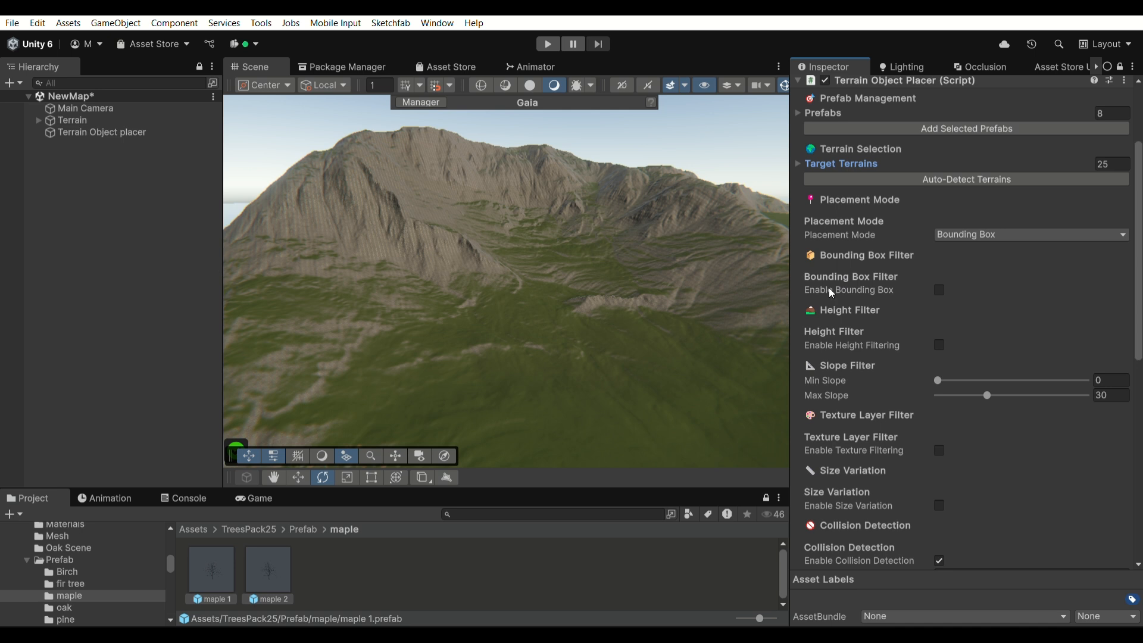
{"action": "scroll", "coordinate": [832, 293], "scroll_direction": "down", "scroll_amount": 13}
{"action": "scroll", "coordinate": [834, 290], "scroll_direction": "down", "scroll_amount": 2}
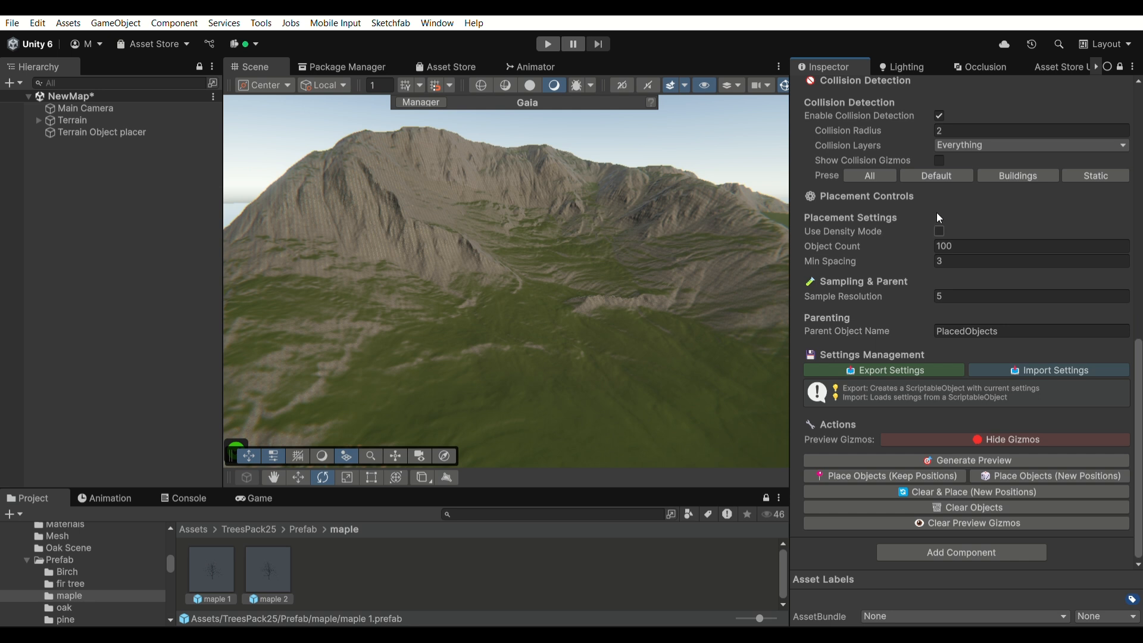
{"action": "left_click", "coordinate": [939, 231]}
{"action": "left_click", "coordinate": [939, 231]}
{"action": "left_click", "coordinate": [939, 230]}
{"action": "key", "text": "space"}
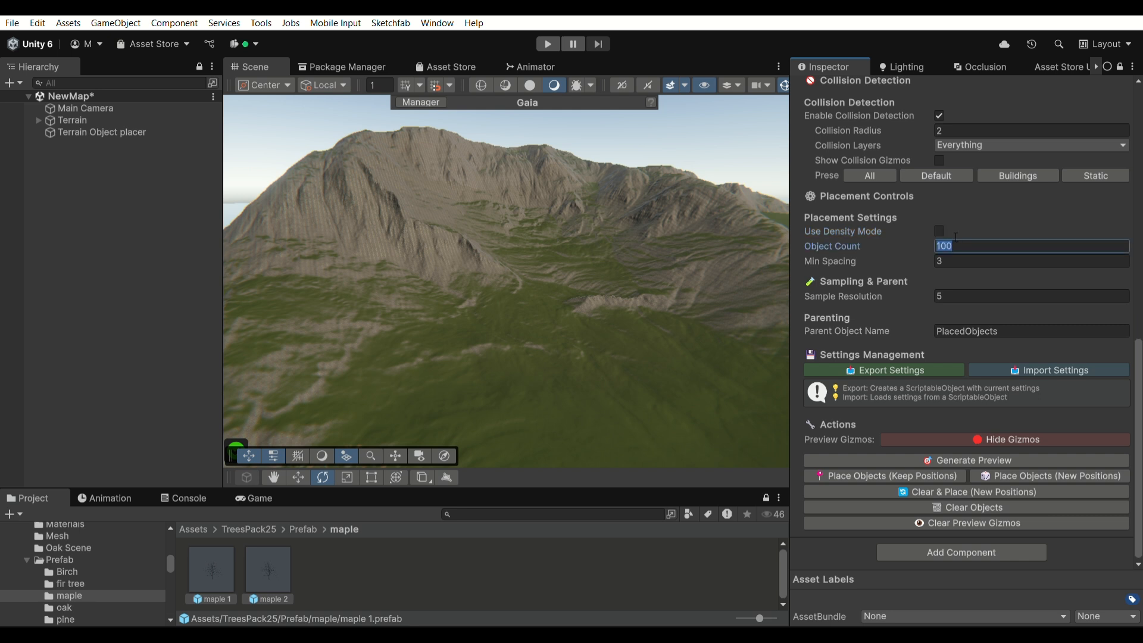
- Set the placer's object count to 1000 in the placement settings
{"action": "key", "text": "BackSpace"}
{"action": "type", "text": "1000"}
{"action": "left_click", "coordinate": [941, 261]}
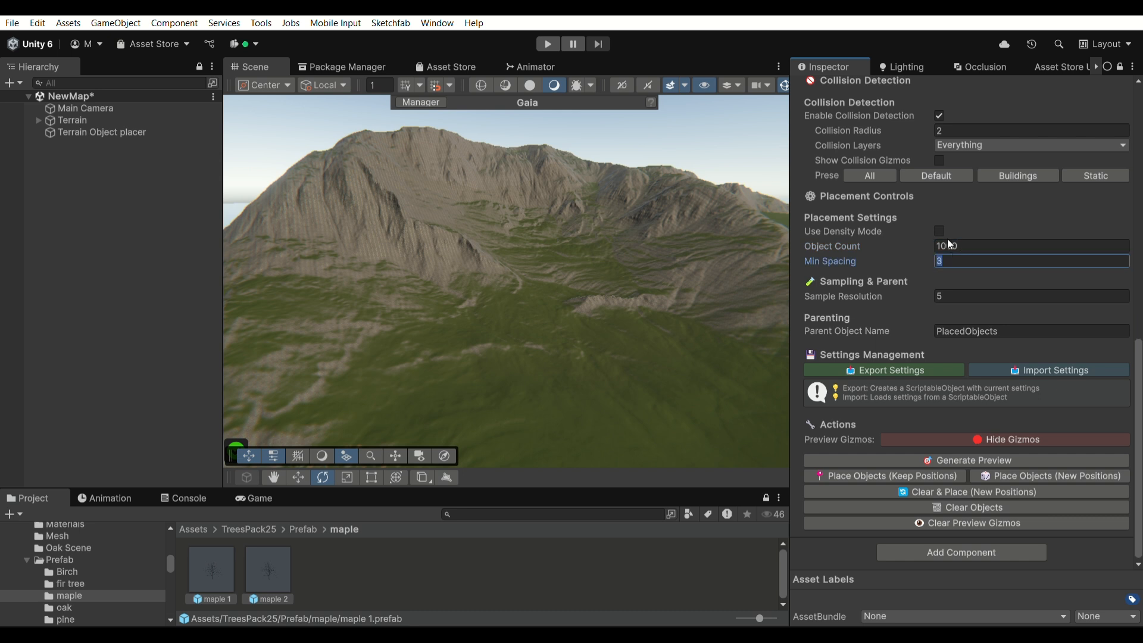
- Set the sample resolution to 10 and name the parent object Trees
{"action": "left_click", "coordinate": [971, 291]}
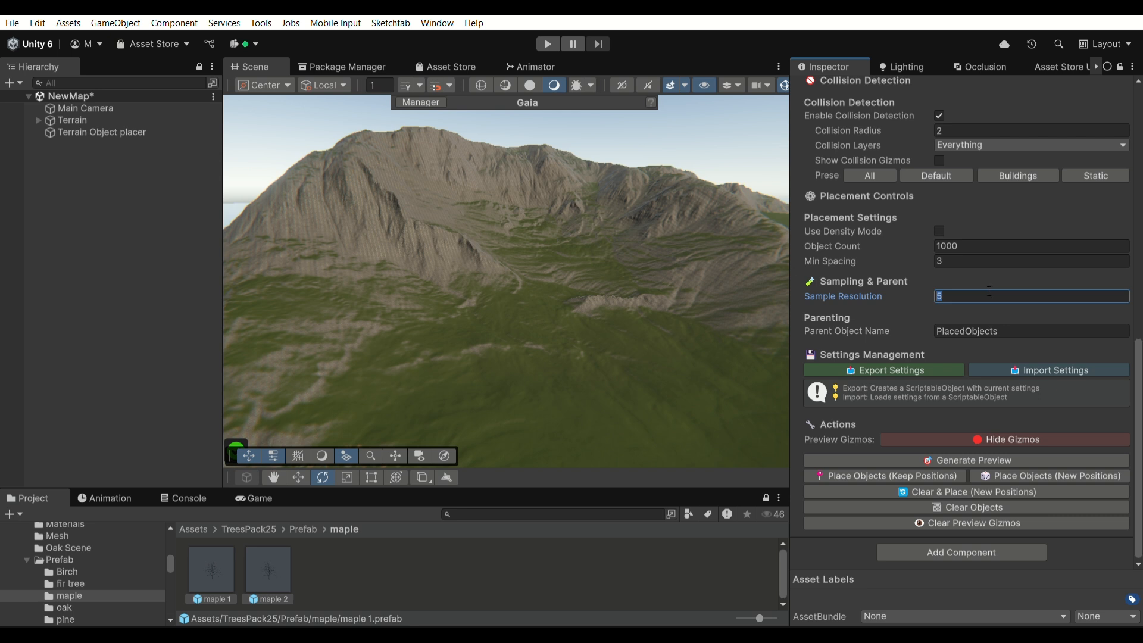
{"action": "type", "text": "10"}
{"action": "left_click", "coordinate": [1020, 329]}
{"action": "type", "text": "Trees"}
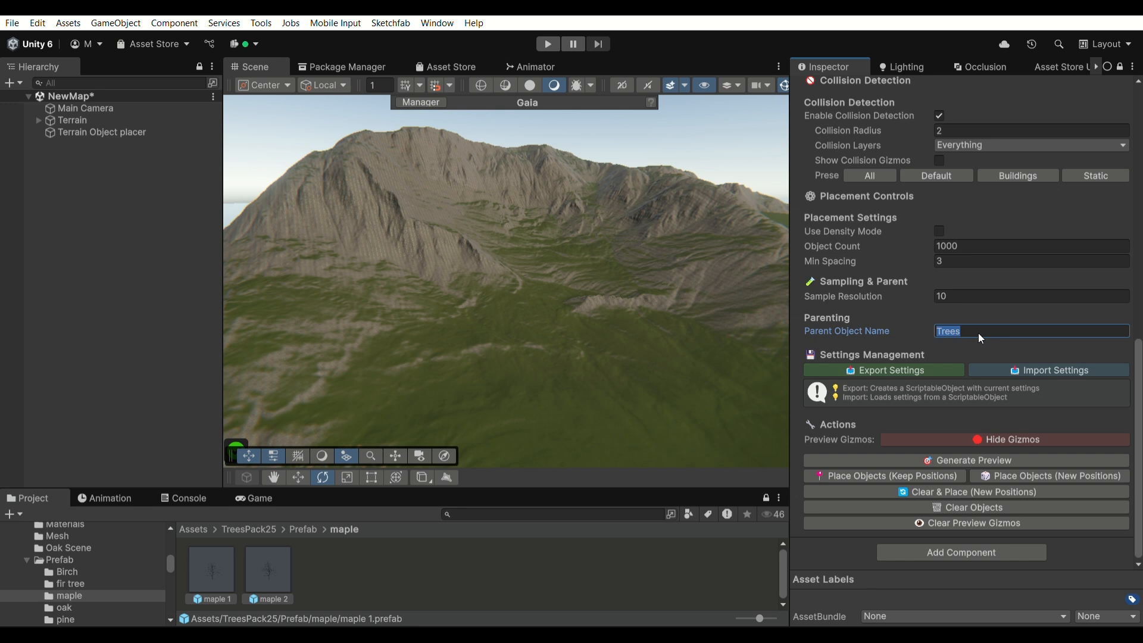
- Create another empty game object in the NewMap scene and name it Placed
{"action": "left_click", "coordinate": [96, 220]}
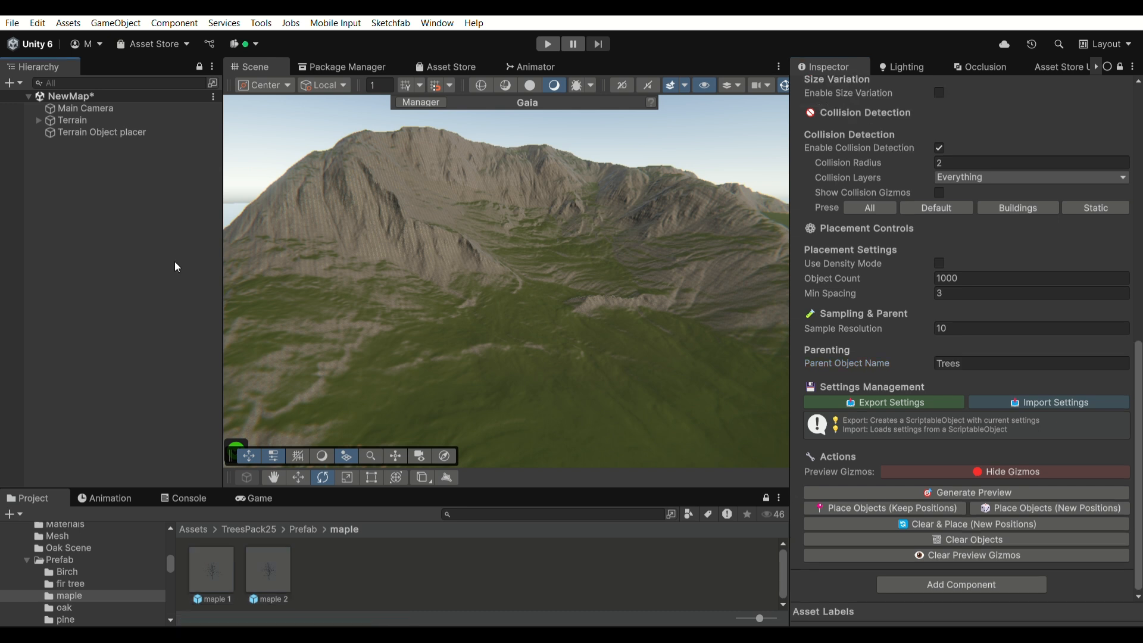
{"action": "key", "text": "ctrl+shift+n"}
{"action": "type", "text": "Placed"}
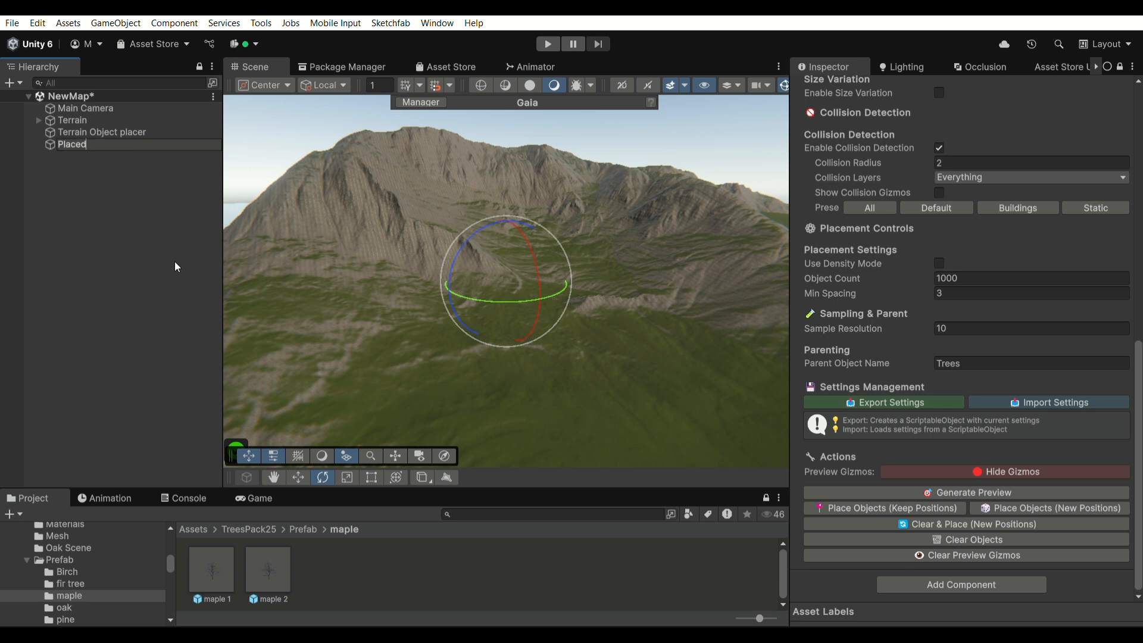
{"action": "key", "text": "Return"}
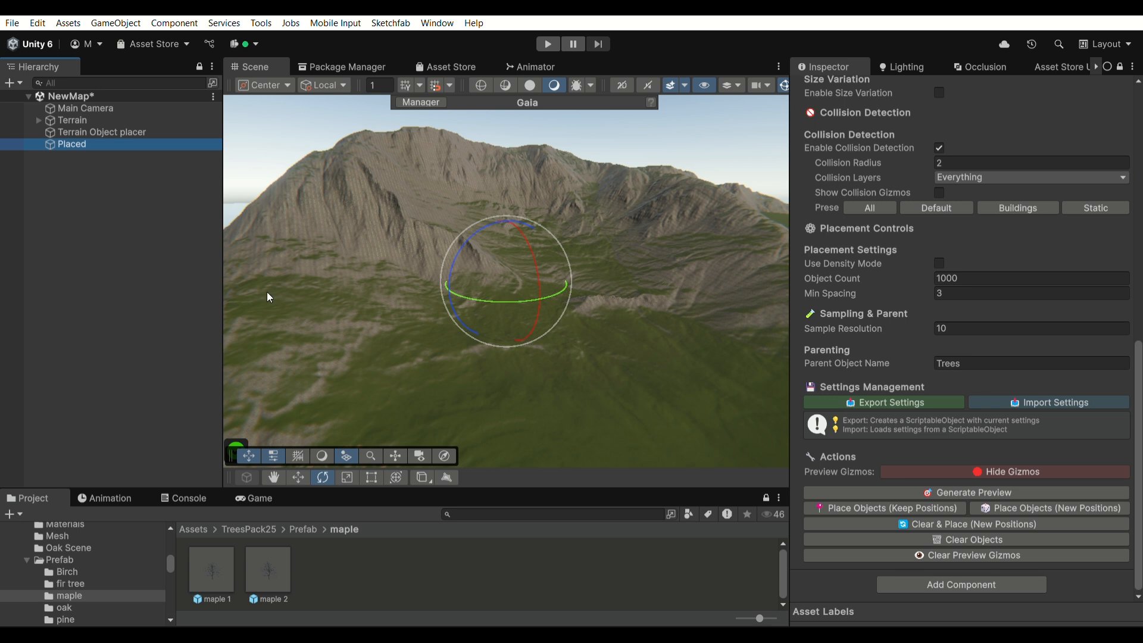
- Try Placed as the placer's parent object name, and restore the name to Trees
{"action": "left_click", "coordinate": [1052, 362]}
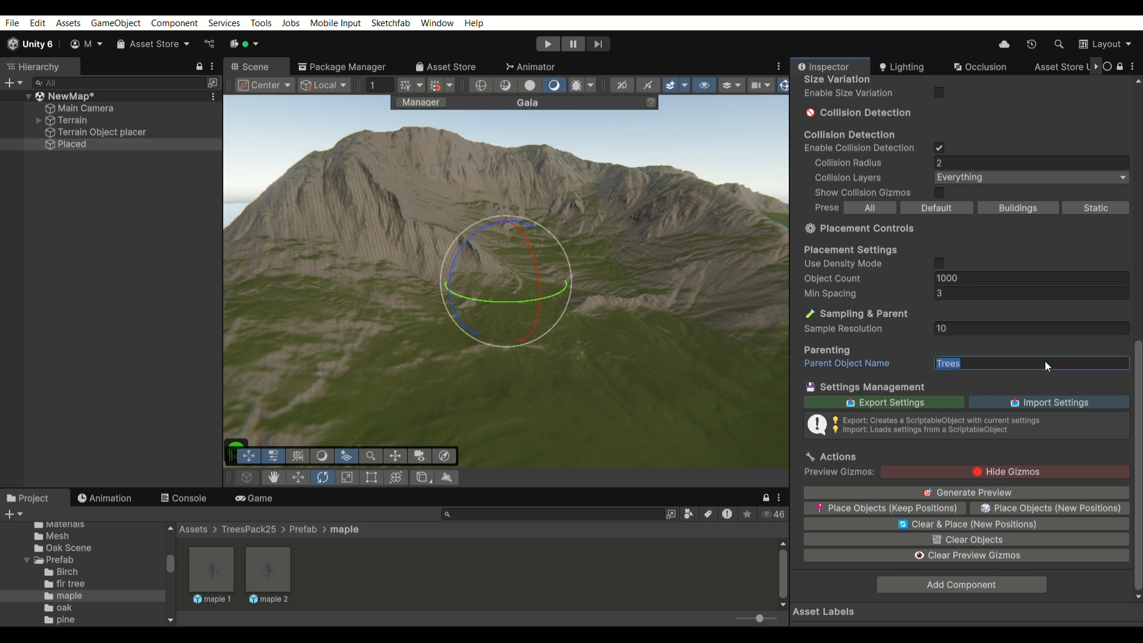
{"action": "type", "text": "Placed"}
{"action": "left_click_drag", "start_coordinate": [998, 363], "coordinate": [997, 354]}
{"action": "type", "text": "Trees"}
- Generate a placement preview and inspect one of its markers up close in the scene
{"action": "left_click", "coordinate": [972, 487]}
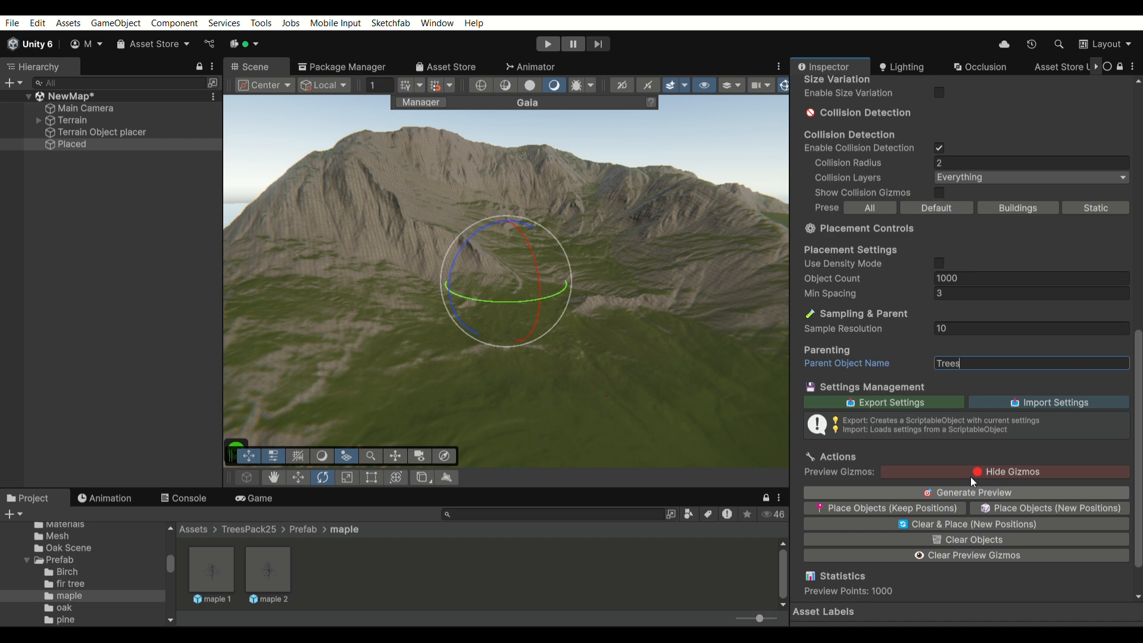
{"action": "right_click_drag", "start_coordinate": [545, 278], "coordinate": [652, 294]}
{"action": "key", "text": "w"}
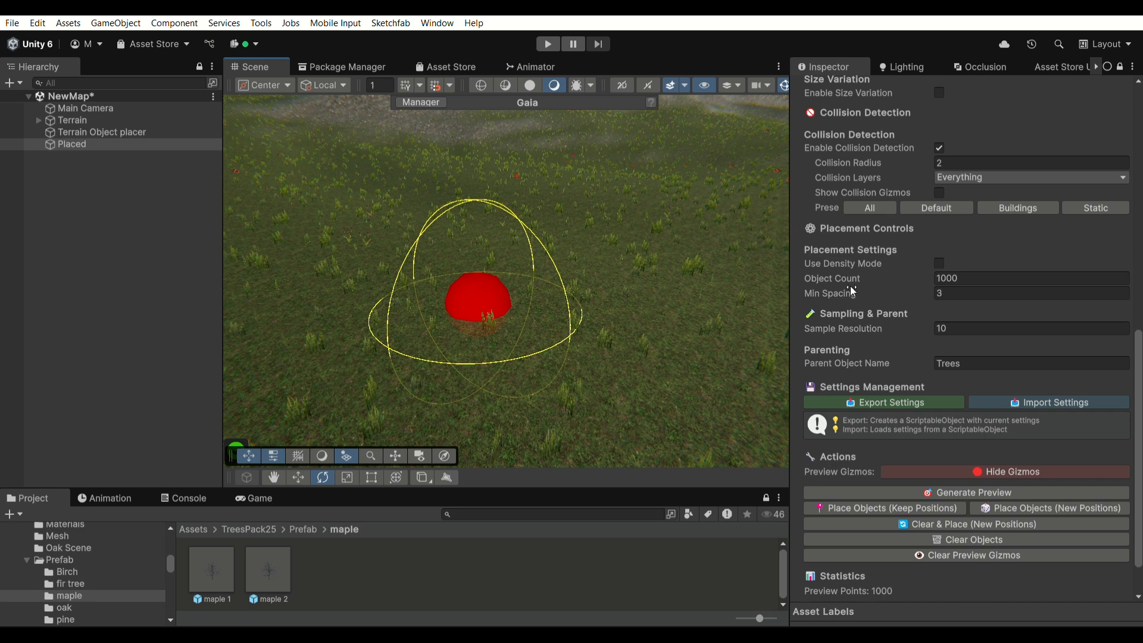
- Set the minimum spacing to 3 and raise the object count to 10000 for a denser placement across the terrain
{"action": "left_click_drag", "start_coordinate": [853, 290], "coordinate": [904, 277]}
{"action": "type", "text": "3"}
{"action": "right_click_drag", "start_coordinate": [530, 295], "coordinate": [774, 309]}
{"action": "key", "text": "s"}
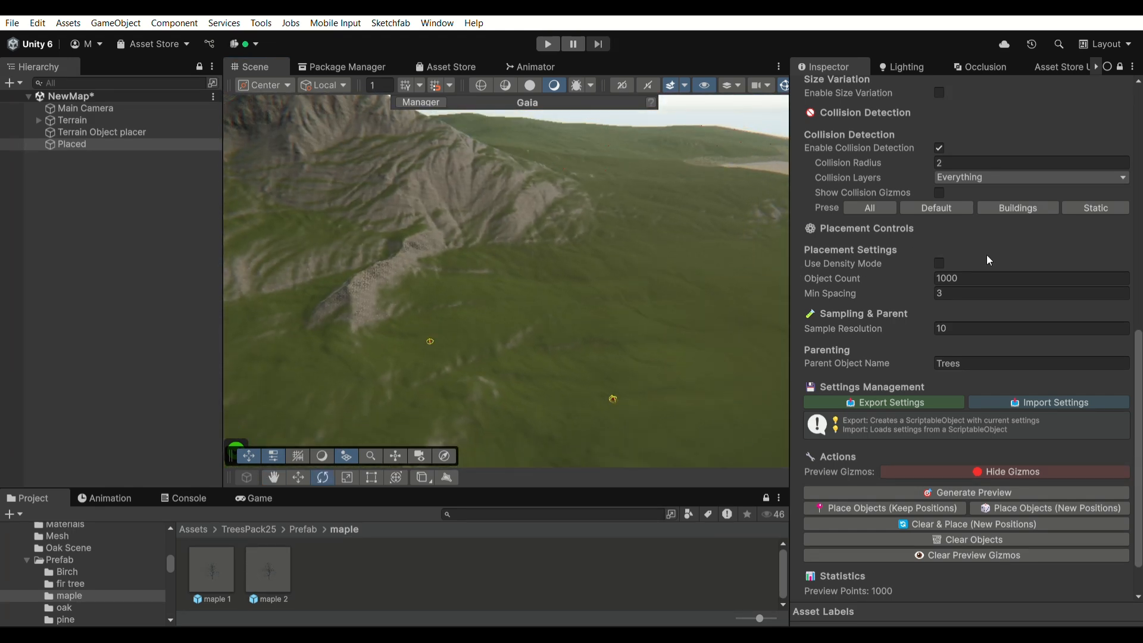
{"action": "left_click", "coordinate": [994, 276]}
{"action": "type", "text": "10000"}
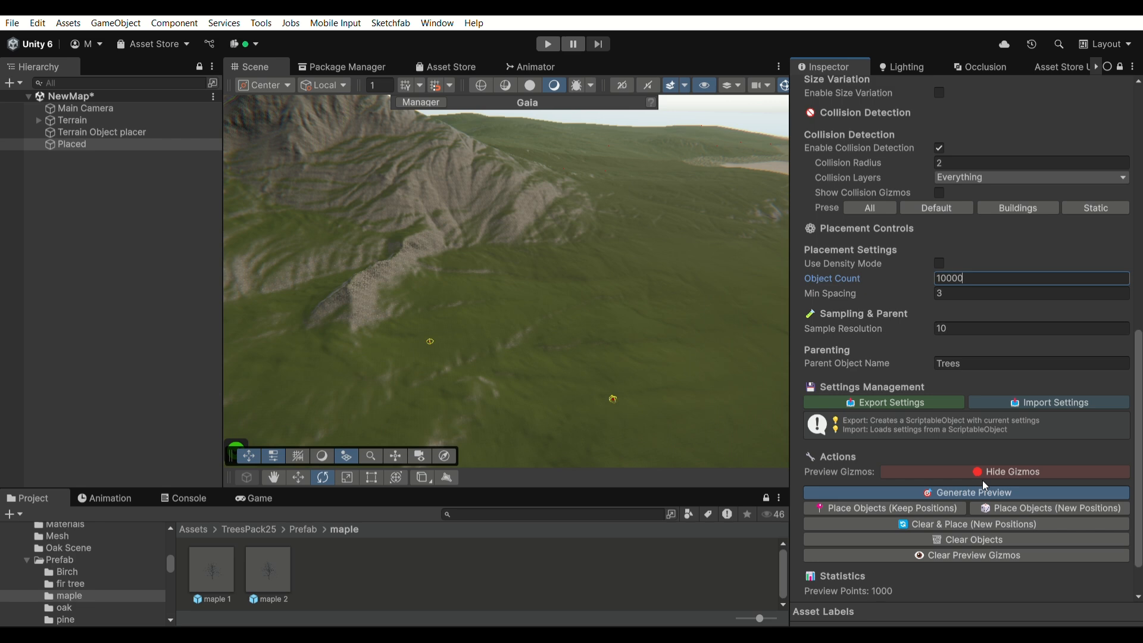
- Generate a new placement preview for the 10000-object setting and survey the markers across the terrain
{"action": "left_click", "coordinate": [984, 487]}
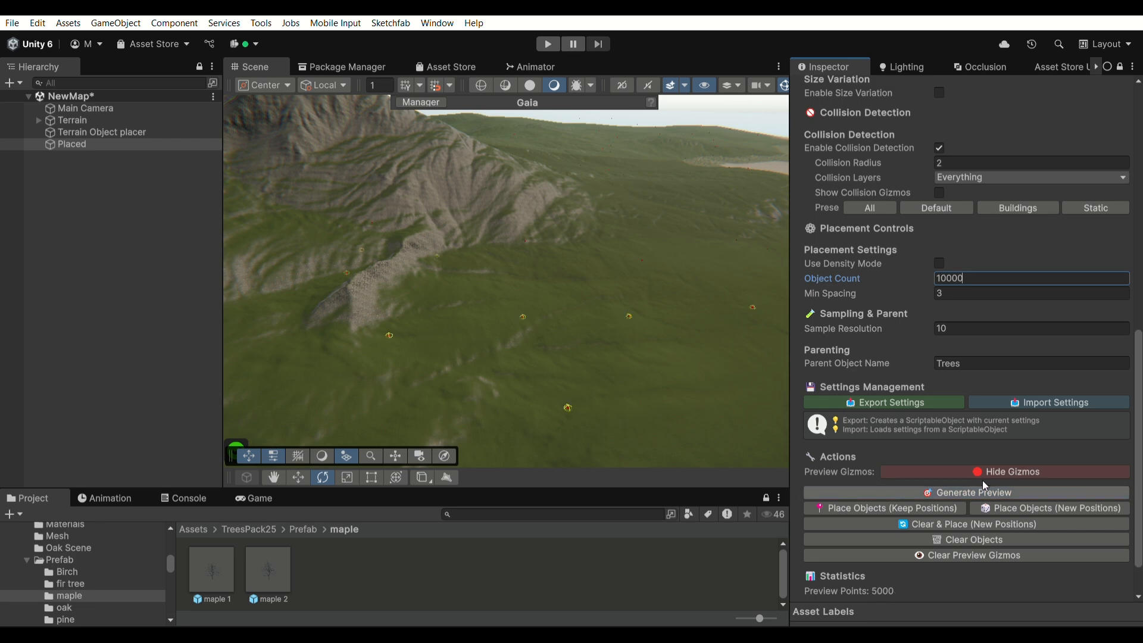
{"action": "right_click_drag", "start_coordinate": [518, 295], "coordinate": [183, 241]}
{"action": "key", "text": "w"}
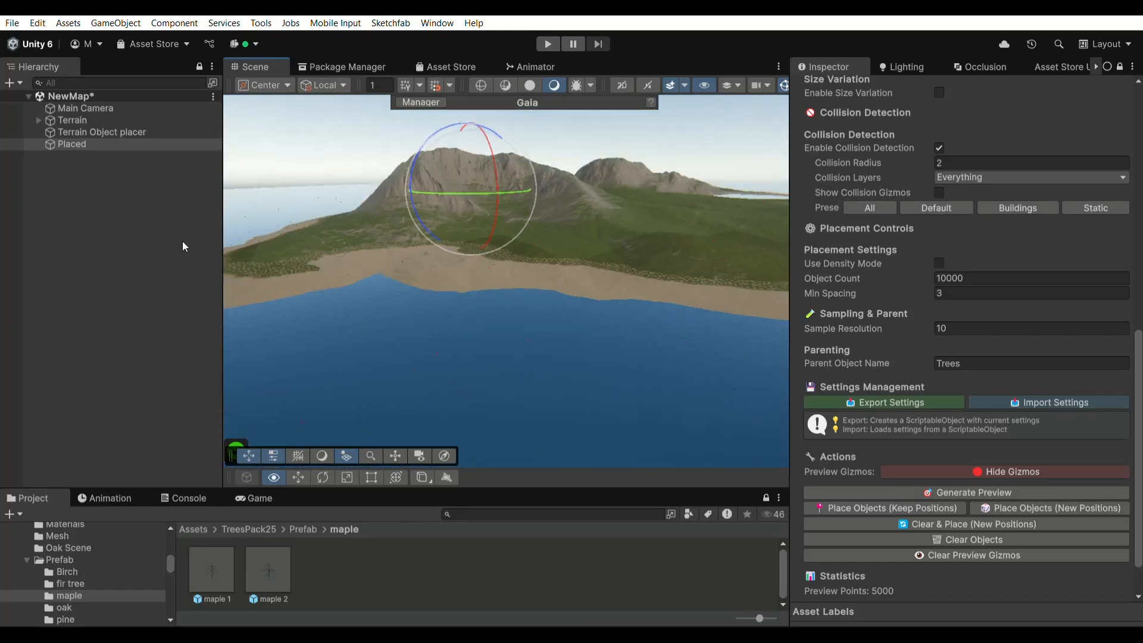
- Enable height filtering and widen its range to a minimum height of about 1.54 and a maximum of about 374.6
{"action": "scroll", "coordinate": [1045, 317], "scroll_direction": "up", "scroll_amount": 10}
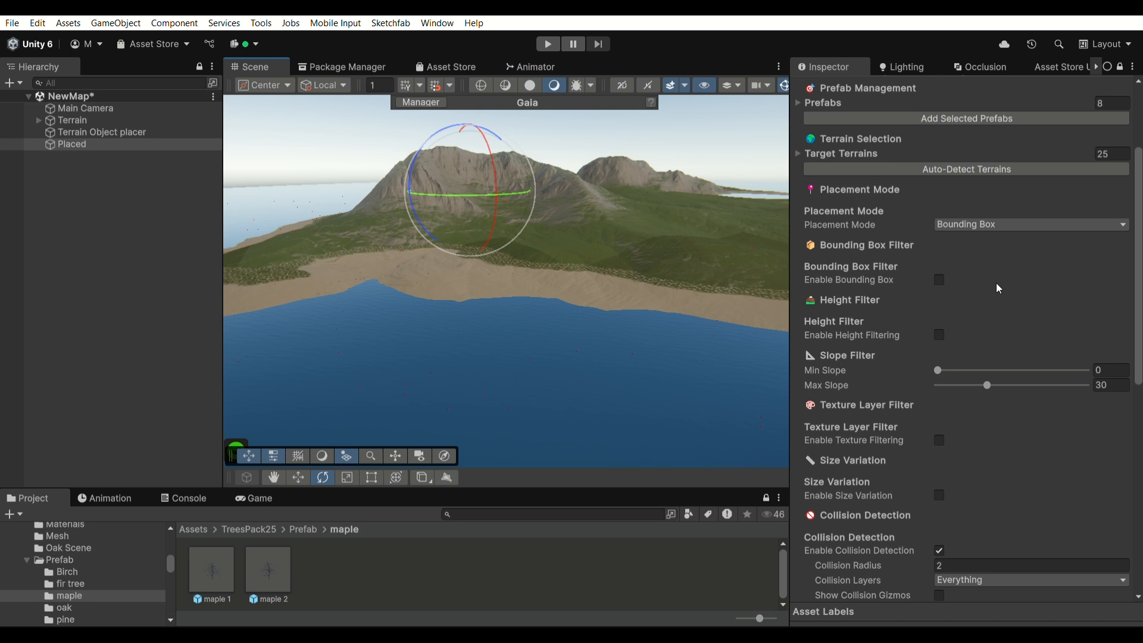
{"action": "left_click", "coordinate": [934, 329]}
{"action": "left_click", "coordinate": [936, 326]}
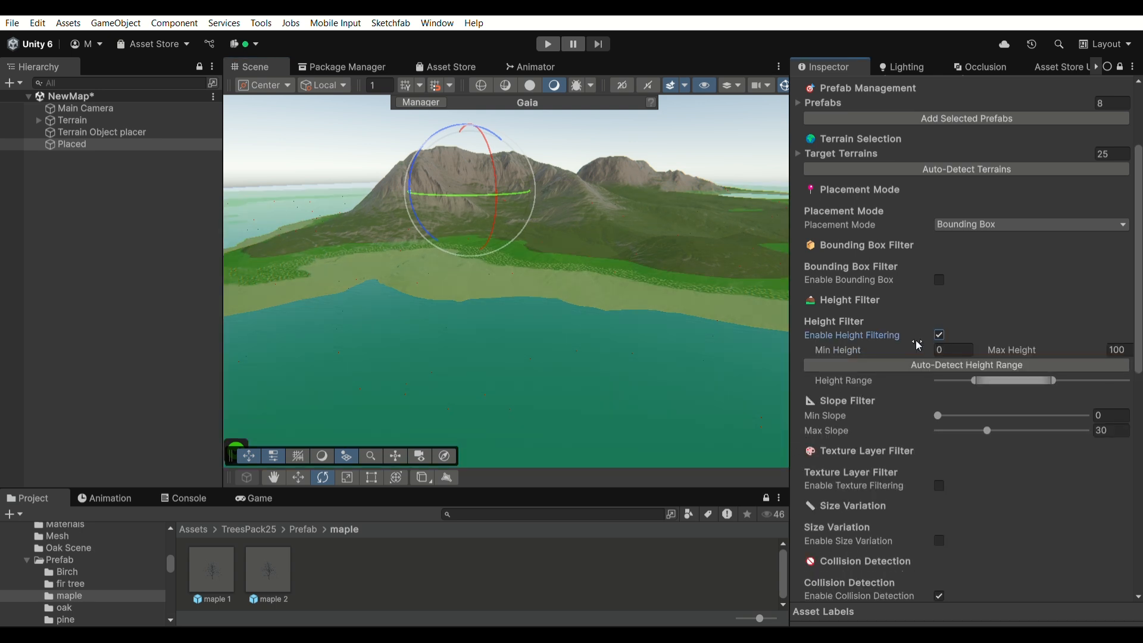
{"action": "left_click_drag", "start_coordinate": [856, 347], "coordinate": [884, 346]}
{"action": "left_click_drag", "start_coordinate": [1031, 331], "coordinate": [1083, 331]}
{"action": "left_click_drag", "start_coordinate": [133, 311], "coordinate": [1031, 12]}
{"action": "left_click_drag", "start_coordinate": [983, 357], "coordinate": [199, 319]}
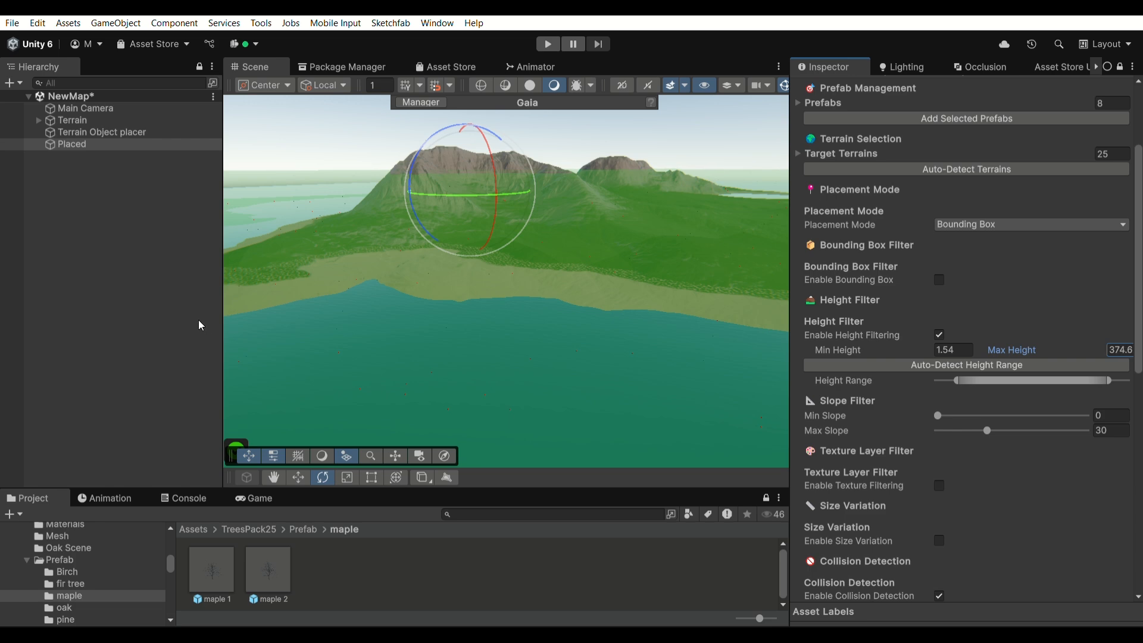
- Set the height filter's minimum to 50, using the shoreline in the scene as reference
{"action": "left_click_drag", "start_coordinate": [573, 298], "coordinate": [21, 328], "text": "alt"}
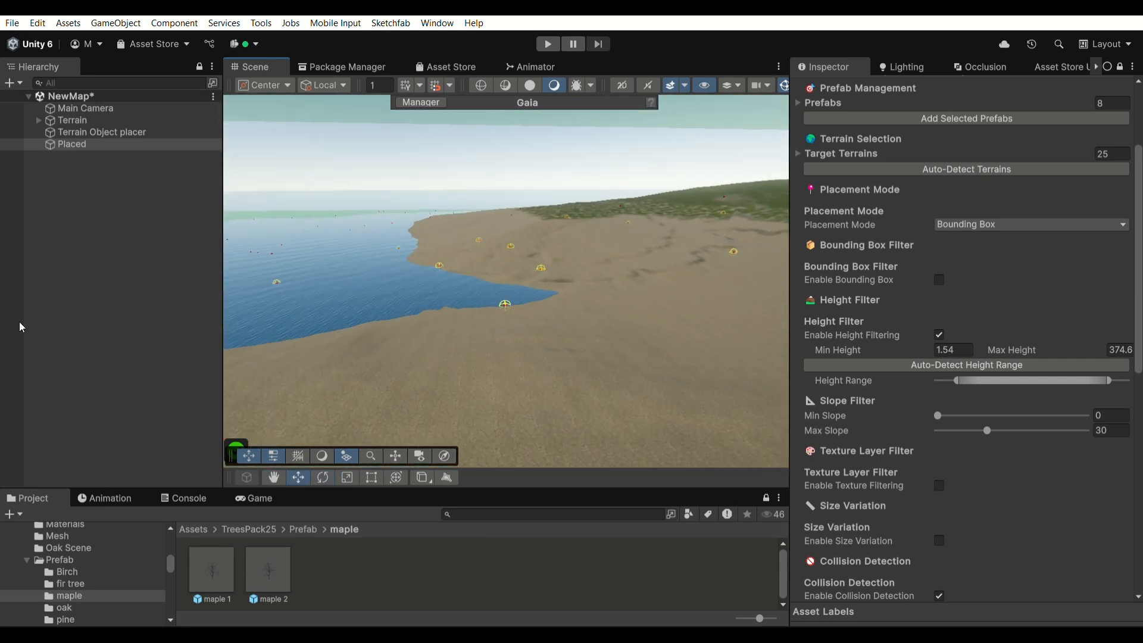
{"action": "key", "text": "w"}
{"action": "right_click_drag", "start_coordinate": [432, 248], "coordinate": [549, 328]}
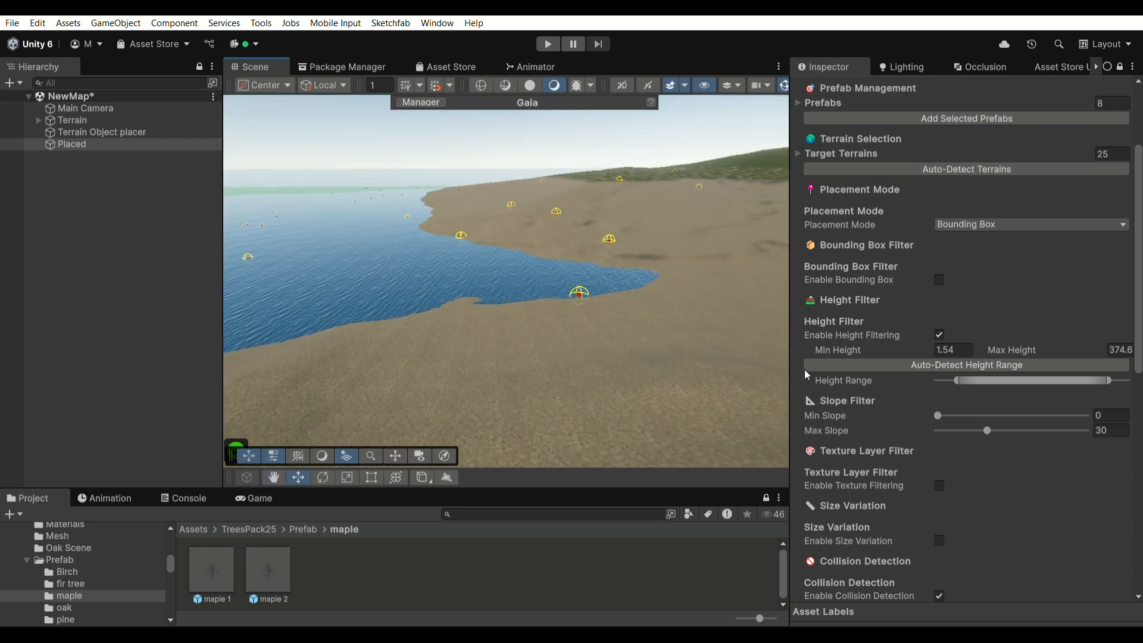
{"action": "left_click_drag", "start_coordinate": [882, 347], "coordinate": [946, 316]}
{"action": "left_click", "coordinate": [964, 339]}
{"action": "type", "text": "50"}
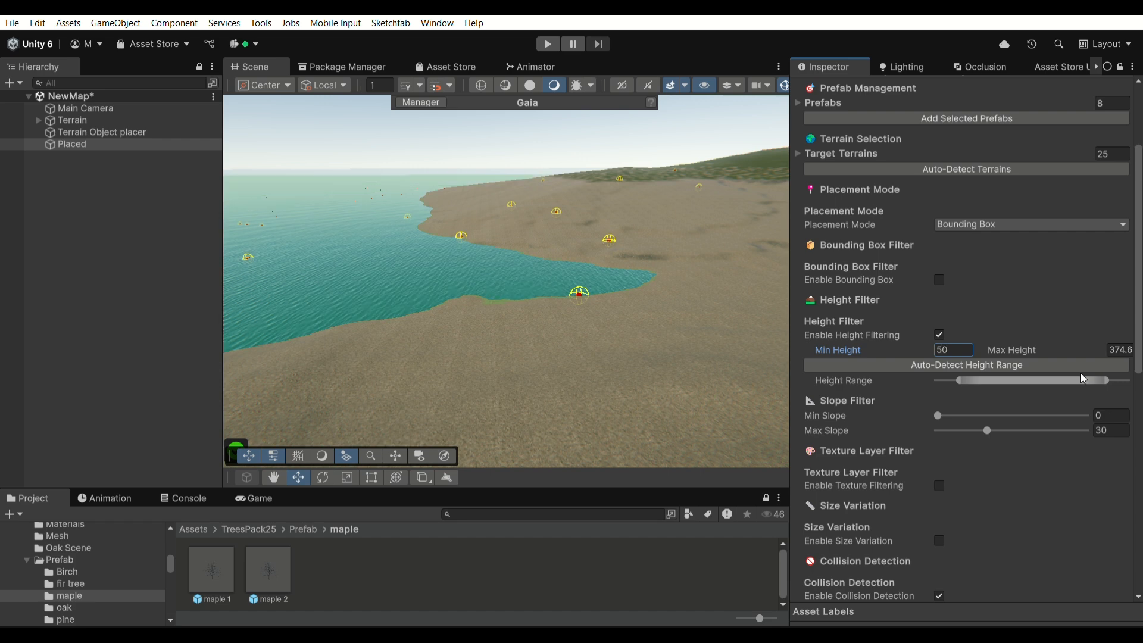
- Refine the minimum height to 50.01 while checking the filter overlay against the water's edge up close
{"action": "right_click_drag", "start_coordinate": [662, 320], "coordinate": [797, 314]}
{"action": "key", "text": "w"}
{"action": "left_click", "coordinate": [938, 350]}
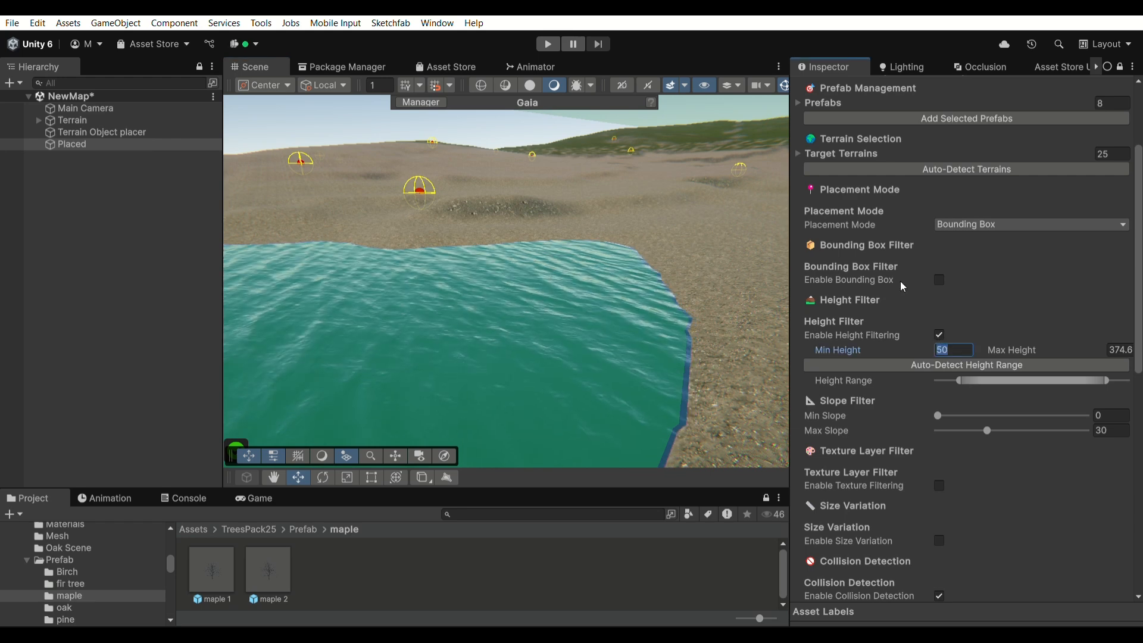
{"action": "type", "text": ".0"}
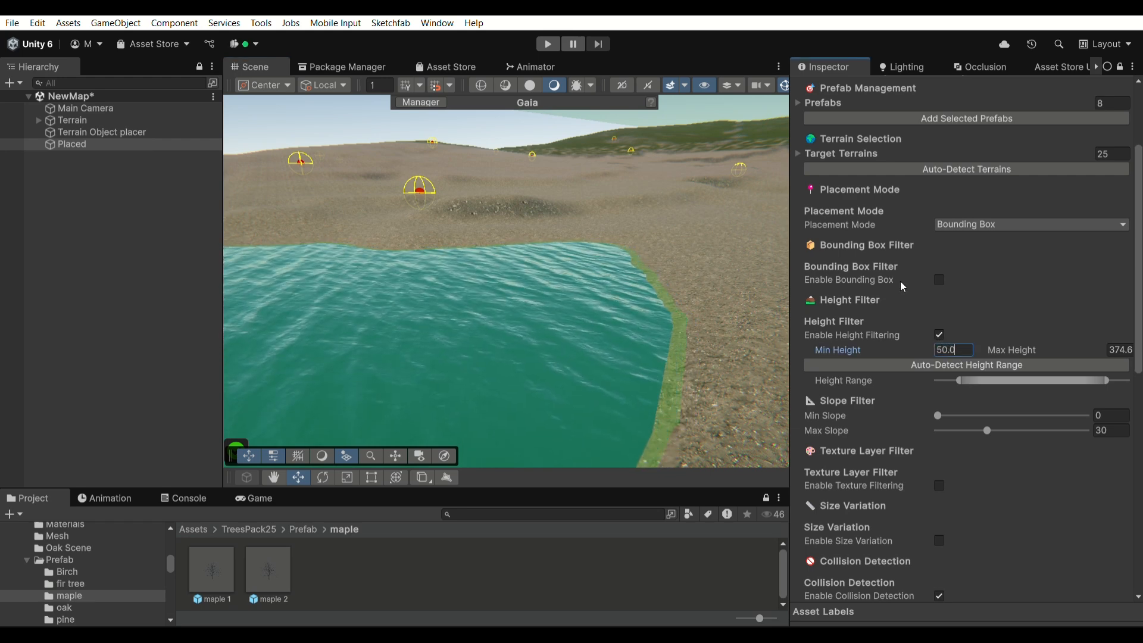
{"action": "type", "text": "1"}
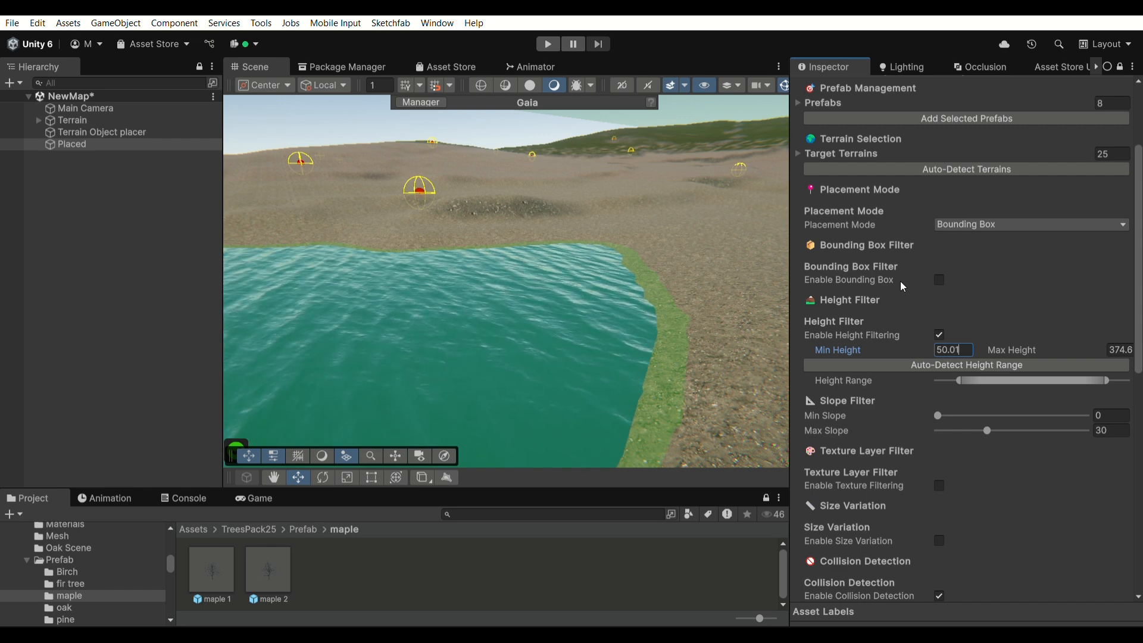
{"action": "key", "text": "Return"}
- Regenerate the placement preview with the height limits applied and inspect the markers along the beach and hillside
{"action": "right_click_drag", "start_coordinate": [600, 293], "coordinate": [786, 250]}
{"action": "scroll", "coordinate": [1133, 402], "scroll_direction": "down", "scroll_amount": 5}
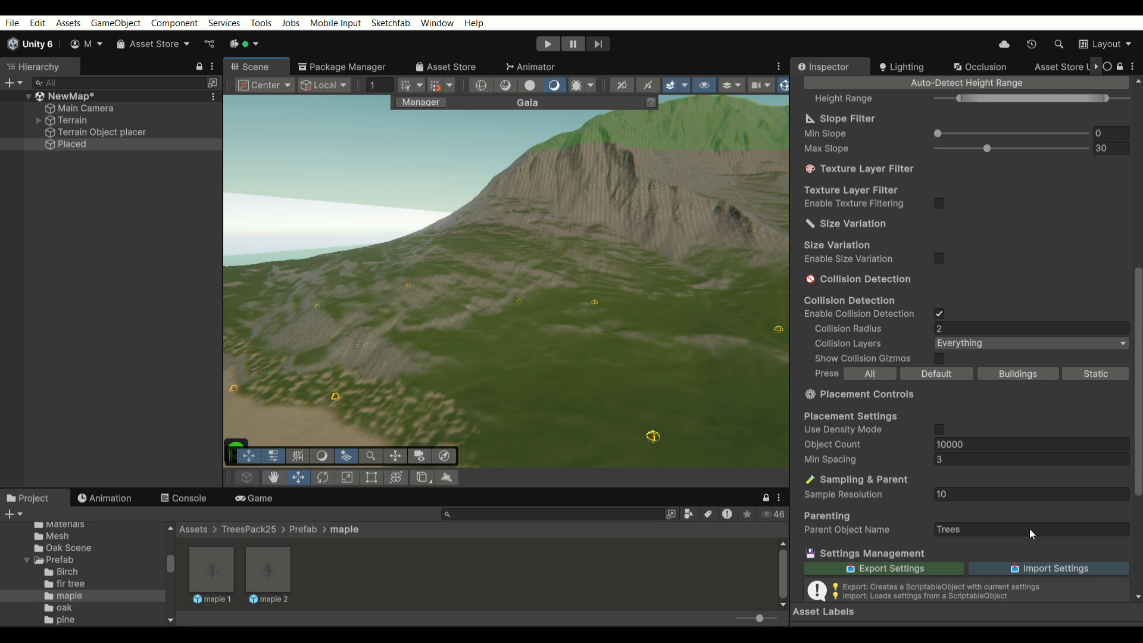
{"action": "scroll", "coordinate": [1027, 528], "scroll_direction": "down", "scroll_amount": 5}
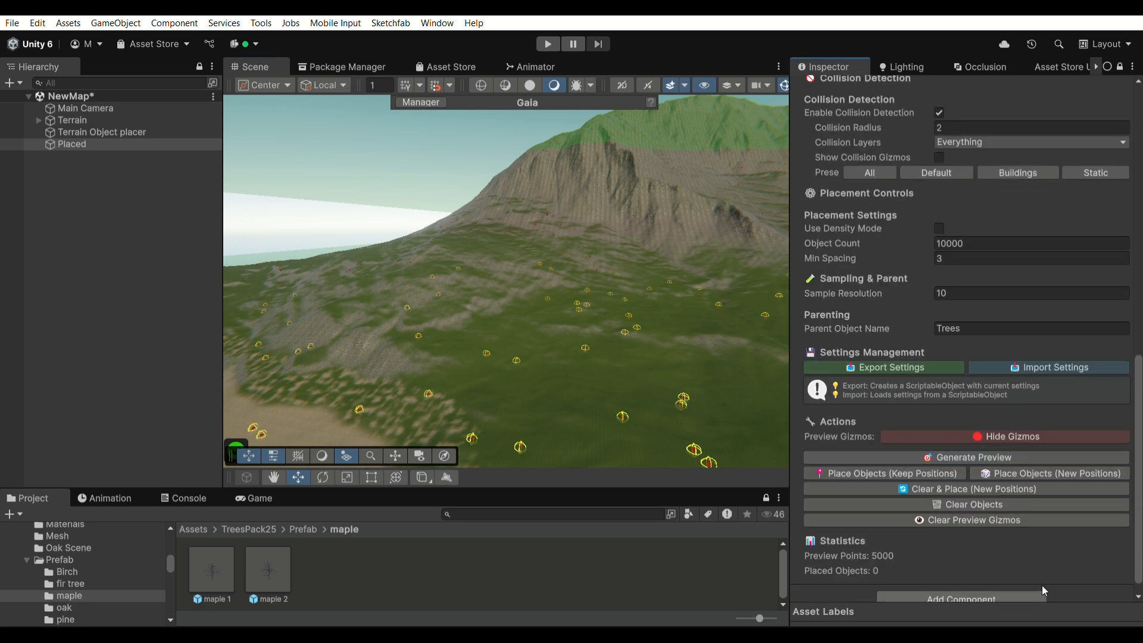
{"action": "right_click_drag", "start_coordinate": [488, 411], "coordinate": [715, 226]}
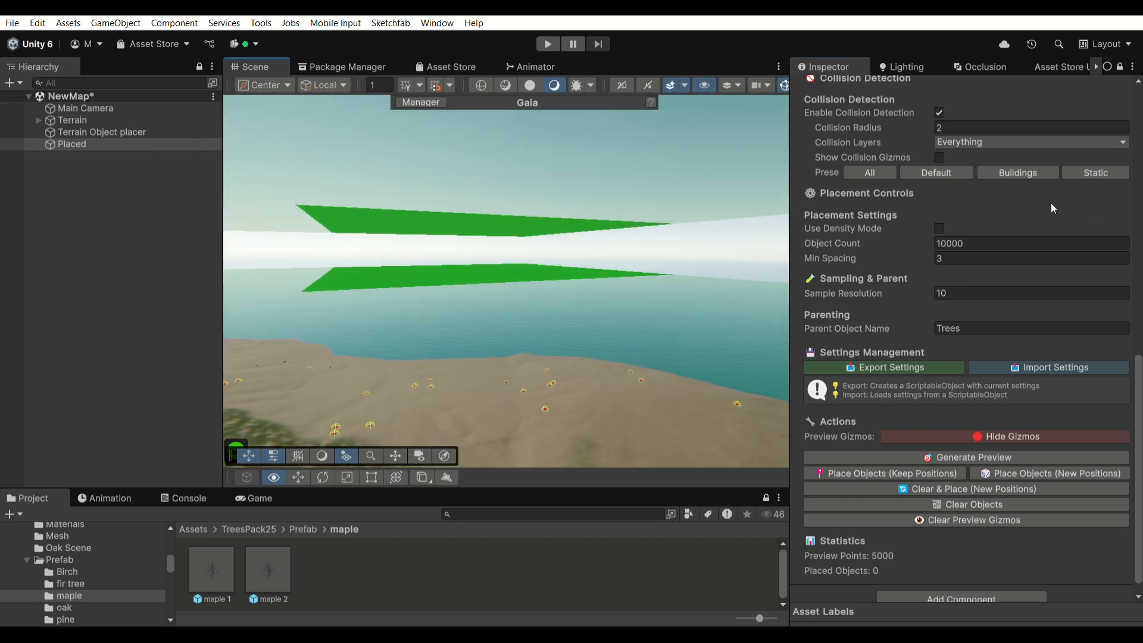
{"action": "key", "text": "Up"}
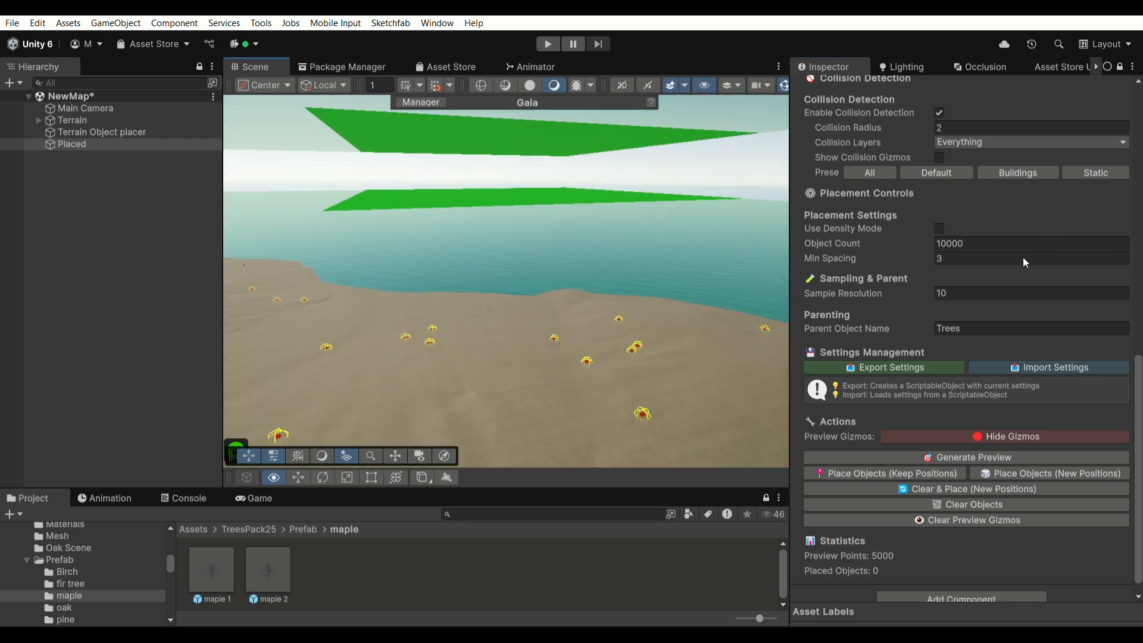
{"action": "right_click_drag", "start_coordinate": [596, 250], "coordinate": [846, 348]}
{"action": "key", "text": "w"}
{"action": "right_click_drag", "start_coordinate": [851, 355], "coordinate": [397, 204]}
- Enable texture filtering on the placer and select terrain texture layer 1
{"action": "scroll", "coordinate": [1050, 346], "scroll_direction": "up", "scroll_amount": 1}
{"action": "scroll", "coordinate": [1049, 348], "scroll_direction": "up", "scroll_amount": 5}
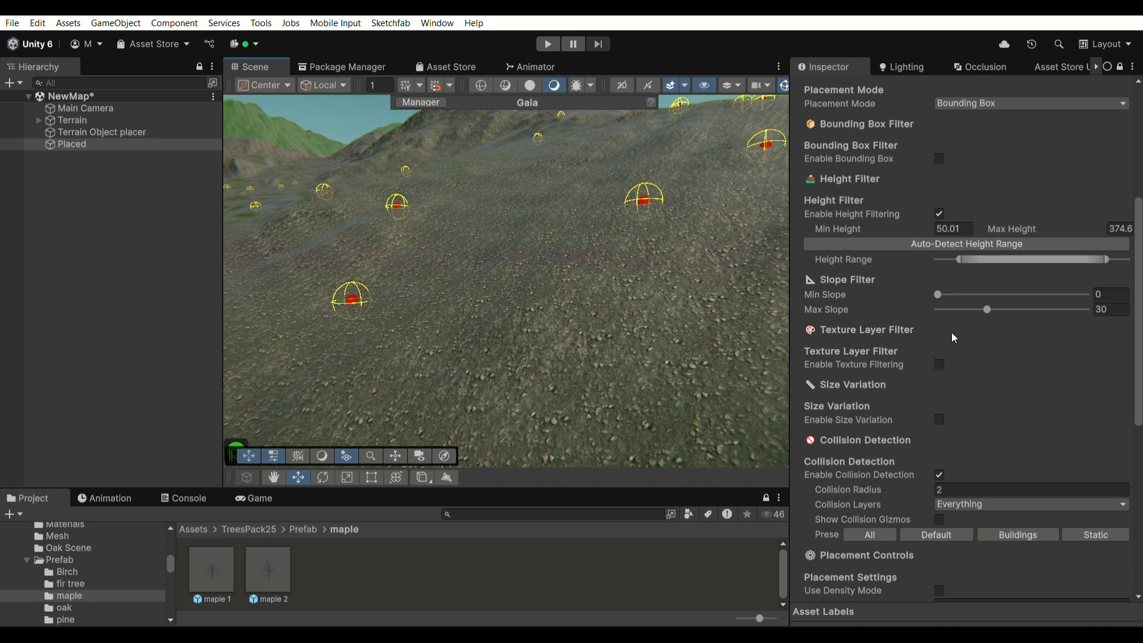
{"action": "left_click", "coordinate": [939, 363]}
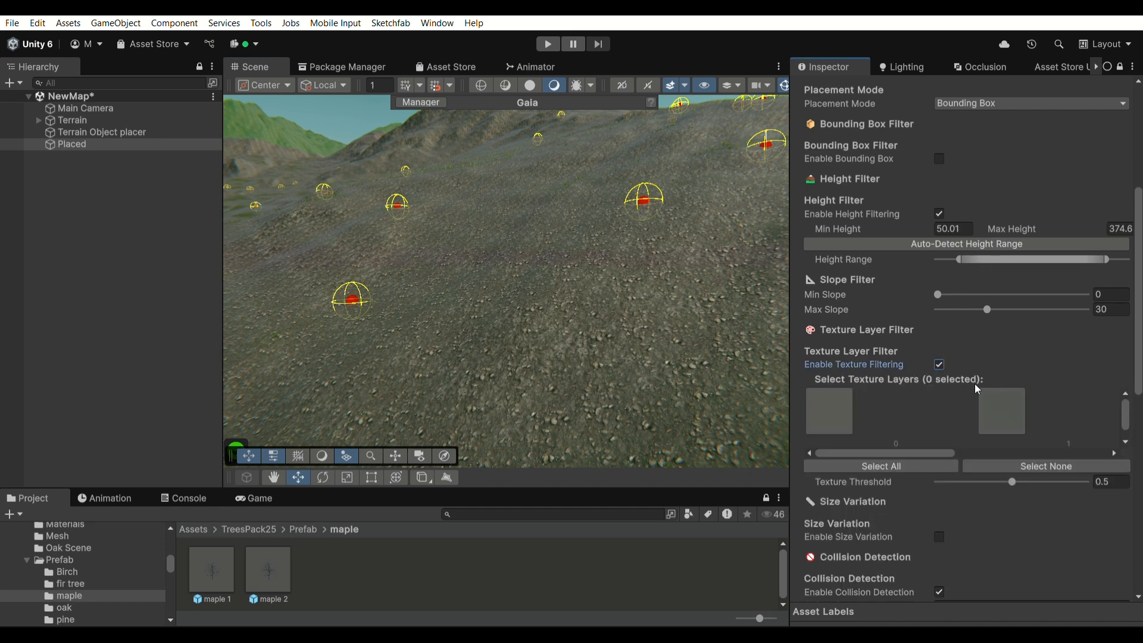
{"action": "left_click", "coordinate": [988, 396]}
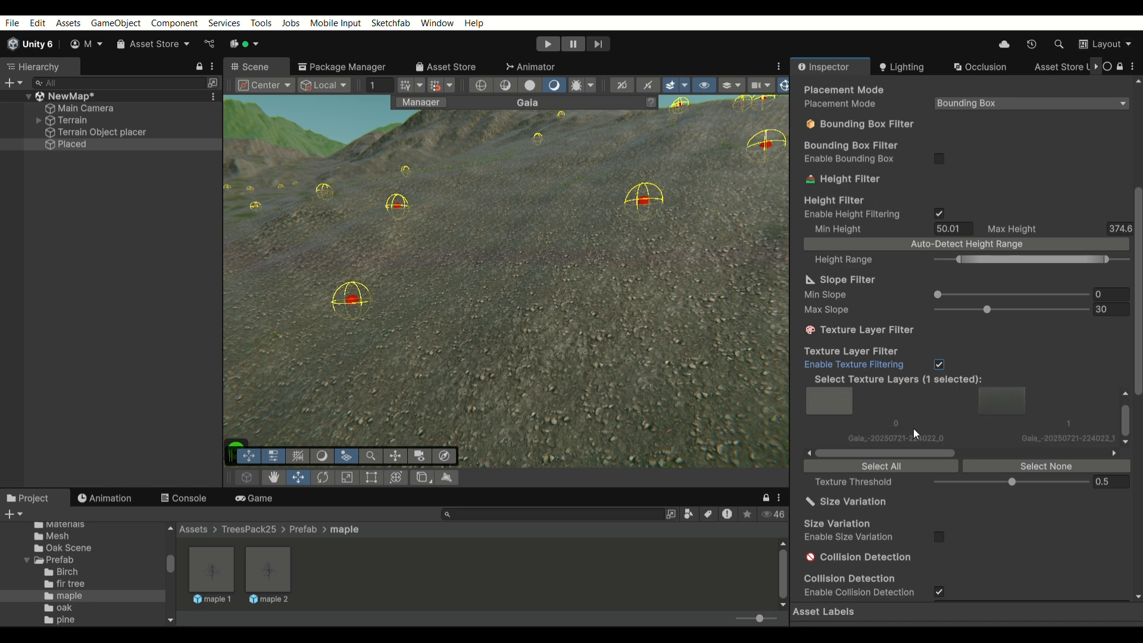
- Regenerate the placement preview with the texture filter and inspect where the markers fall on the grassy and sandy ground
{"action": "scroll", "coordinate": [970, 498], "scroll_direction": "down", "scroll_amount": 10}
{"action": "left_click", "coordinate": [1005, 441]}
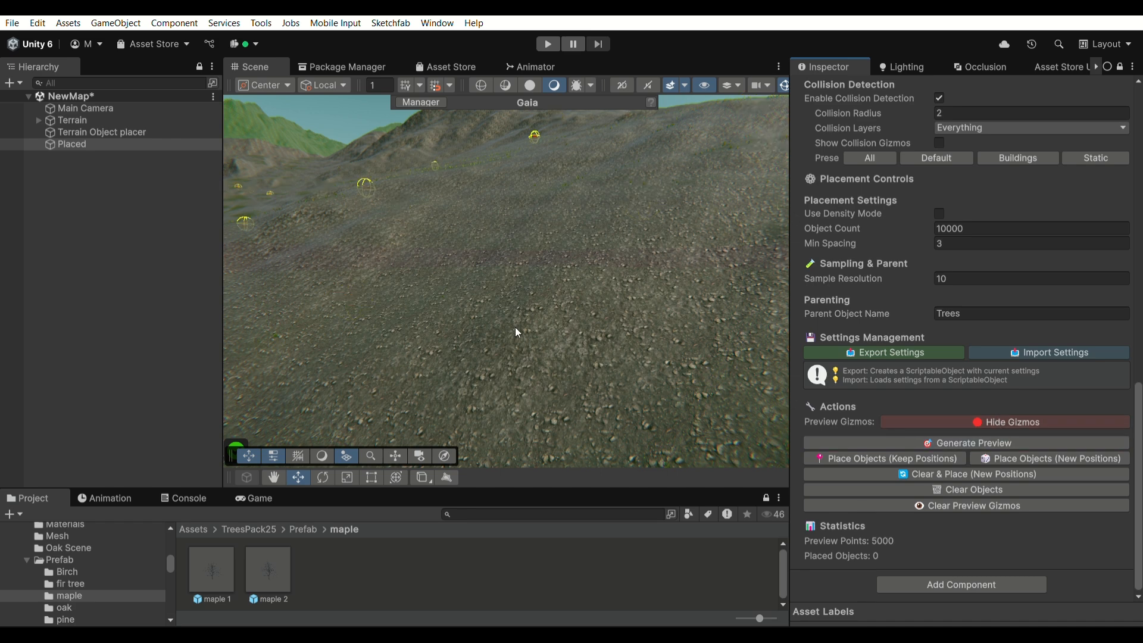
{"action": "right_click_drag", "start_coordinate": [541, 263], "coordinate": [819, 374]}
{"action": "right_click_drag", "start_coordinate": [42, 424], "coordinate": [746, 381]}
{"action": "scroll", "coordinate": [890, 351], "scroll_direction": "up", "scroll_amount": 5}
{"action": "scroll", "coordinate": [891, 349], "scroll_direction": "up", "scroll_amount": 10}
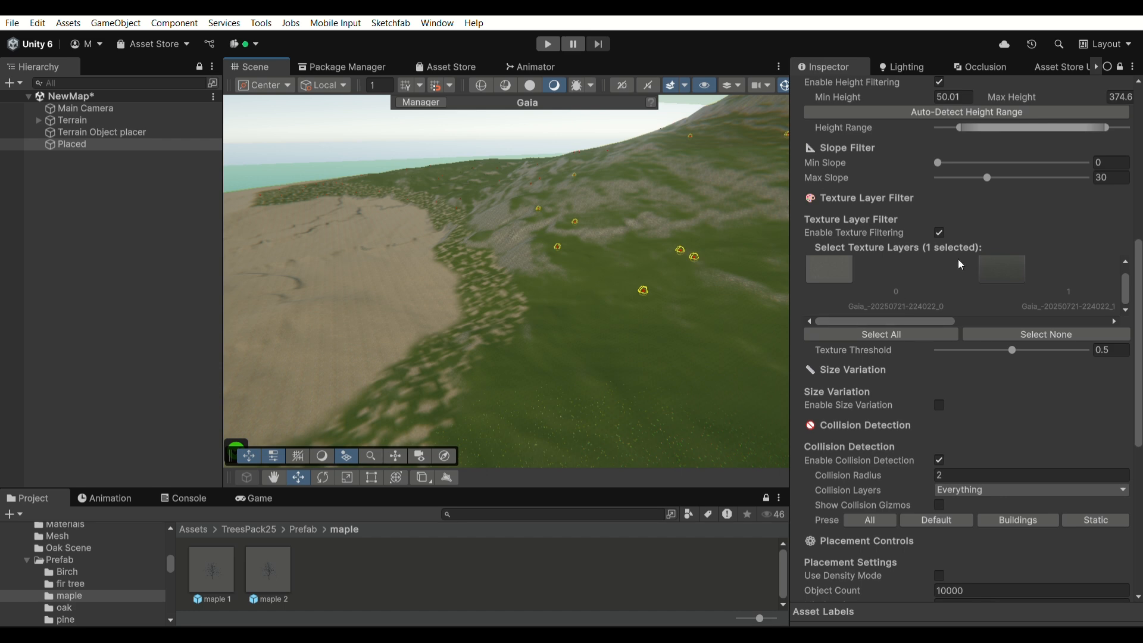
{"action": "scroll", "coordinate": [952, 267], "scroll_direction": "down", "scroll_amount": 8}
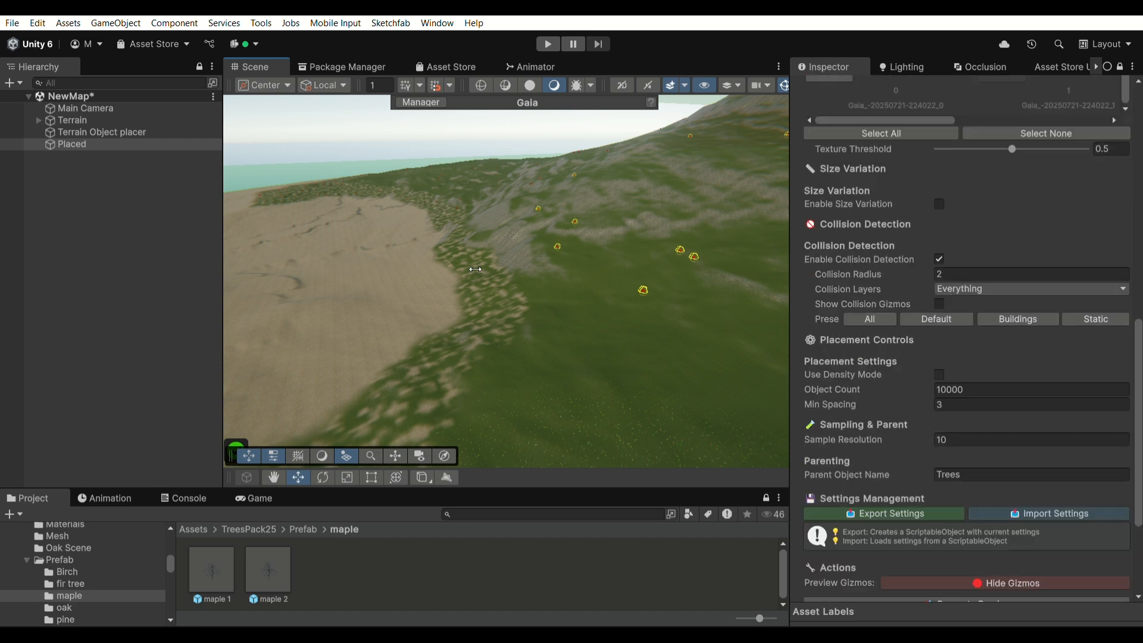
{"action": "key", "text": "w"}
{"action": "right_click_drag", "start_coordinate": [588, 215], "coordinate": [885, 181]}
- Raise the slope filter's maximum slope to 50
{"action": "scroll", "coordinate": [959, 587], "scroll_direction": "up", "scroll_amount": 13}
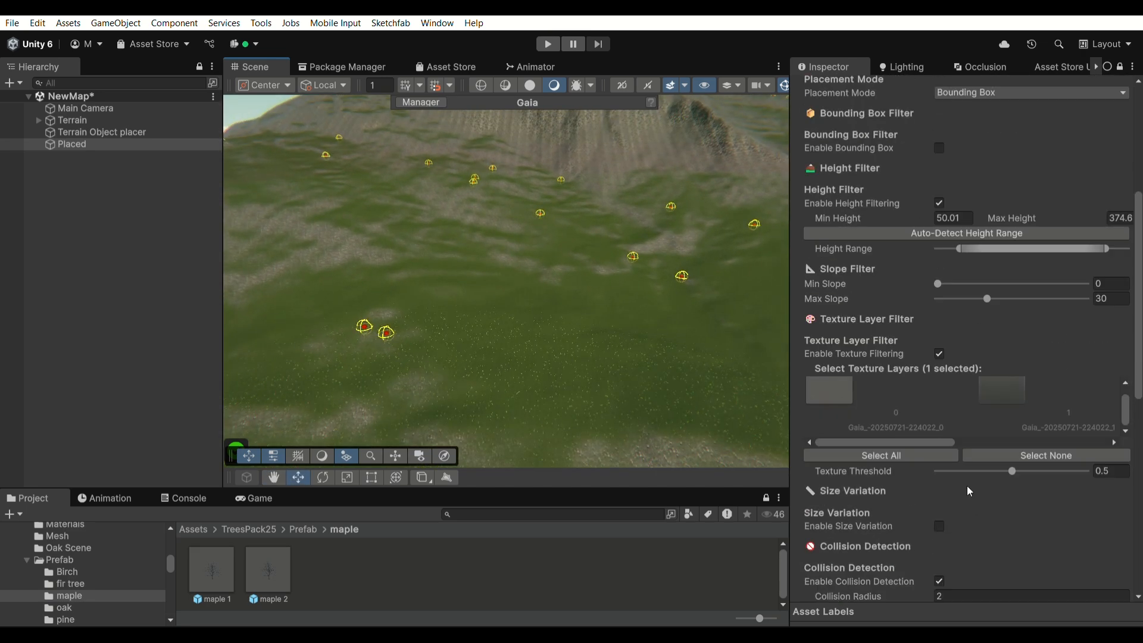
{"action": "left_click", "coordinate": [1111, 298]}
{"action": "scroll", "coordinate": [1033, 305], "scroll_direction": "up", "scroll_amount": 6}
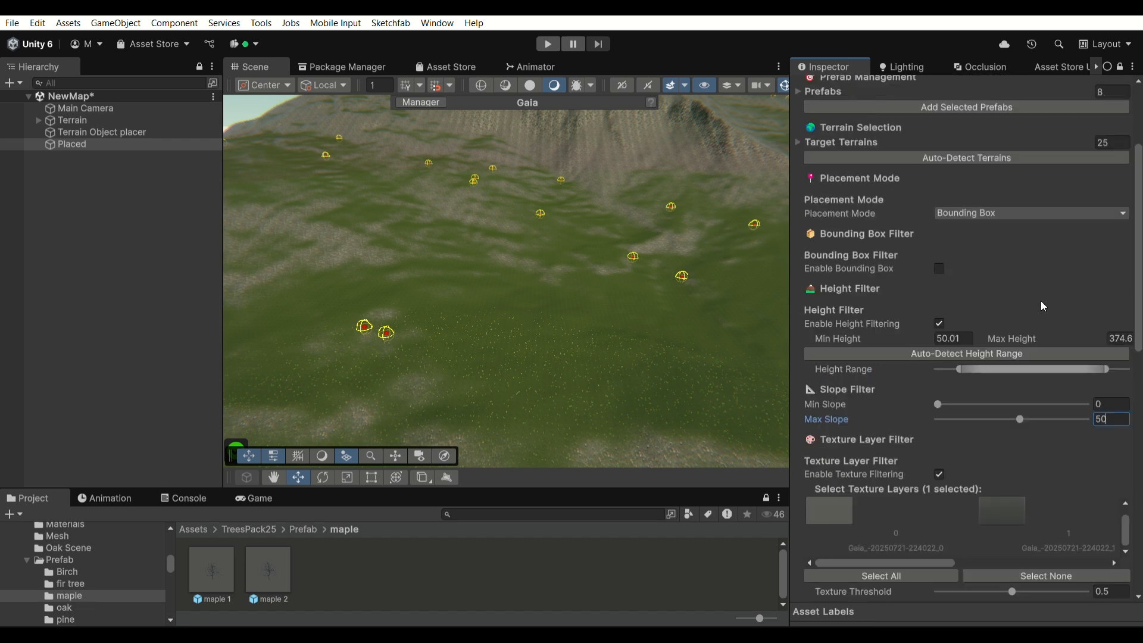
- Enable the bounding box filter and move the box over the grassy area to about X -1999.9, Y 123.1, Z -730
{"action": "scroll", "coordinate": [1012, 357], "scroll_direction": "down", "scroll_amount": 6}
{"action": "right_click_drag", "start_coordinate": [589, 241], "coordinate": [717, 389]}
{"action": "key", "text": "w"}
{"action": "key", "text": "e"}
{"action": "scroll", "coordinate": [877, 249], "scroll_direction": "up", "scroll_amount": 6}
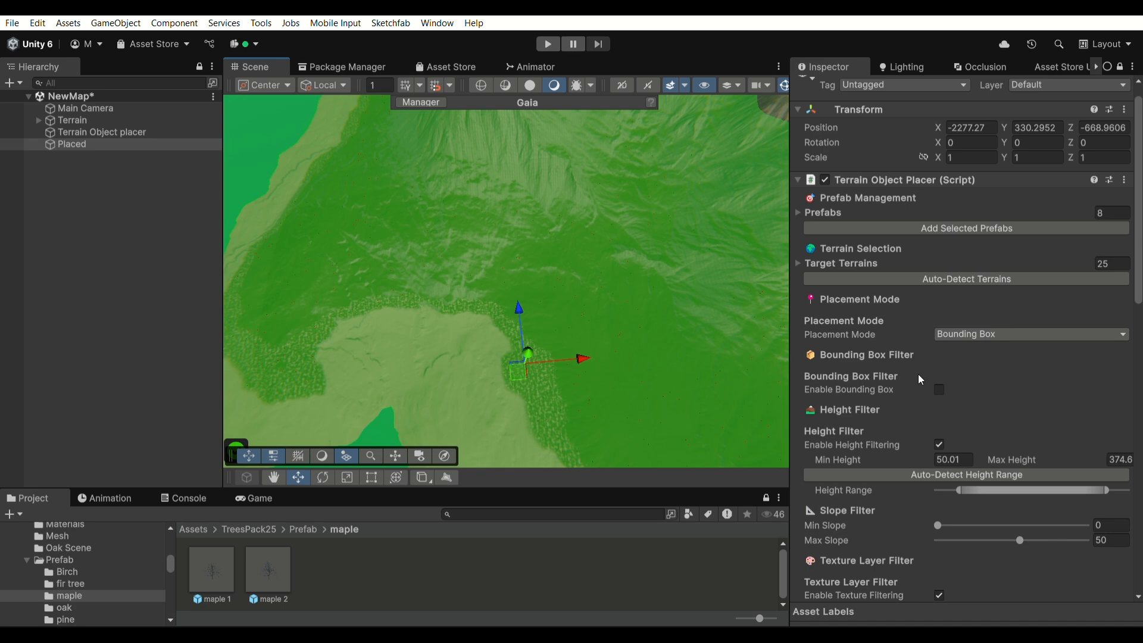
{"action": "left_click", "coordinate": [940, 390]}
{"action": "right_click_drag", "start_coordinate": [620, 232], "coordinate": [735, 162]}
{"action": "left_click_drag", "start_coordinate": [736, 166], "coordinate": [582, 324]}
{"action": "right_click_drag", "start_coordinate": [602, 301], "coordinate": [586, 242]}
{"action": "left_click_drag", "start_coordinate": [575, 264], "coordinate": [582, 196]}
{"action": "left_click_drag", "start_coordinate": [624, 231], "coordinate": [580, 234]}
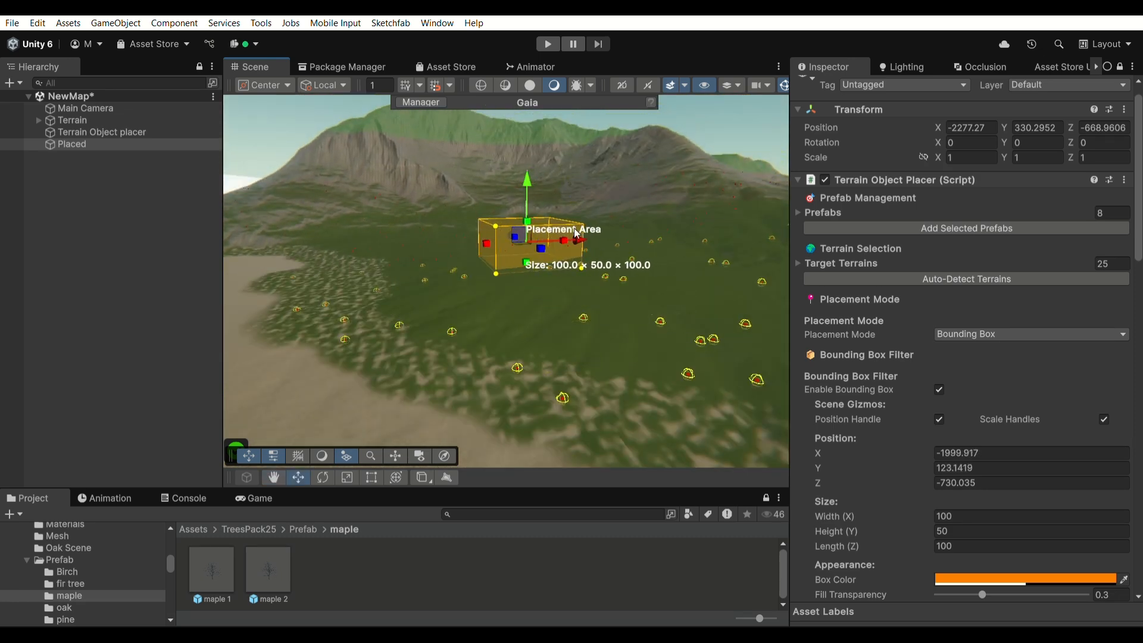
- Scale the placement bounding box uniformly to about 359.8 × 179.9 × 359.8
{"action": "left_click_drag", "start_coordinate": [496, 226], "coordinate": [585, 253]}
{"action": "right_click_drag", "start_coordinate": [585, 253], "coordinate": [736, 216]}
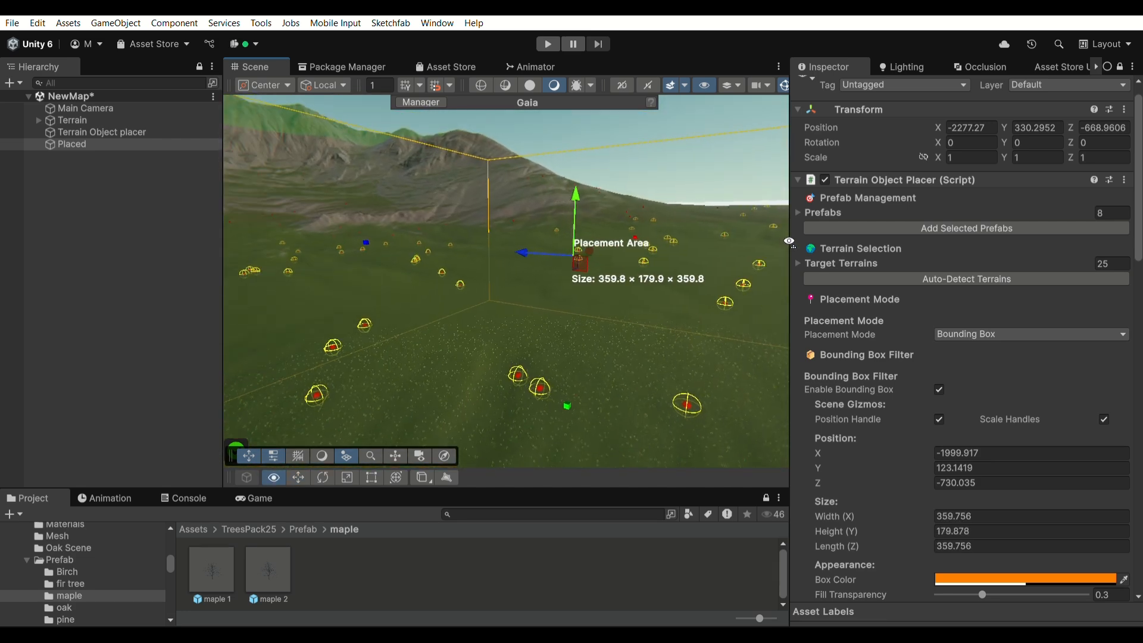
{"action": "scroll", "coordinate": [884, 377], "scroll_direction": "down", "scroll_amount": 5}
{"action": "scroll", "coordinate": [969, 446], "scroll_direction": "down", "scroll_amount": 8}
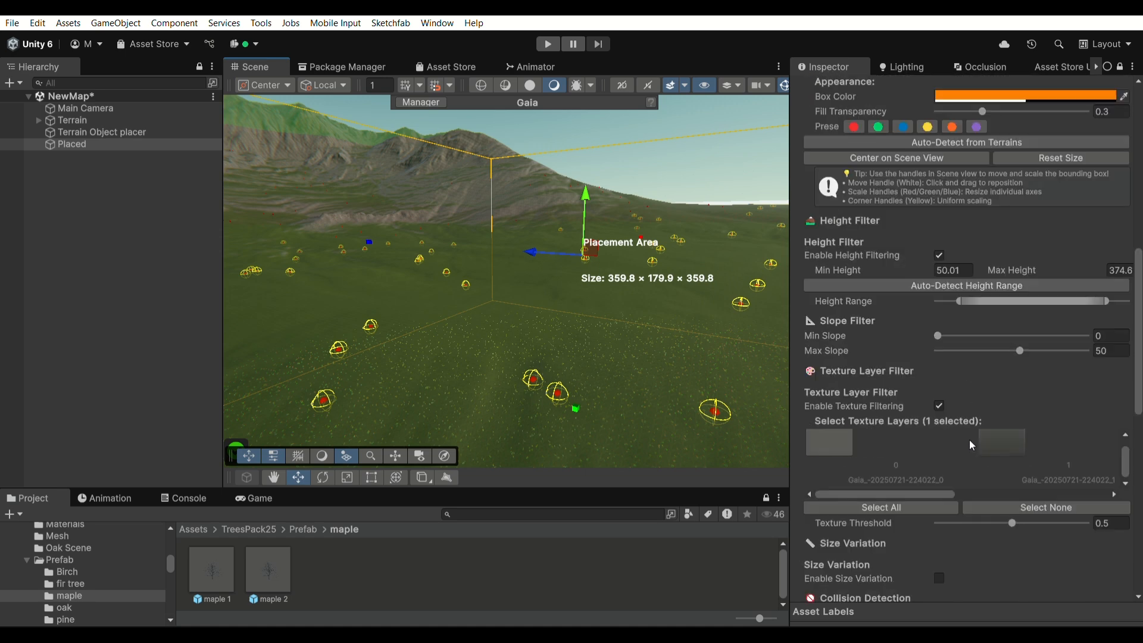
{"action": "scroll", "coordinate": [974, 473], "scroll_direction": "down", "scroll_amount": 4}
{"action": "scroll", "coordinate": [991, 418], "scroll_direction": "up", "scroll_amount": 12}
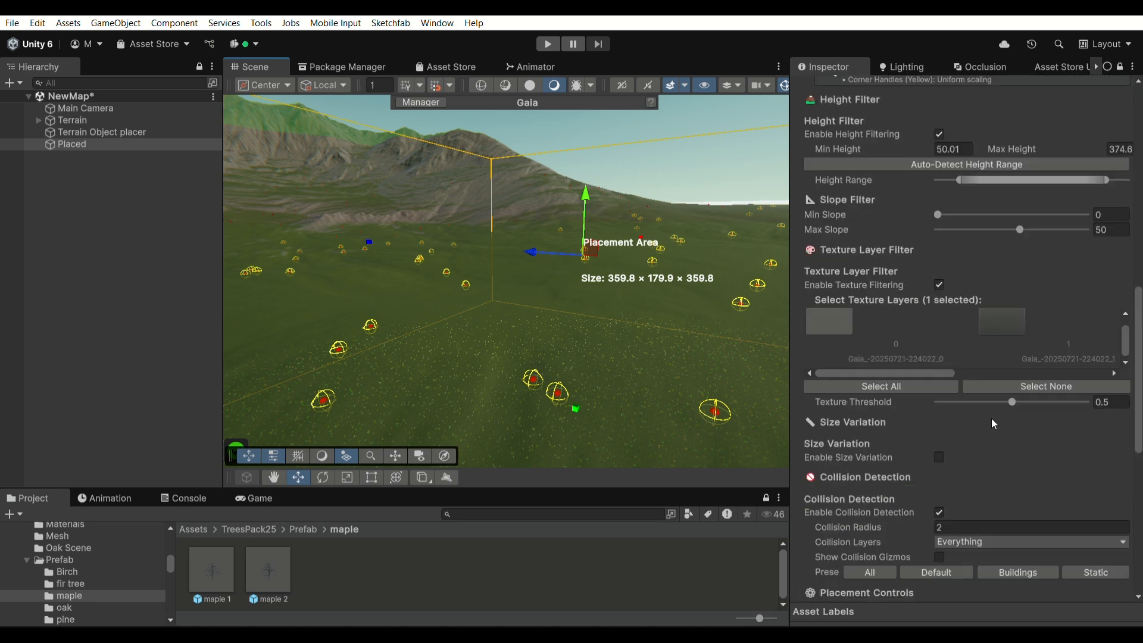
{"action": "scroll", "coordinate": [1012, 287], "scroll_direction": "up", "scroll_amount": 3}
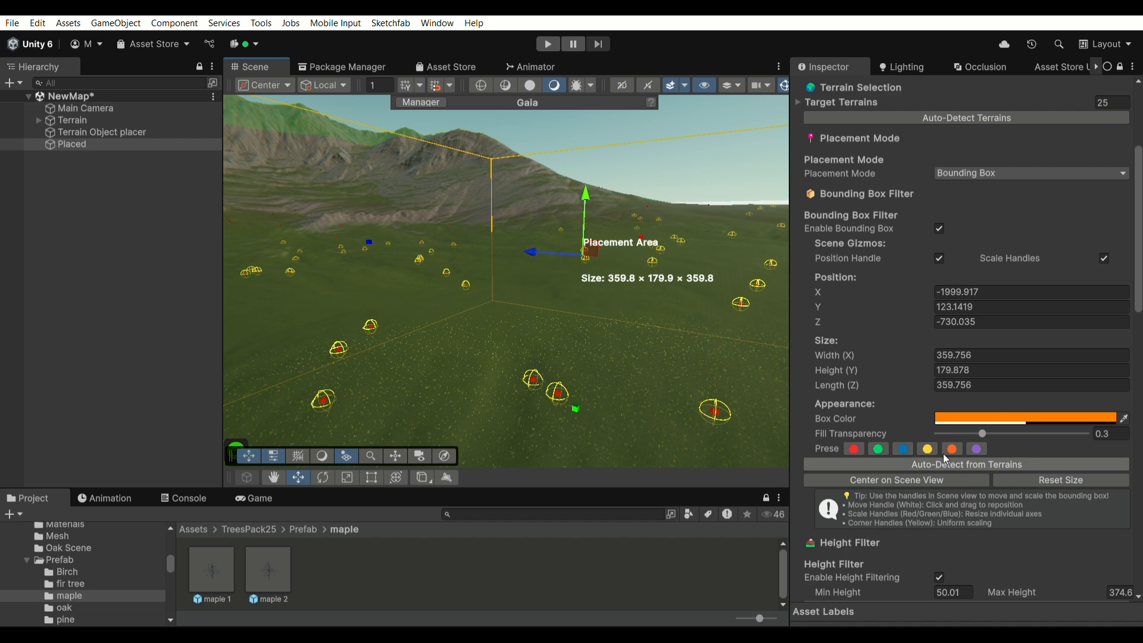
- Set the object count to 900 and generate a placement preview inside the bounding box
{"action": "scroll", "coordinate": [960, 450], "scroll_direction": "down", "scroll_amount": 7}
{"action": "scroll", "coordinate": [970, 432], "scroll_direction": "down", "scroll_amount": 3}
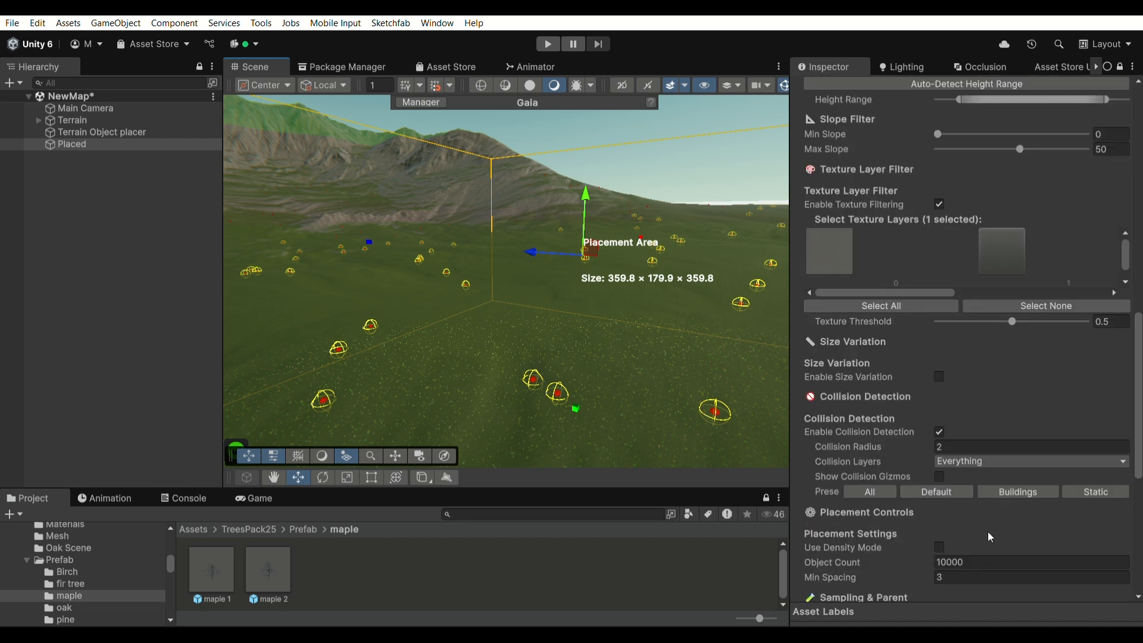
{"action": "left_click", "coordinate": [1012, 563]}
{"action": "type", "text": "9"}
{"action": "scroll", "coordinate": [1042, 584], "scroll_direction": "down", "scroll_amount": 10}
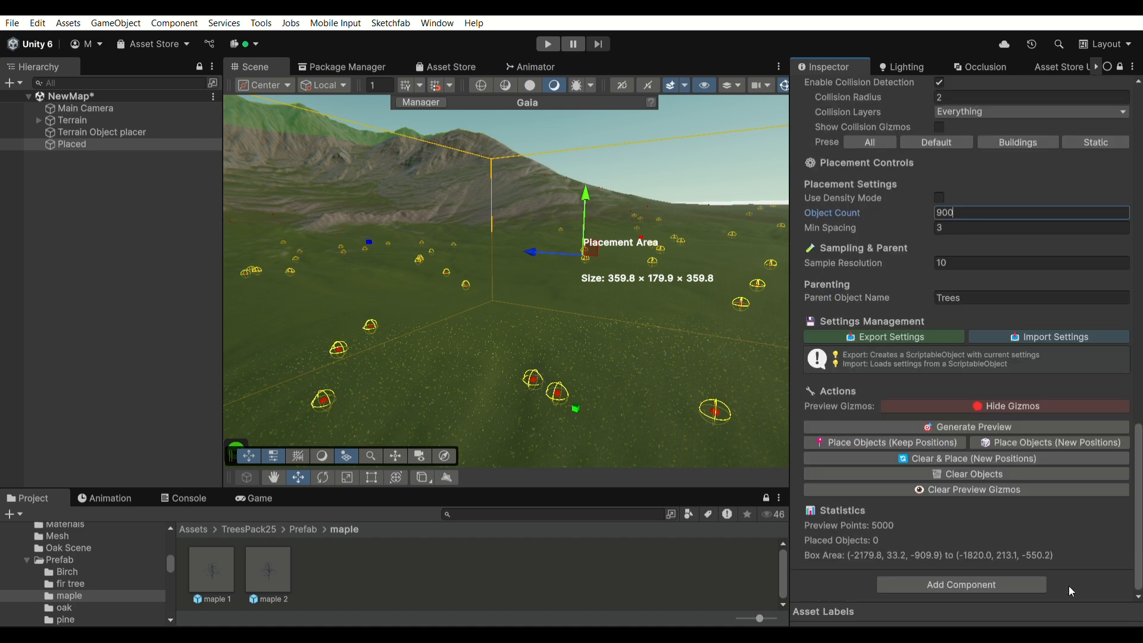
{"action": "left_click", "coordinate": [986, 425]}
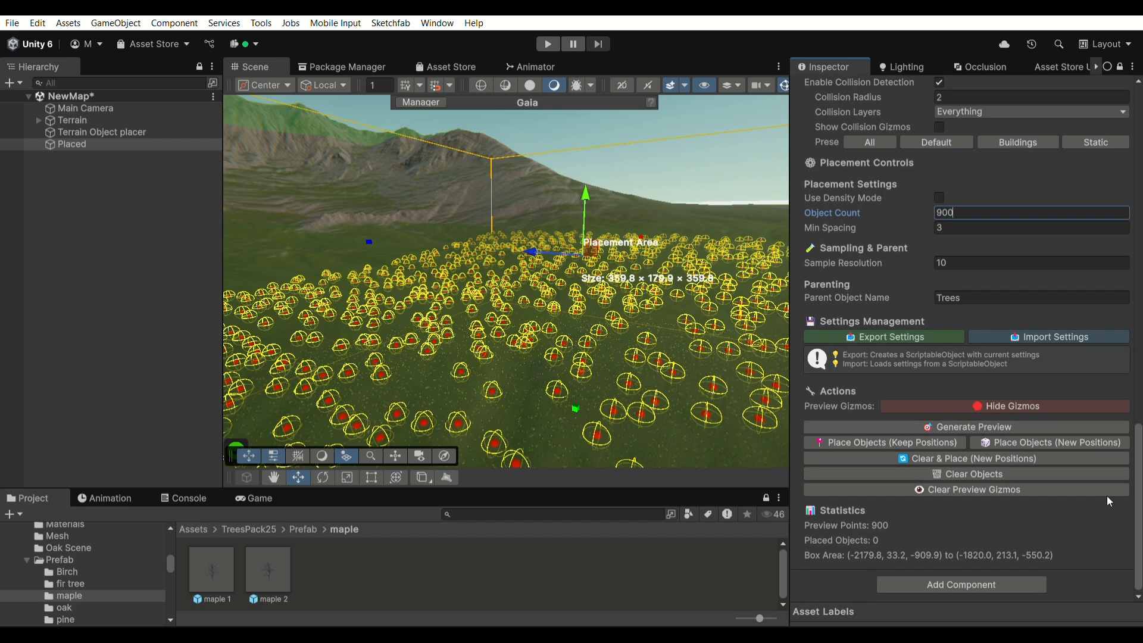
- Inspect the marker distribution inside the bounding box from several viewpoints and review the placer's filter settings
{"action": "right_click_drag", "start_coordinate": [534, 261], "coordinate": [422, 298]}
{"action": "key", "text": "s"}
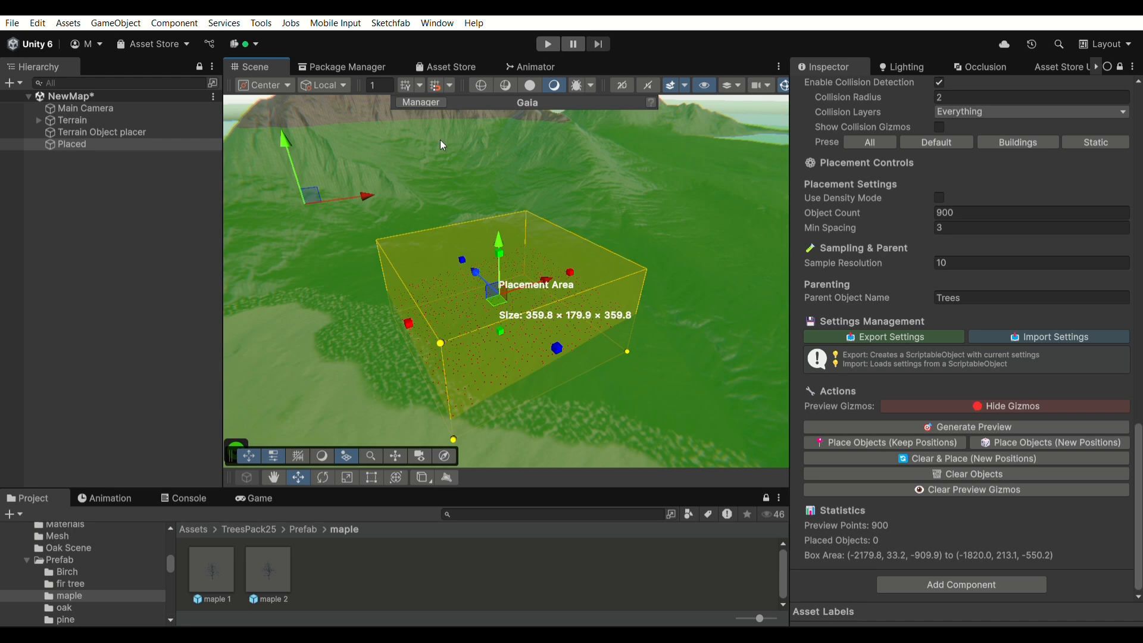
{"action": "right_click_drag", "start_coordinate": [523, 312], "coordinate": [512, 273]}
{"action": "scroll", "coordinate": [932, 300], "scroll_direction": "up", "scroll_amount": 4}
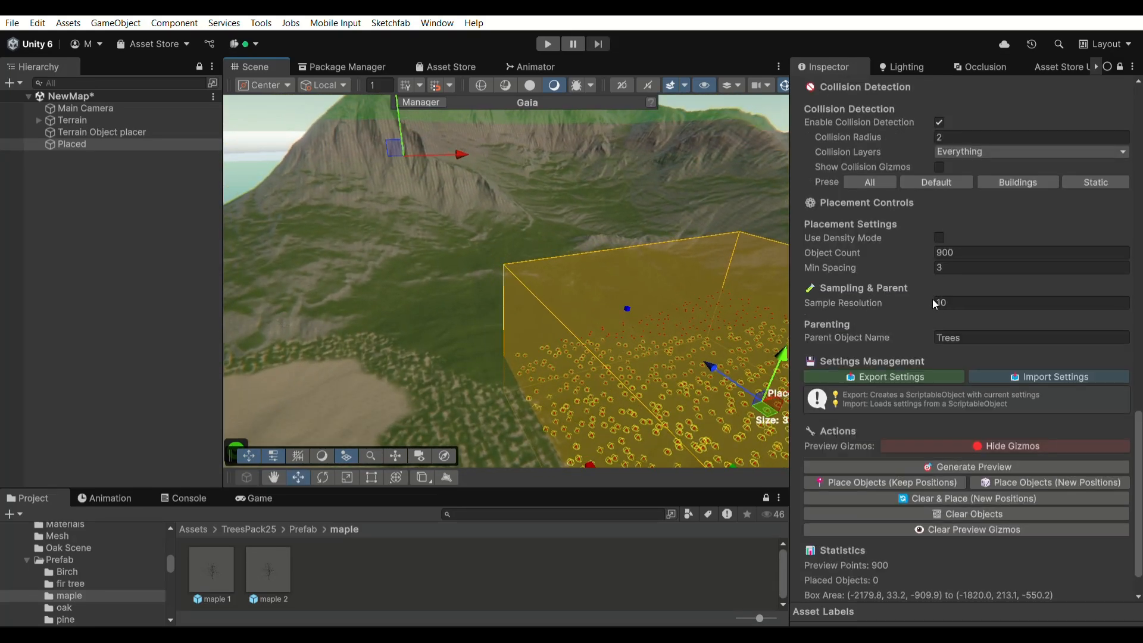
{"action": "scroll", "coordinate": [937, 234], "scroll_direction": "up", "scroll_amount": 3}
{"action": "scroll", "coordinate": [991, 381], "scroll_direction": "up", "scroll_amount": 3}
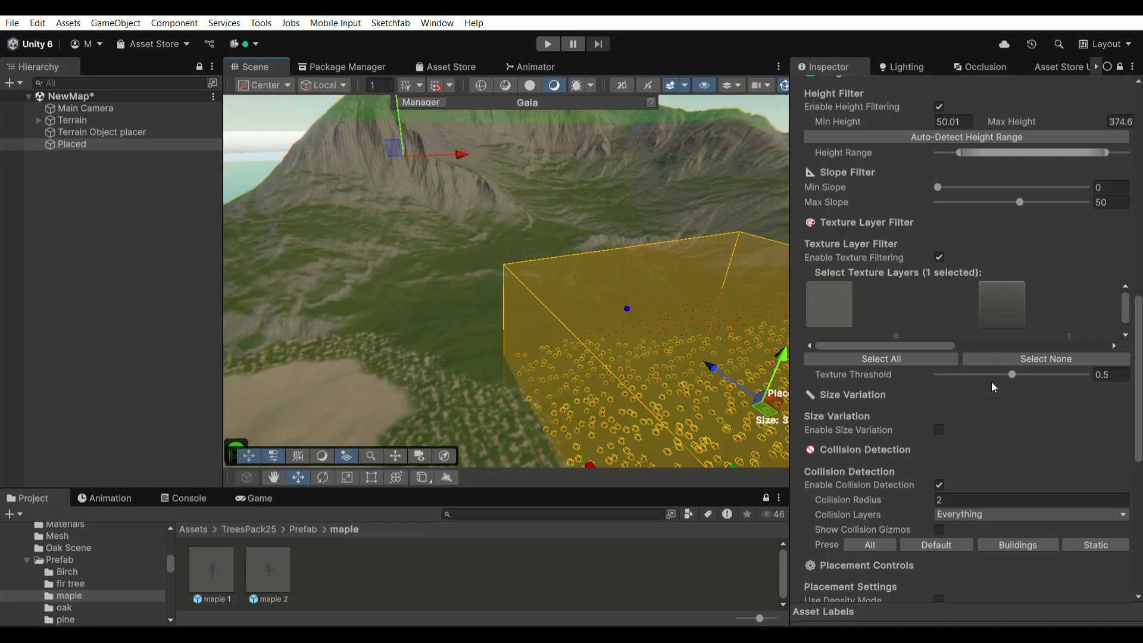
- Switch the placement mode to Custom Shape and start drawing a new shape
{"action": "scroll", "coordinate": [998, 287], "scroll_direction": "up", "scroll_amount": 7}
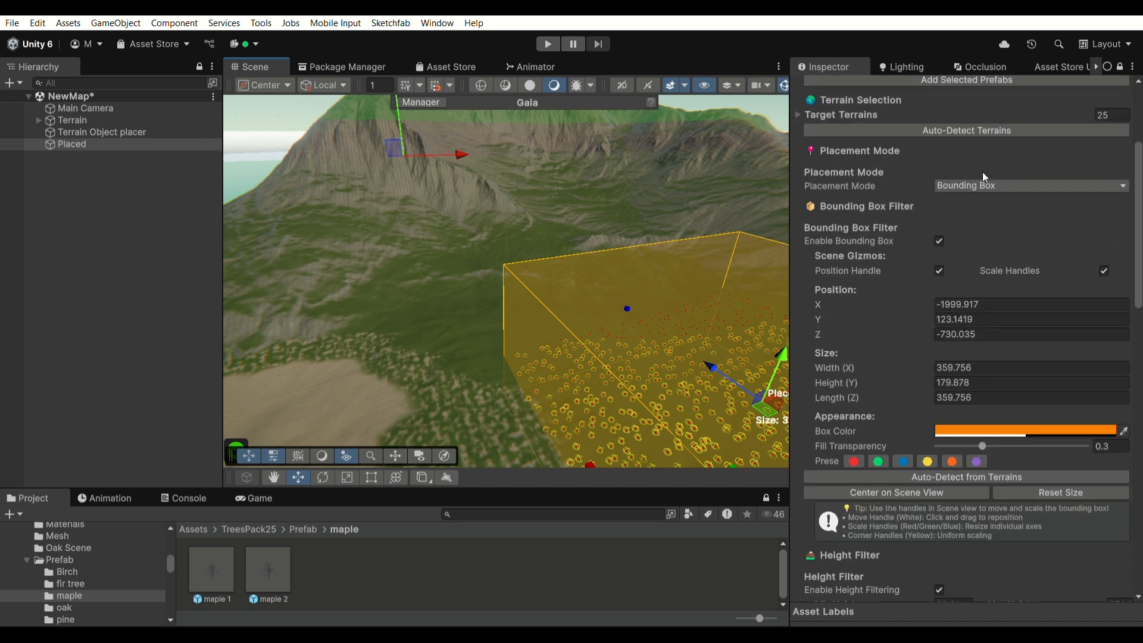
{"action": "left_click", "coordinate": [986, 209]}
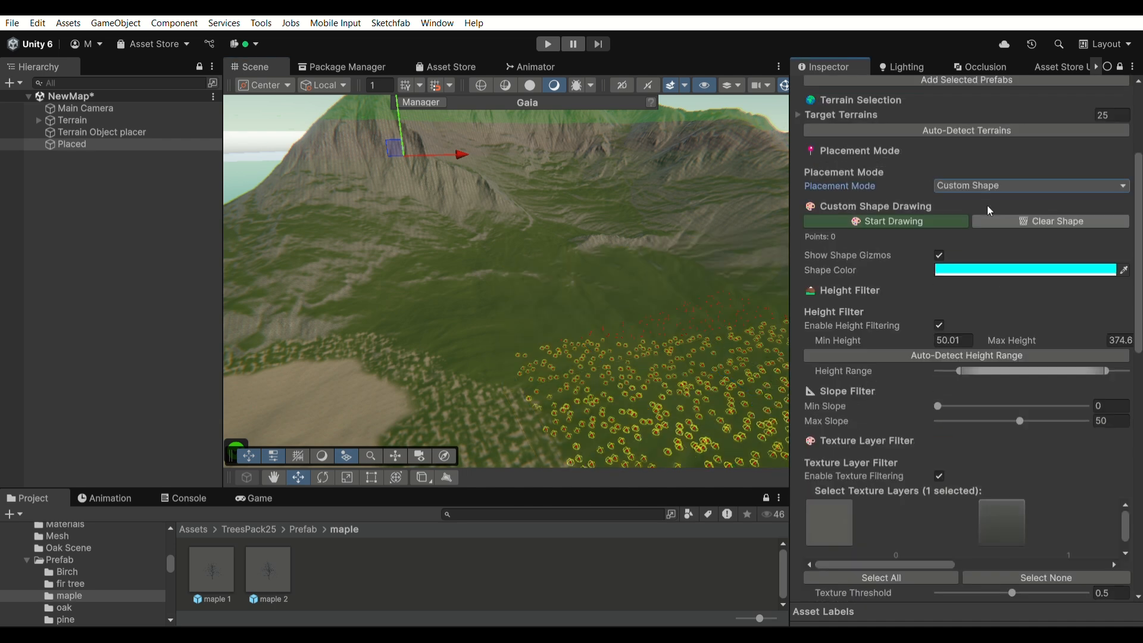
{"action": "left_click", "coordinate": [955, 210]}
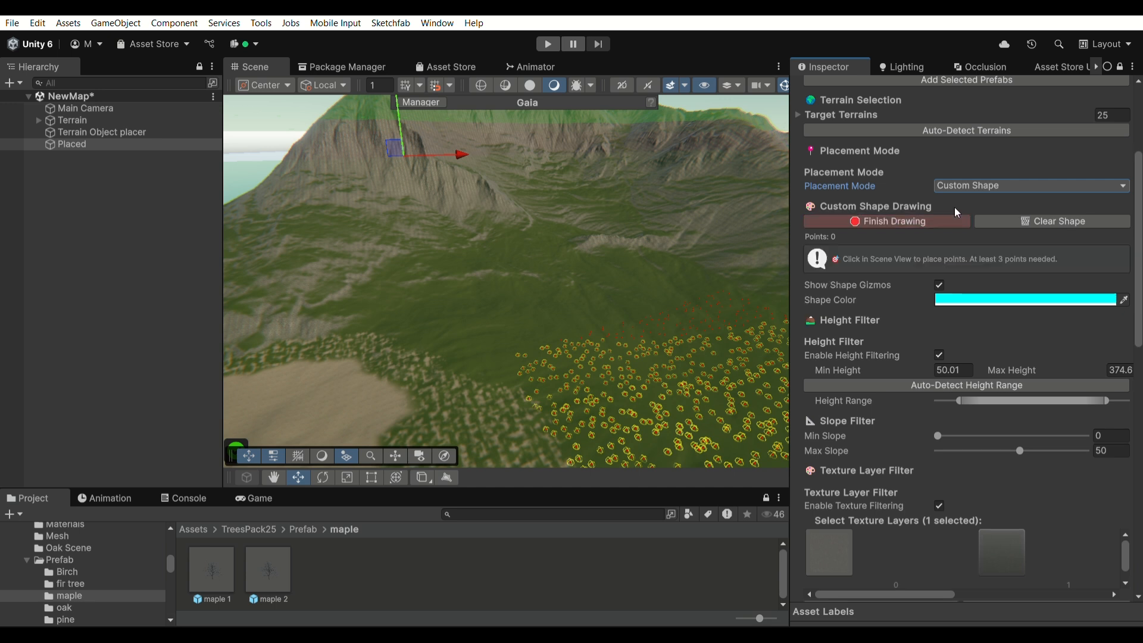
- Outline a closed ten-point shape around the grassy area beside the beach, viewed from above, and finish the drawing
{"action": "right_click_drag", "start_coordinate": [661, 235], "coordinate": [606, 384]}
{"action": "left_click", "coordinate": [602, 387]}
{"action": "left_click", "coordinate": [509, 340]}
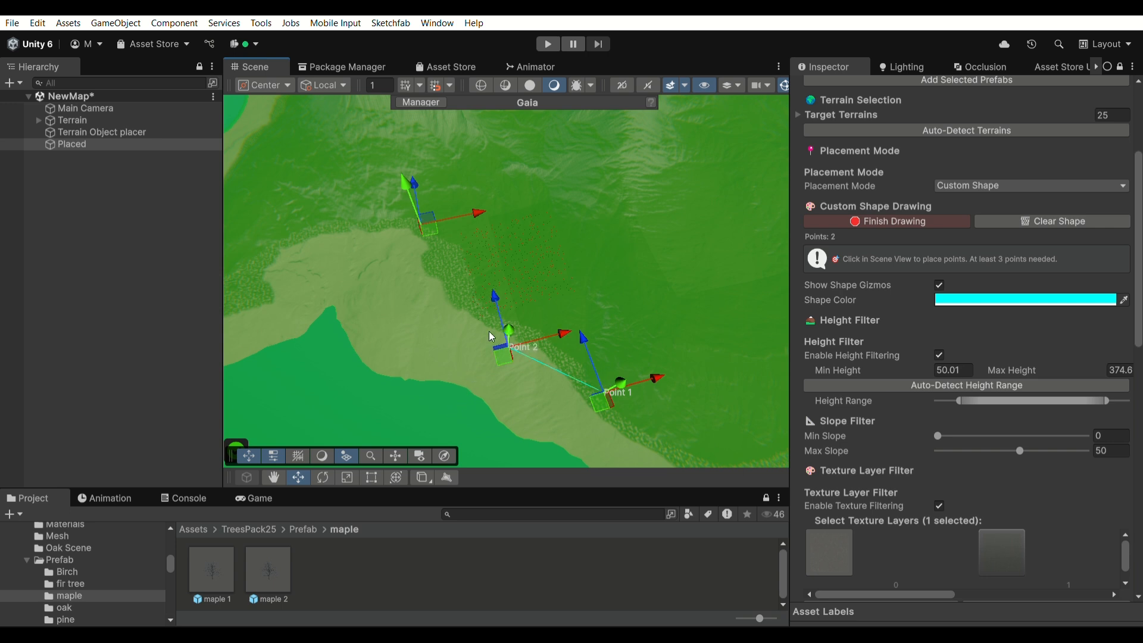
{"action": "left_click", "coordinate": [361, 260]}
{"action": "left_click", "coordinate": [335, 187]}
{"action": "left_click", "coordinate": [419, 137]}
{"action": "left_click", "coordinate": [533, 144]}
{"action": "left_click", "coordinate": [674, 161]}
{"action": "left_click", "coordinate": [764, 221]}
{"action": "left_click", "coordinate": [743, 326]}
{"action": "left_click", "coordinate": [727, 388]}
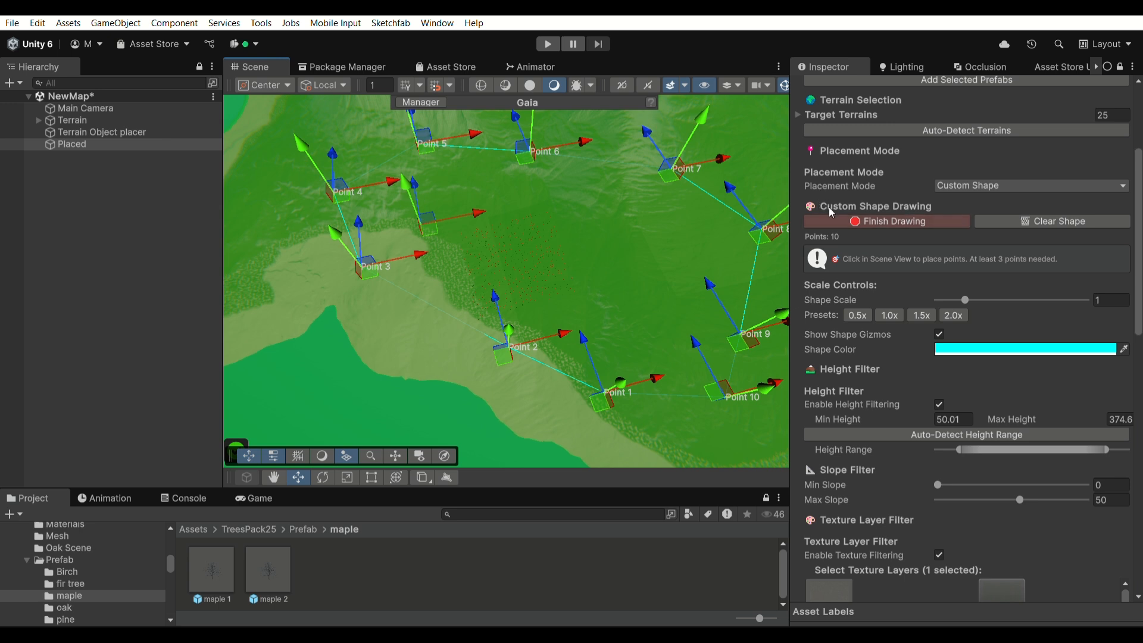
{"action": "left_click", "coordinate": [866, 219]}
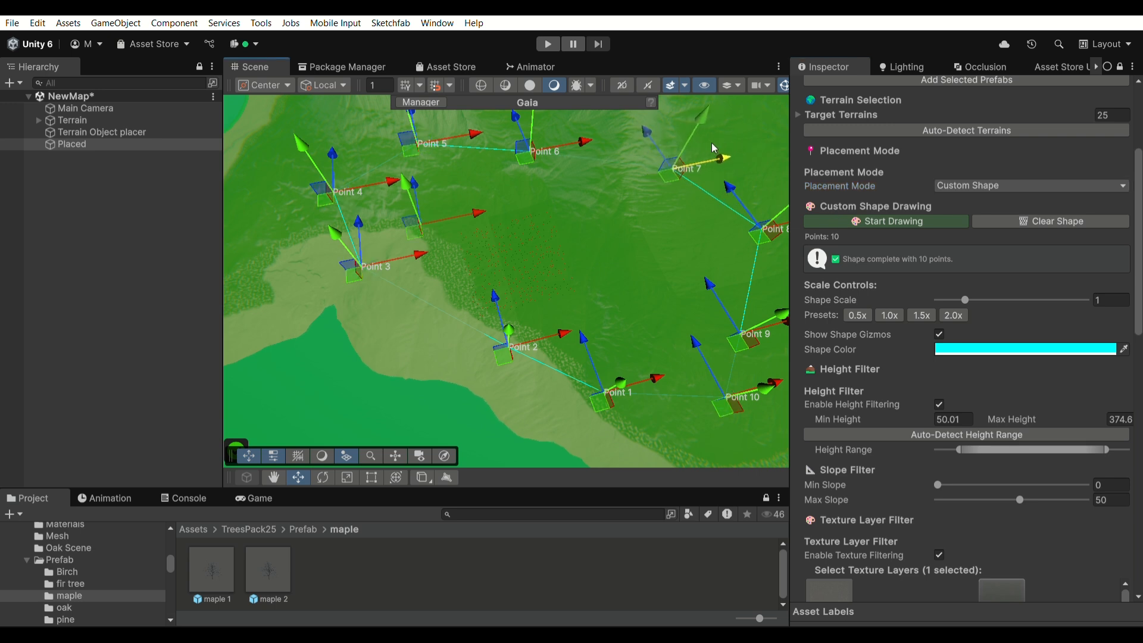
- Move Point 7 of the custom shape slightly inward and set the shape scale to 1.17
{"action": "left_click_drag", "start_coordinate": [711, 142], "coordinate": [688, 190]}
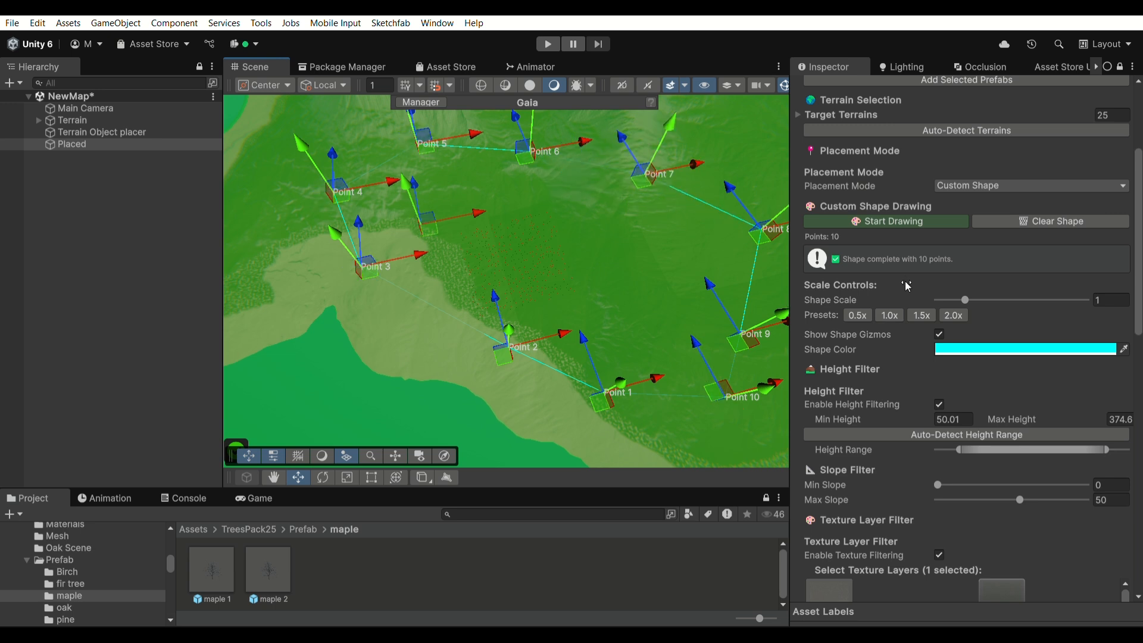
{"action": "mouse_move", "coordinate": [974, 278]}
{"action": "left_mouse_down"}
{"action": "mouse_move", "coordinate": [1070, 287]}
{"action": "mouse_move", "coordinate": [939, 292]}
{"action": "mouse_move", "coordinate": [972, 296]}
{"action": "left_mouse_up"}
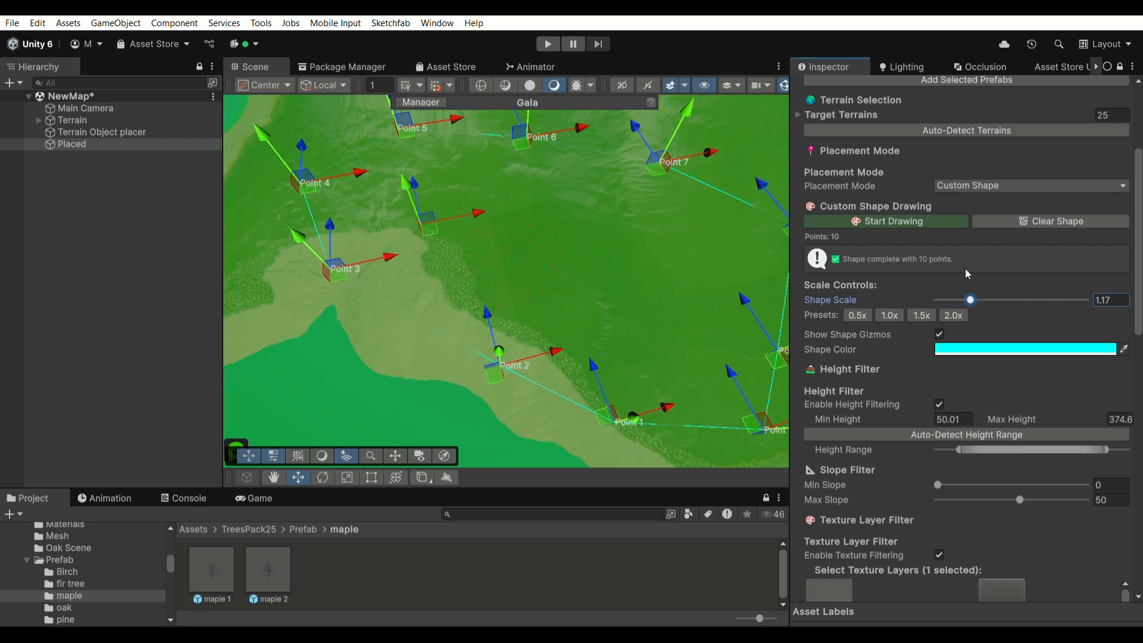
- Generate a placement preview inside the custom shape and inspect overlapping markers up close
{"action": "scroll", "coordinate": [963, 275], "scroll_direction": "down", "scroll_amount": 15}
{"action": "scroll", "coordinate": [986, 505], "scroll_direction": "down", "scroll_amount": 4}
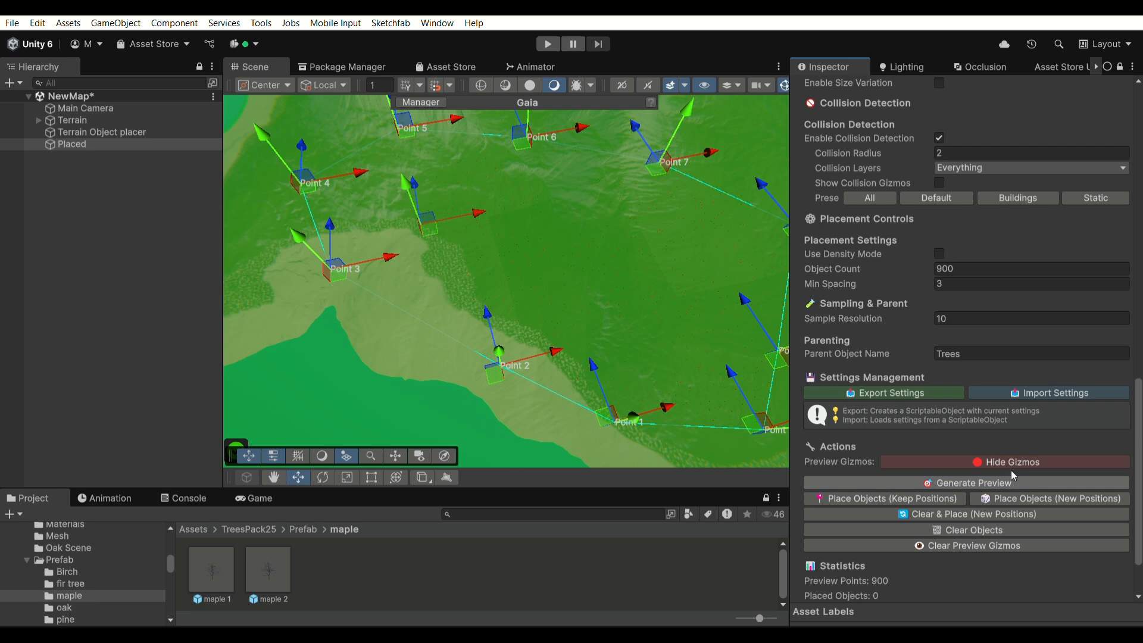
{"action": "right_click_drag", "start_coordinate": [541, 292], "coordinate": [536, 161]}
{"action": "scroll", "coordinate": [932, 210], "scroll_direction": "up", "scroll_amount": 8}
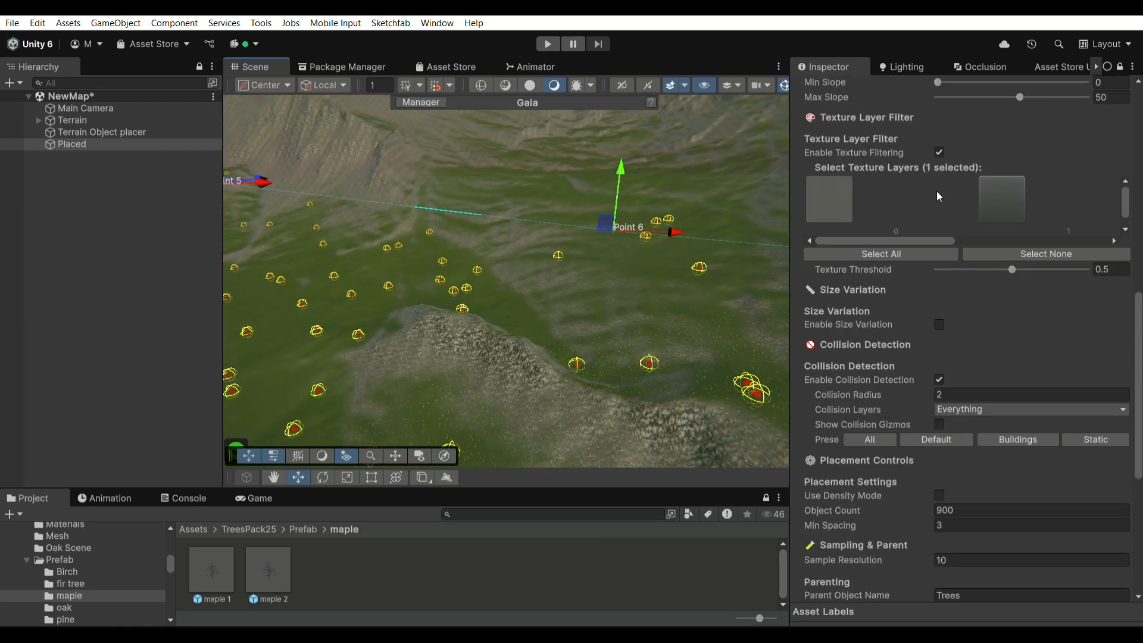
{"action": "mouse_move", "coordinate": [611, 284]}
{"action": "right_mouse_down"}
{"action": "mouse_move", "coordinate": [822, 347]}
{"action": "mouse_move", "coordinate": [633, 323]}
{"action": "right_mouse_up"}
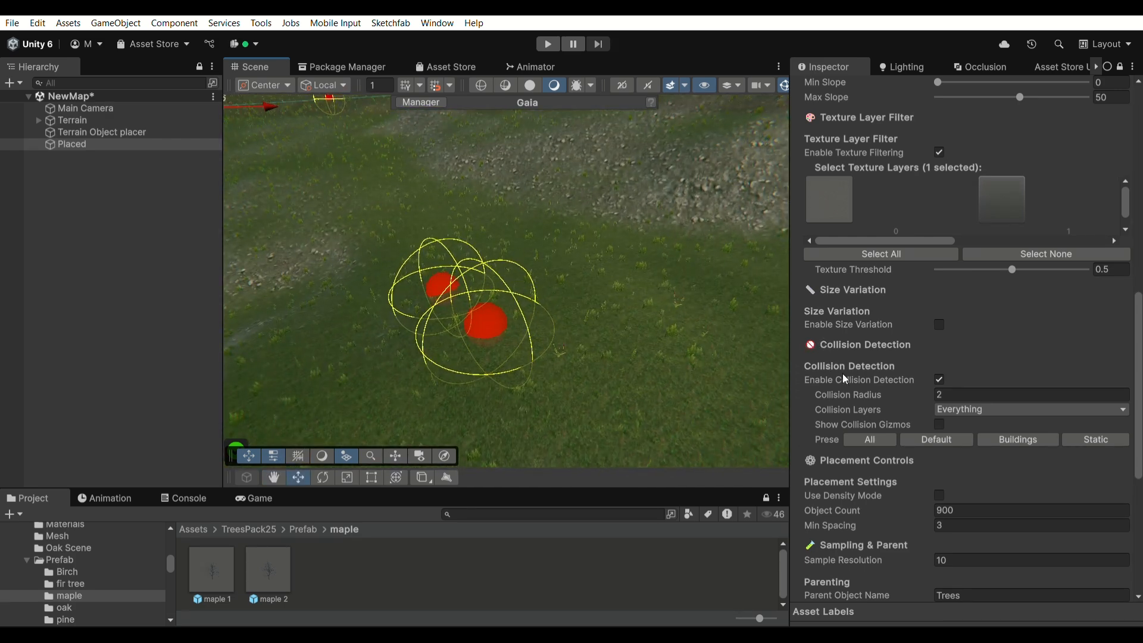
- Set the collision radius to 3 and regenerate the placement preview
{"action": "left_click_drag", "start_coordinate": [848, 377], "coordinate": [879, 380]}
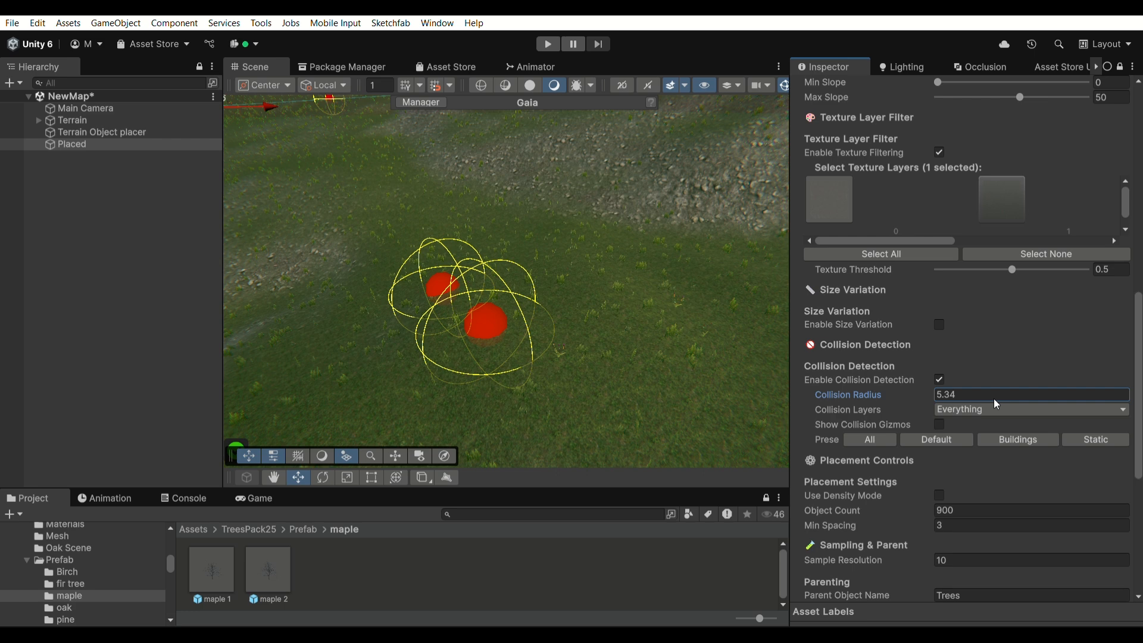
{"action": "key", "text": "ctrl+a"}
{"action": "type", "text": "3"}
{"action": "scroll", "coordinate": [987, 445], "scroll_direction": "down", "scroll_amount": 4}
{"action": "scroll", "coordinate": [990, 441], "scroll_direction": "down", "scroll_amount": 1}
{"action": "scroll", "coordinate": [1006, 414], "scroll_direction": "up", "scroll_amount": 2}
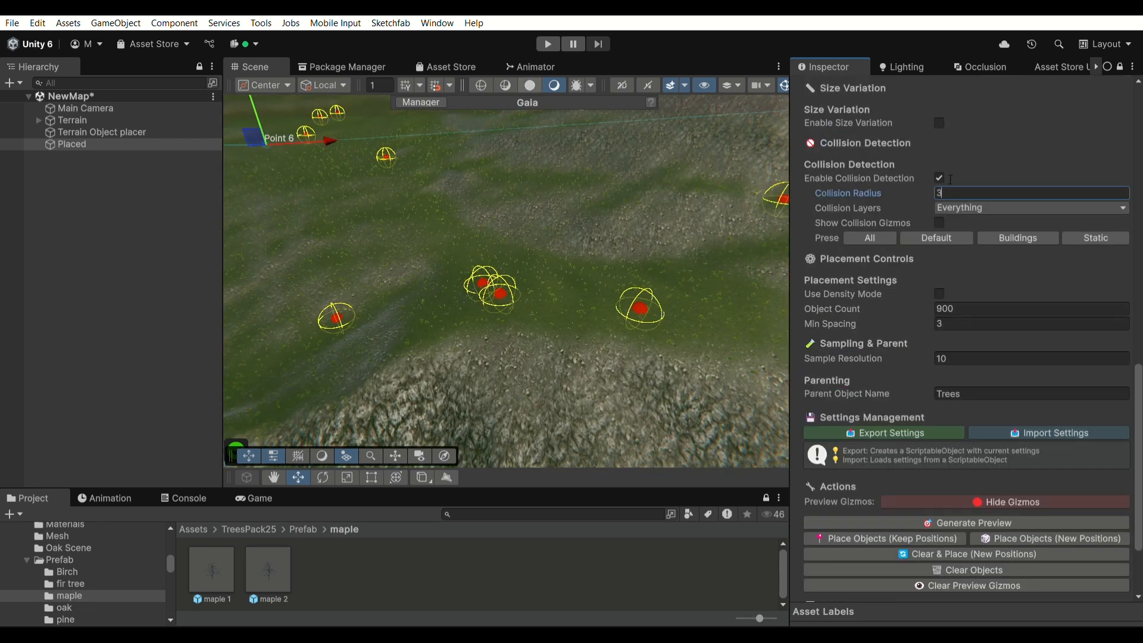
{"action": "scroll", "coordinate": [977, 416], "scroll_direction": "down", "scroll_amount": 3}
{"action": "left_click", "coordinate": [1028, 407]}
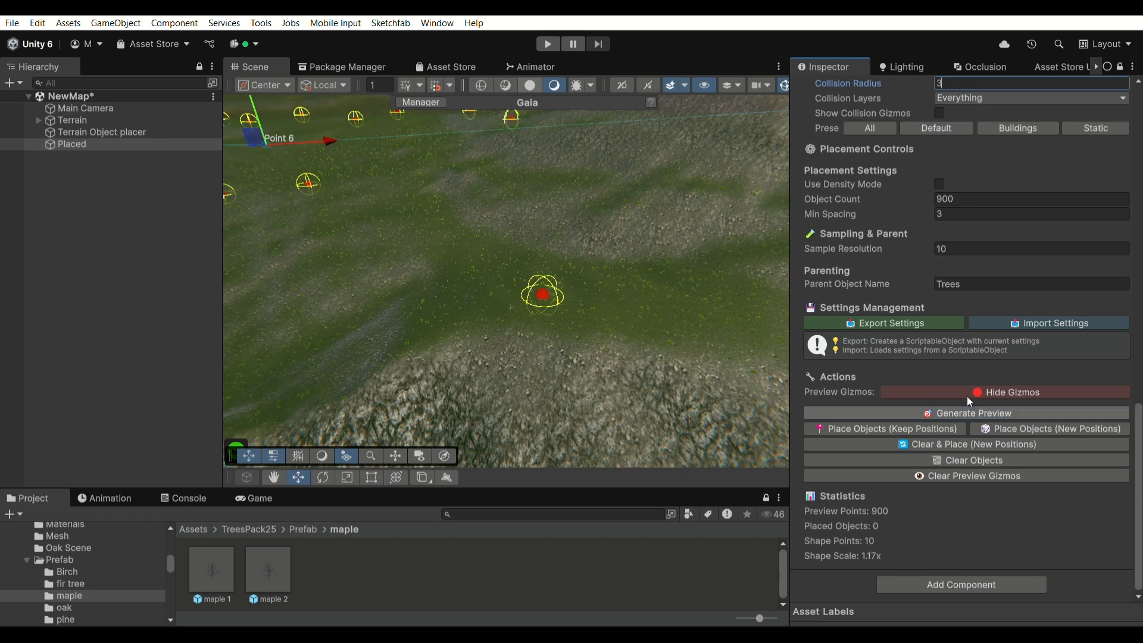
- Regenerate the placement preview again and inspect how the markers spread across the custom shape
{"action": "right_click_drag", "start_coordinate": [413, 243], "coordinate": [909, 397]}
{"action": "key", "text": "w"}
{"action": "key", "text": "s"}
{"action": "left_click", "coordinate": [917, 409]}
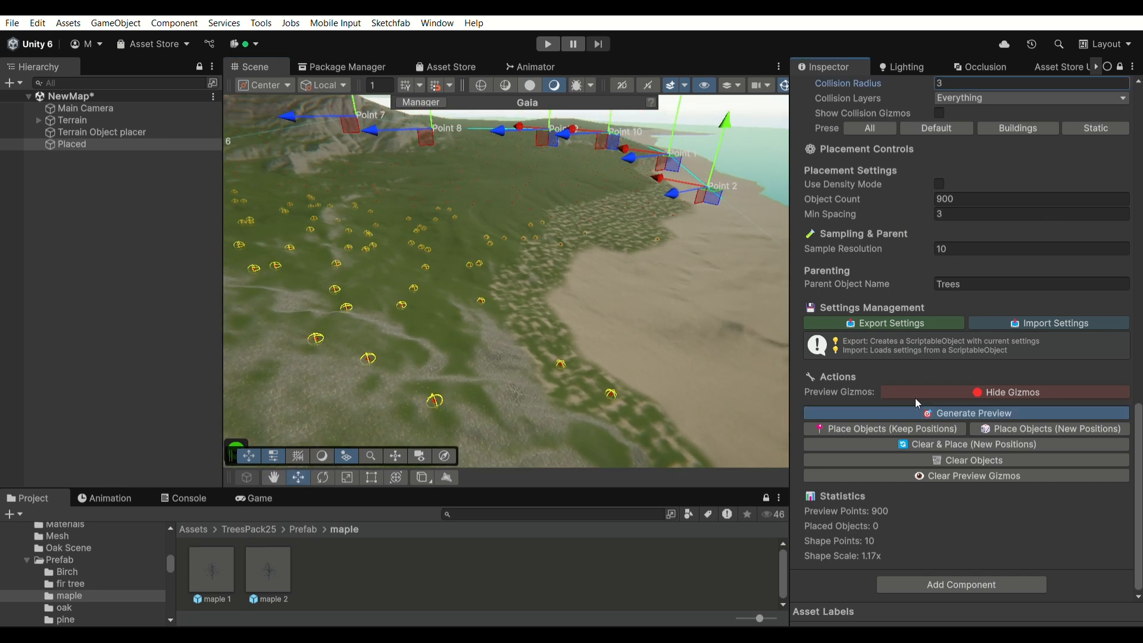
{"action": "left_click", "coordinate": [917, 411]}
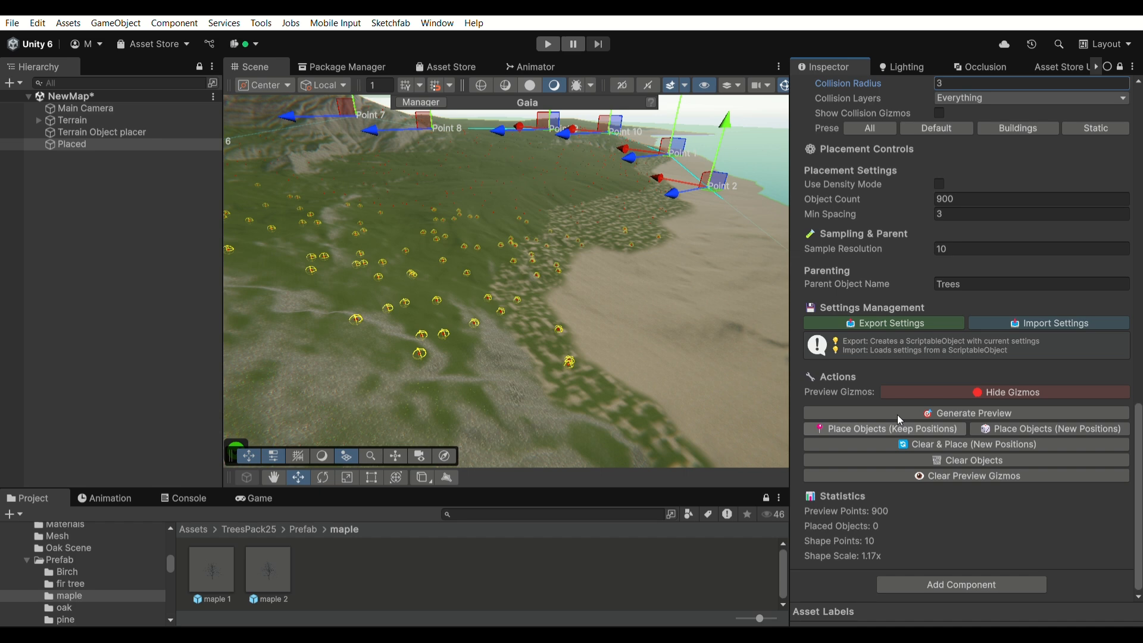
{"action": "right_click_drag", "start_coordinate": [520, 246], "coordinate": [502, 194]}
{"action": "scroll", "coordinate": [503, 195], "scroll_direction": "up", "scroll_amount": 1}
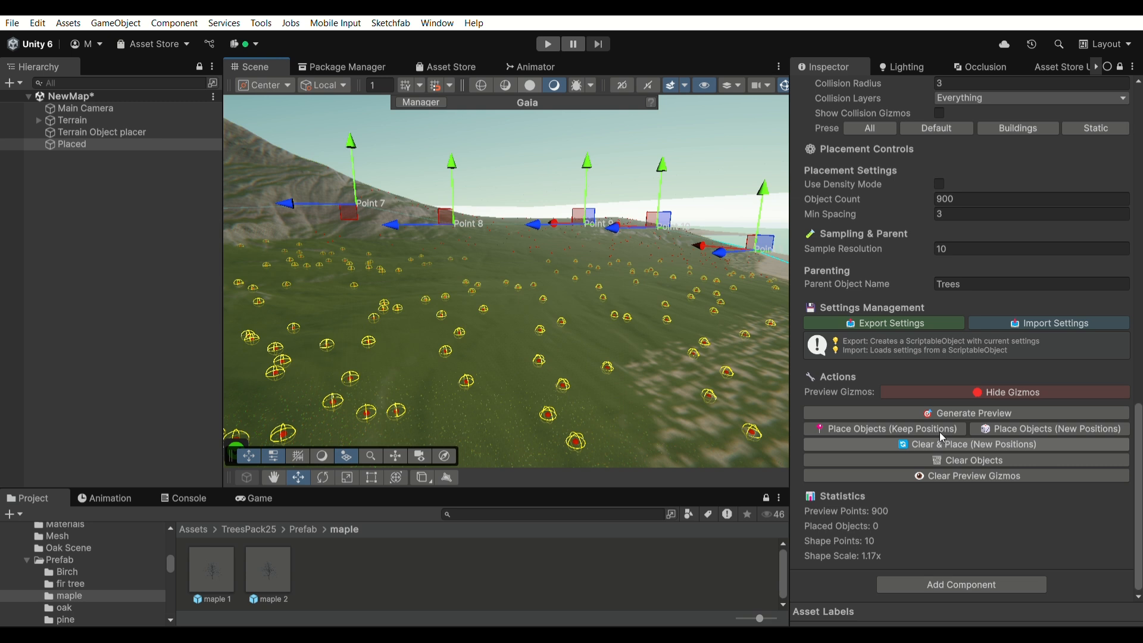
- Place the trees inside the custom shape at new positions, inspect them, and place another batch at new positions
{"action": "left_click", "coordinate": [1014, 424]}
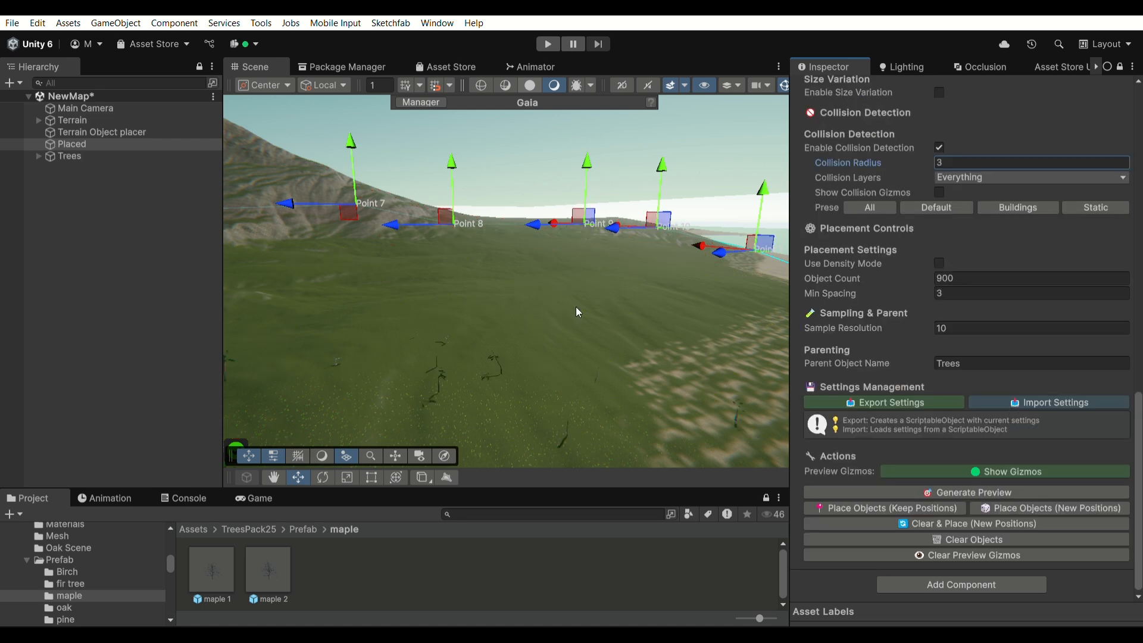
{"action": "right_click_drag", "start_coordinate": [570, 303], "coordinate": [119, 310]}
{"action": "left_click", "coordinate": [1088, 503]}
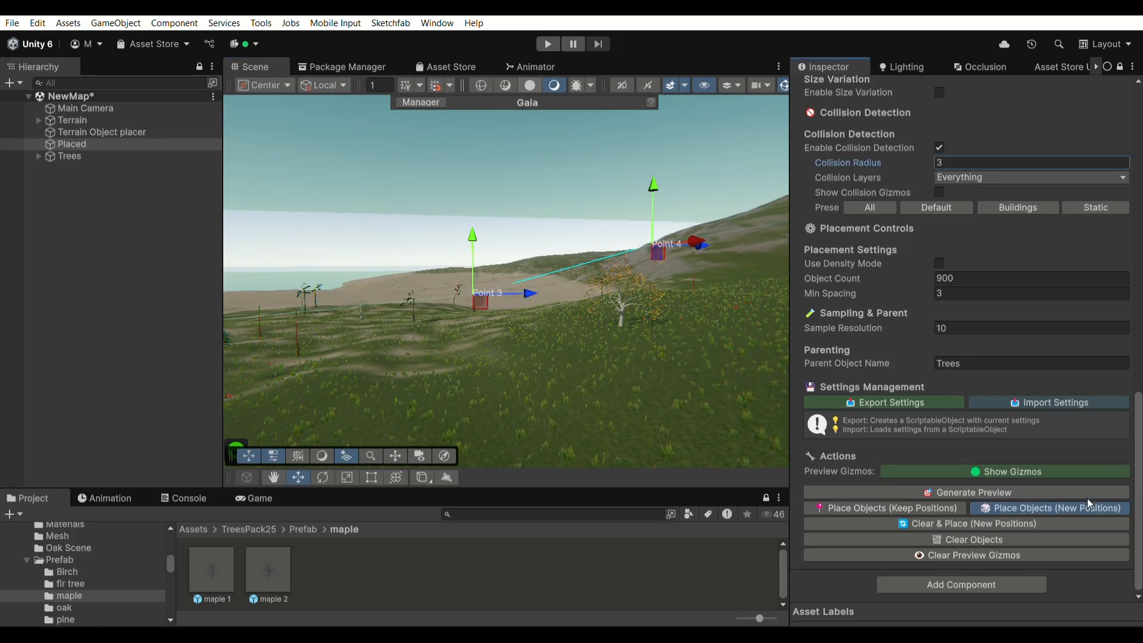
- Set the object count to 1200, place a further batch of trees at new positions, and inspect the resulting forest
{"action": "left_click", "coordinate": [947, 278]}
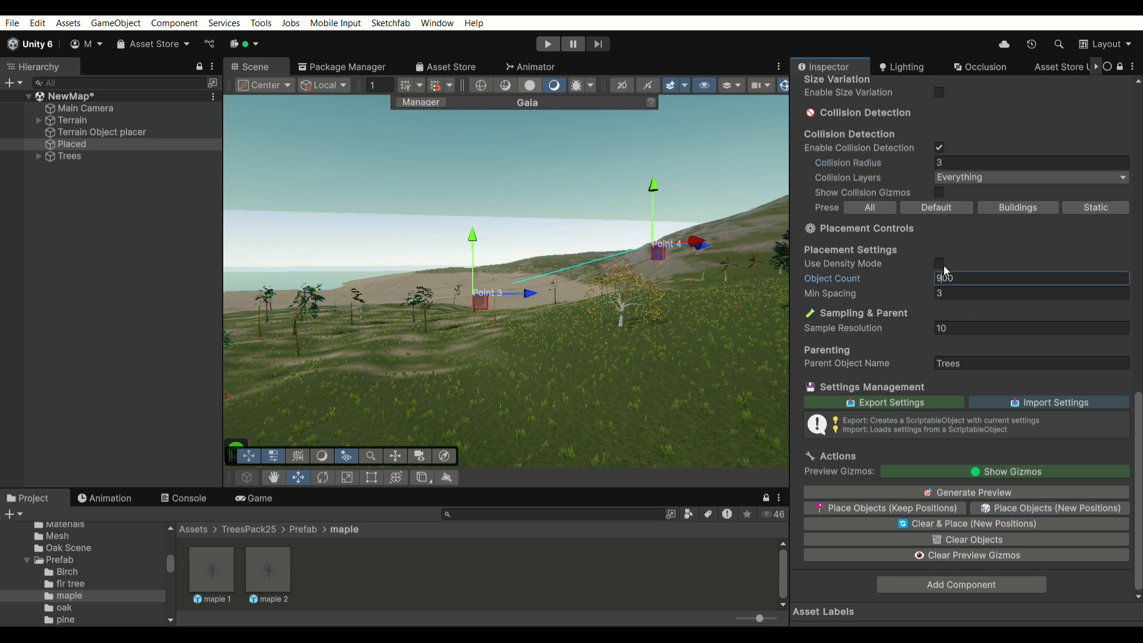
{"action": "key", "text": "Left"}
{"action": "key", "text": "Right"}
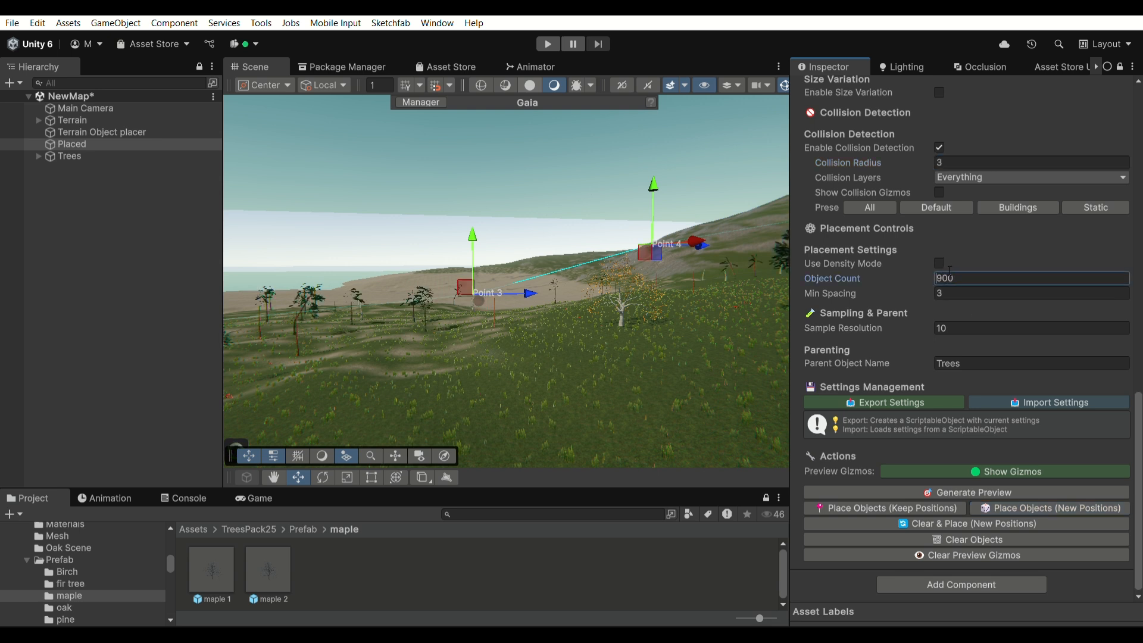
{"action": "key", "text": "BackSpace"}
{"action": "type", "text": "12"}
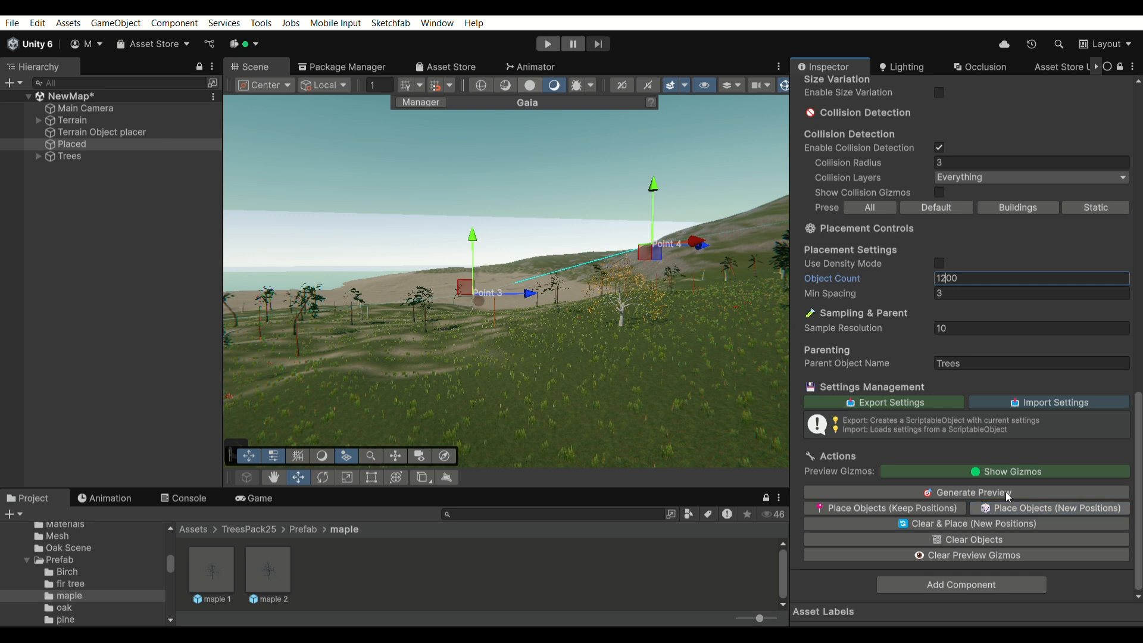
{"action": "right_click_drag", "start_coordinate": [506, 271], "coordinate": [2, 296]}
{"action": "key", "text": "w"}
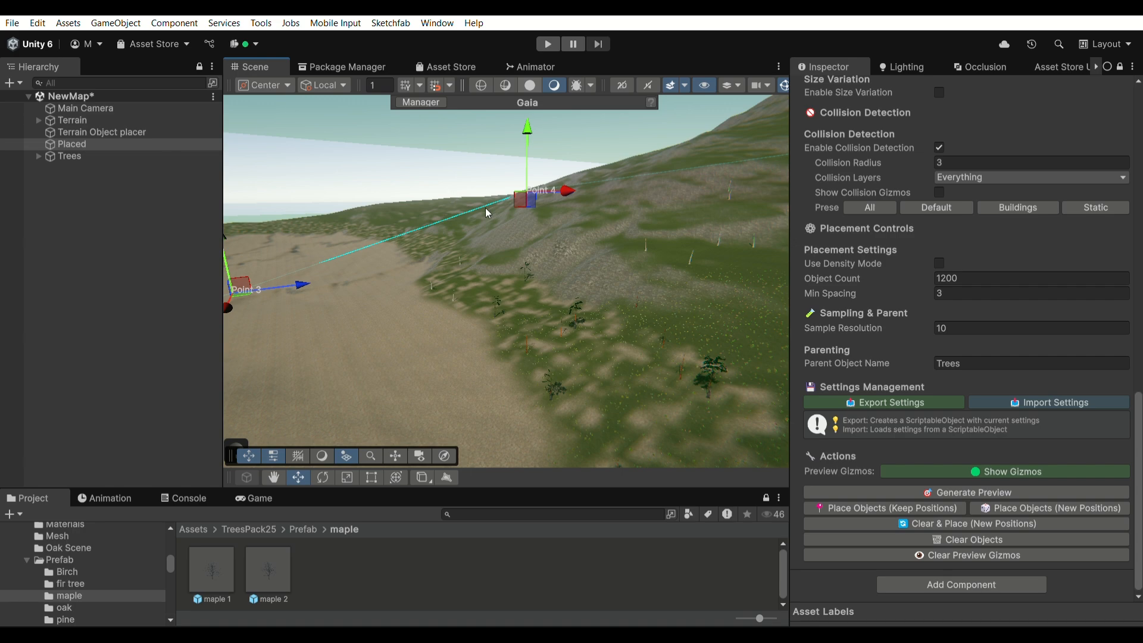
{"action": "right_click_drag", "start_coordinate": [619, 238], "coordinate": [149, 211]}
{"action": "key", "text": "w"}
{"action": "left_click", "coordinate": [1008, 358]}
{"action": "left_click", "coordinate": [1009, 359]}
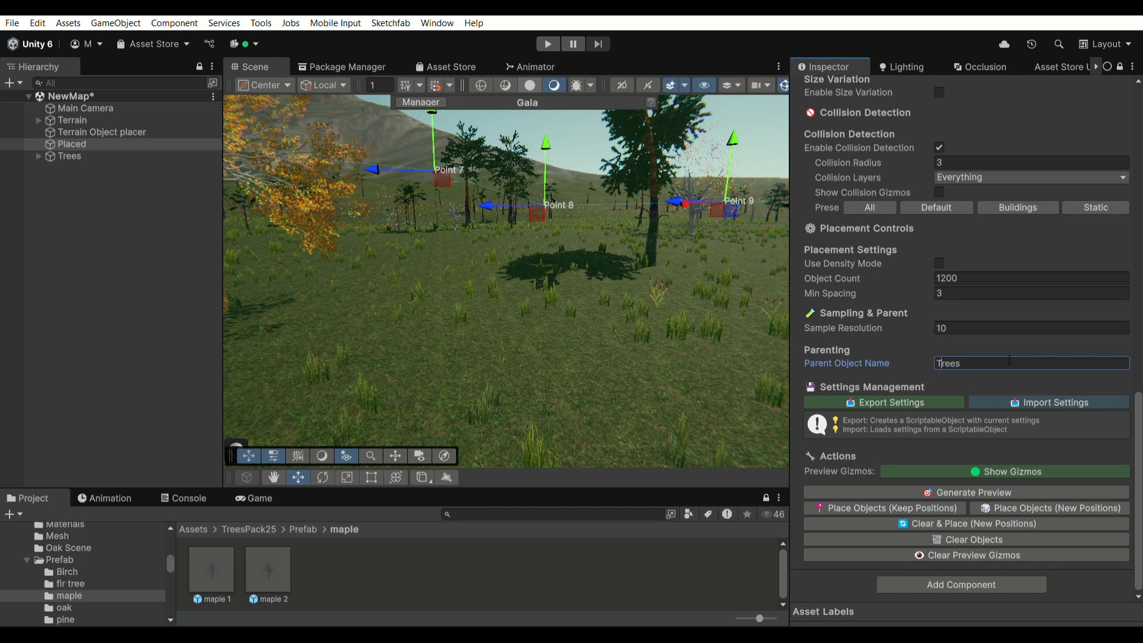
{"action": "type", "text": "3"}
{"action": "scroll", "coordinate": [1006, 355], "scroll_direction": "up", "scroll_amount": 6}
{"action": "scroll", "coordinate": [984, 463], "scroll_direction": "down", "scroll_amount": 4}
{"action": "scroll", "coordinate": [990, 469], "scroll_direction": "down", "scroll_amount": 2}
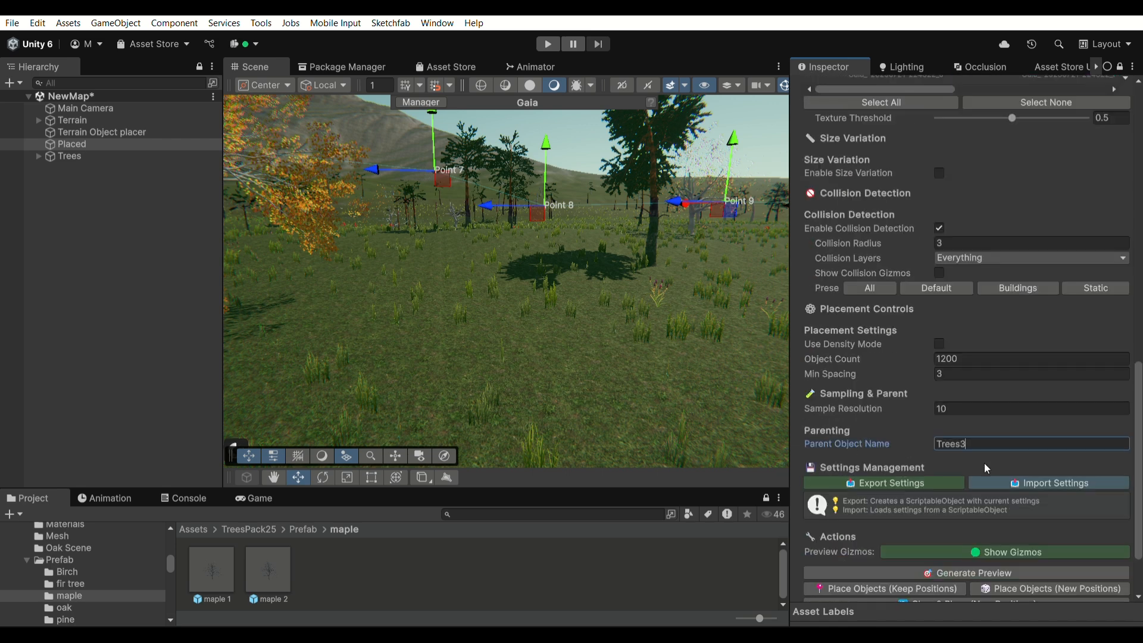
{"action": "key", "text": "BackSpace"}
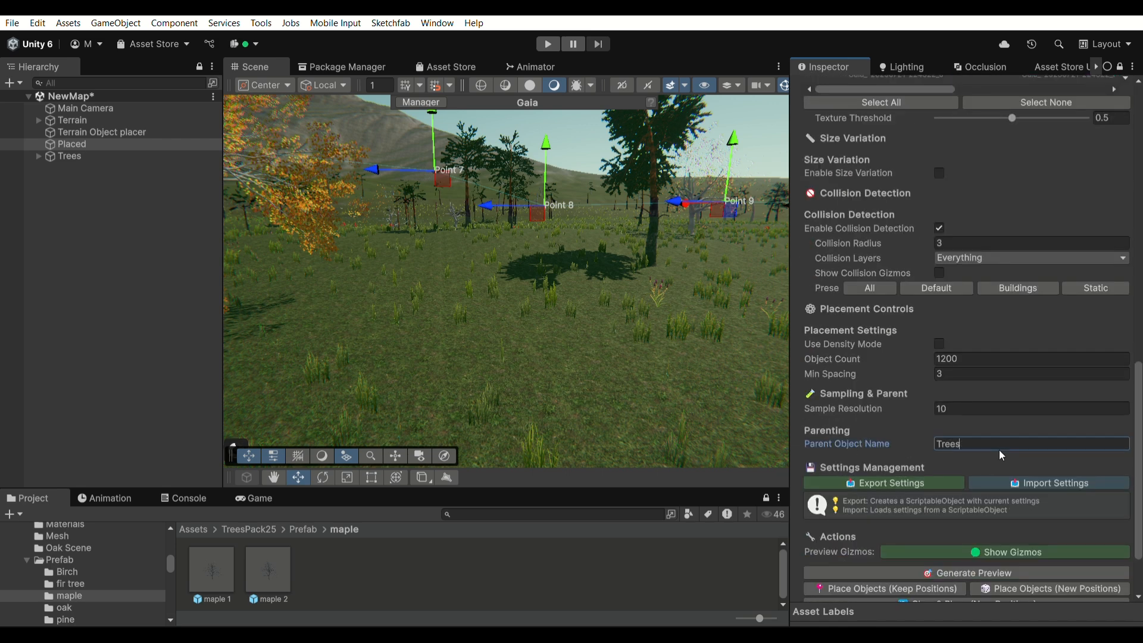
- Export the placer settings as the Test1 asset and import them into the Terrain Object placer object
{"action": "left_click", "coordinate": [927, 482]}
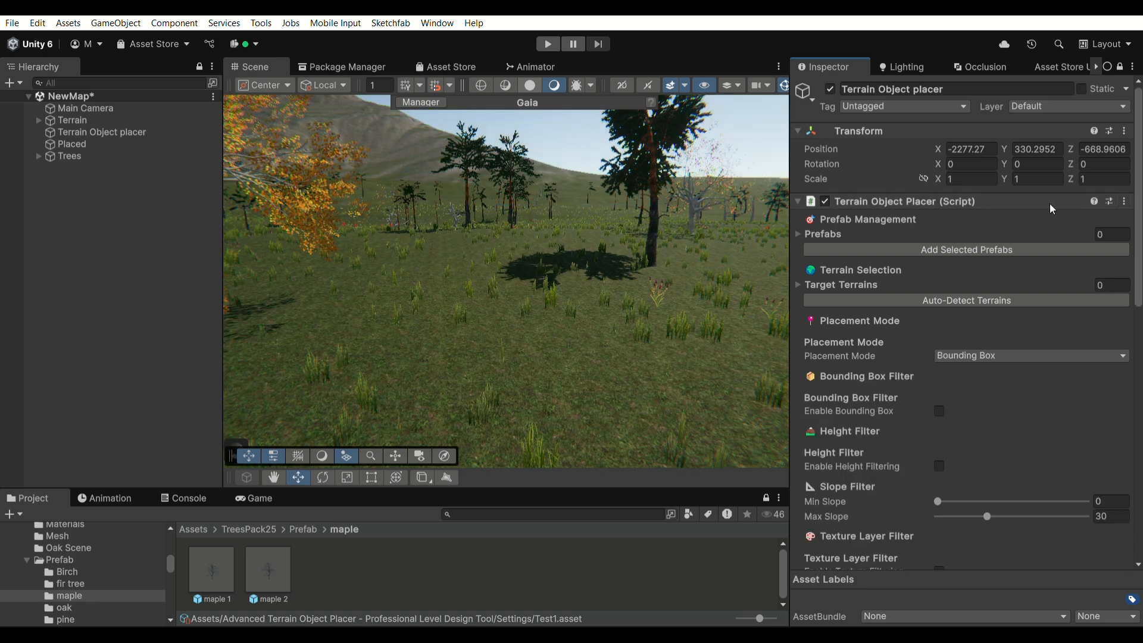
{"action": "scroll", "coordinate": [894, 369], "scroll_direction": "down", "scroll_amount": 10}
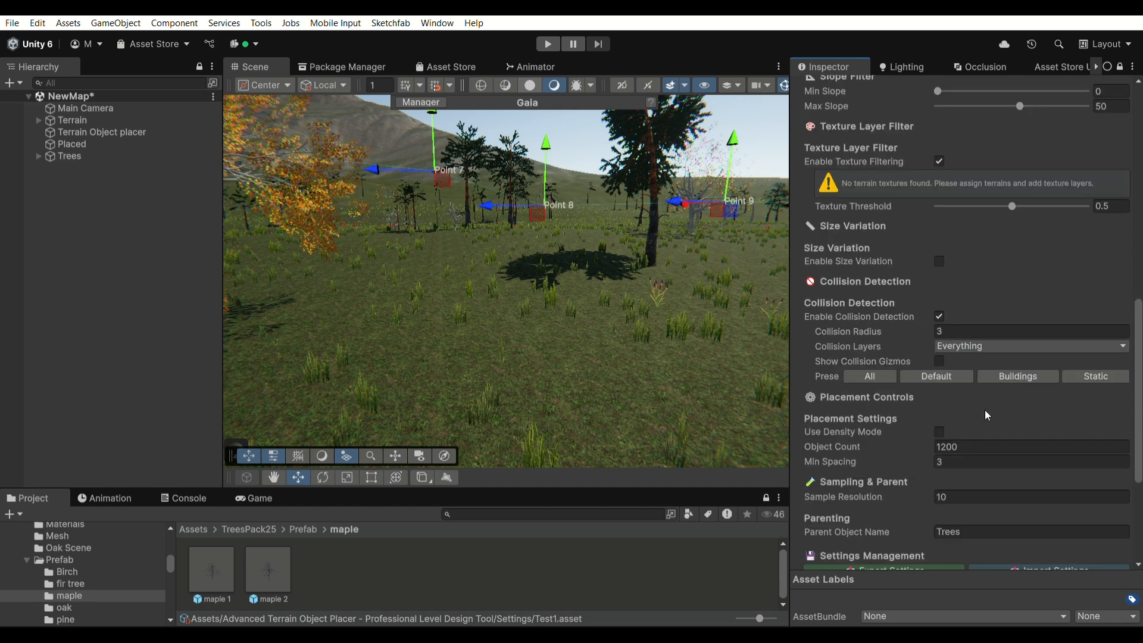
{"action": "scroll", "coordinate": [985, 409], "scroll_direction": "up", "scroll_amount": 5}
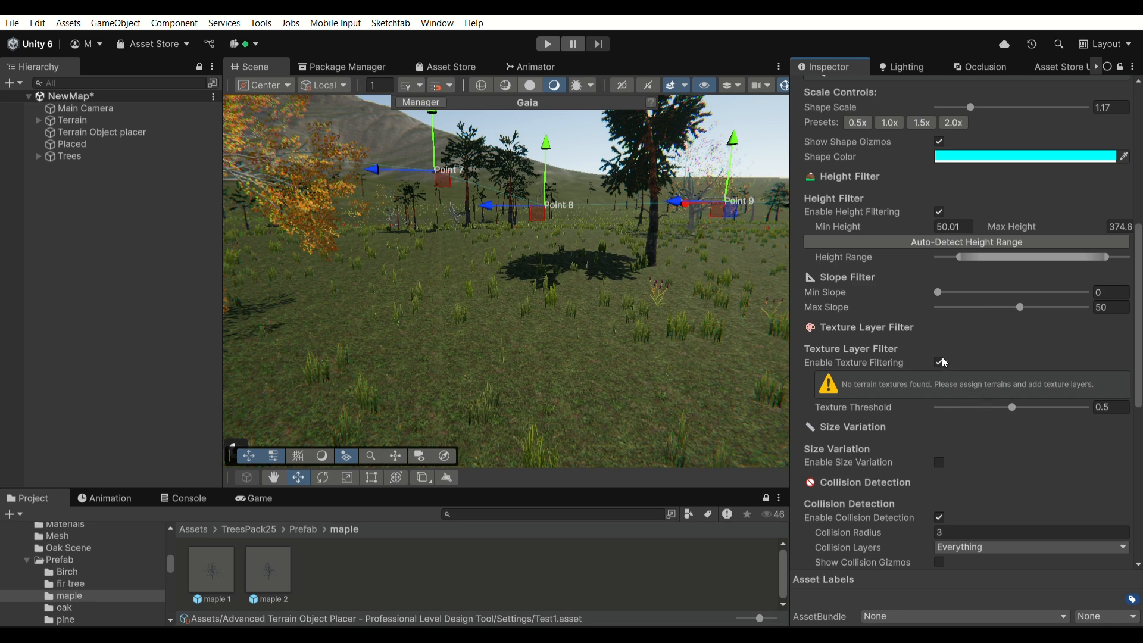
- Auto-detect the target terrains for the Terrain Object placer and check its texture layer and collision settings
{"action": "scroll", "coordinate": [938, 351], "scroll_direction": "up", "scroll_amount": 6}
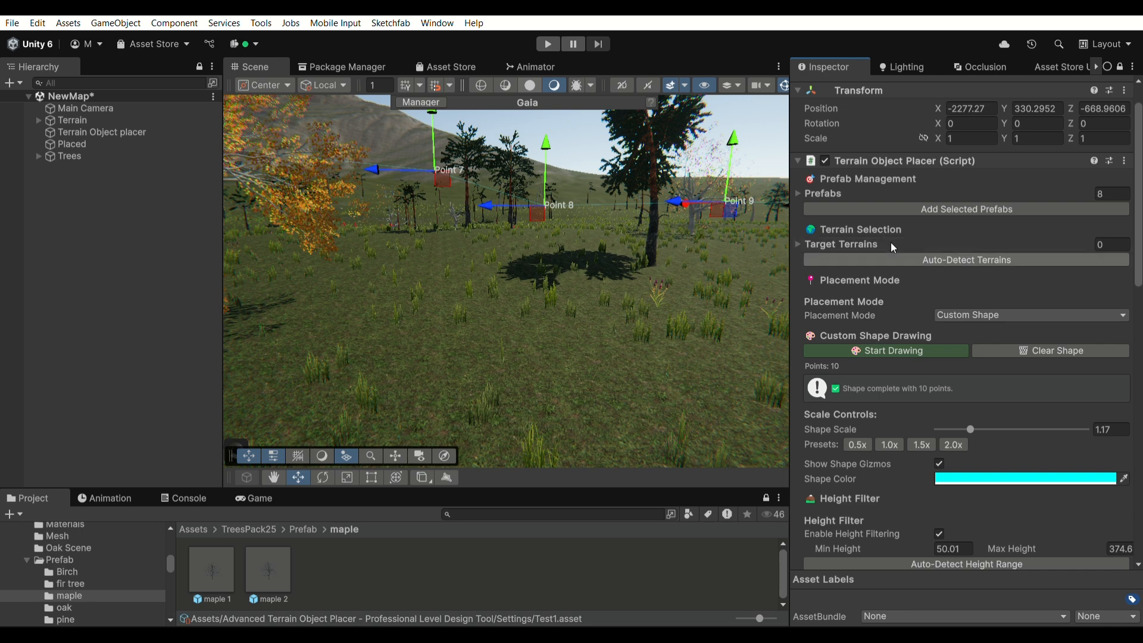
{"action": "scroll", "coordinate": [870, 368], "scroll_direction": "down", "scroll_amount": 5}
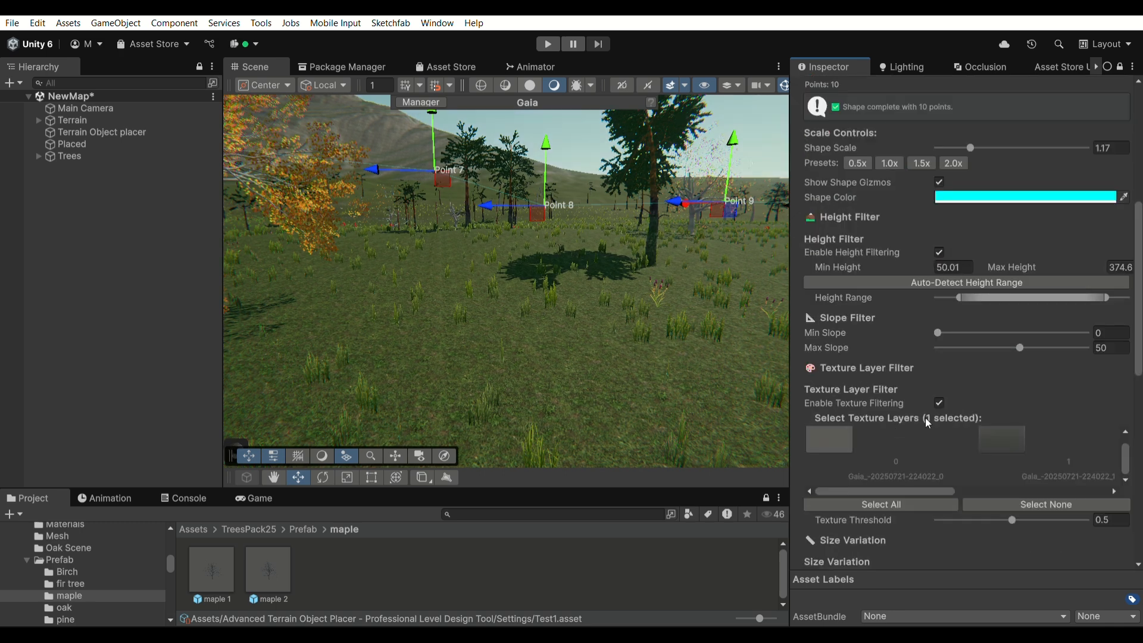
{"action": "scroll", "coordinate": [911, 485], "scroll_direction": "down", "scroll_amount": 6}
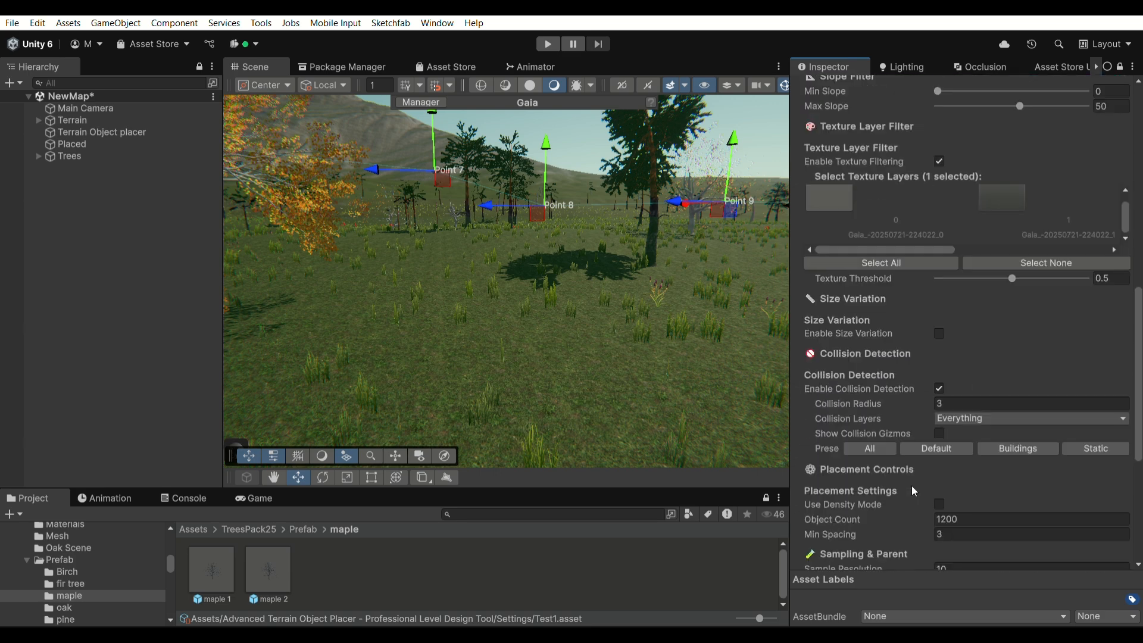
- Set the parent object name of the second placer to Stones
{"action": "key", "text": "w"}
{"action": "right_click_drag", "start_coordinate": [511, 302], "coordinate": [352, 393]}
{"action": "left_click", "coordinate": [1033, 361]}
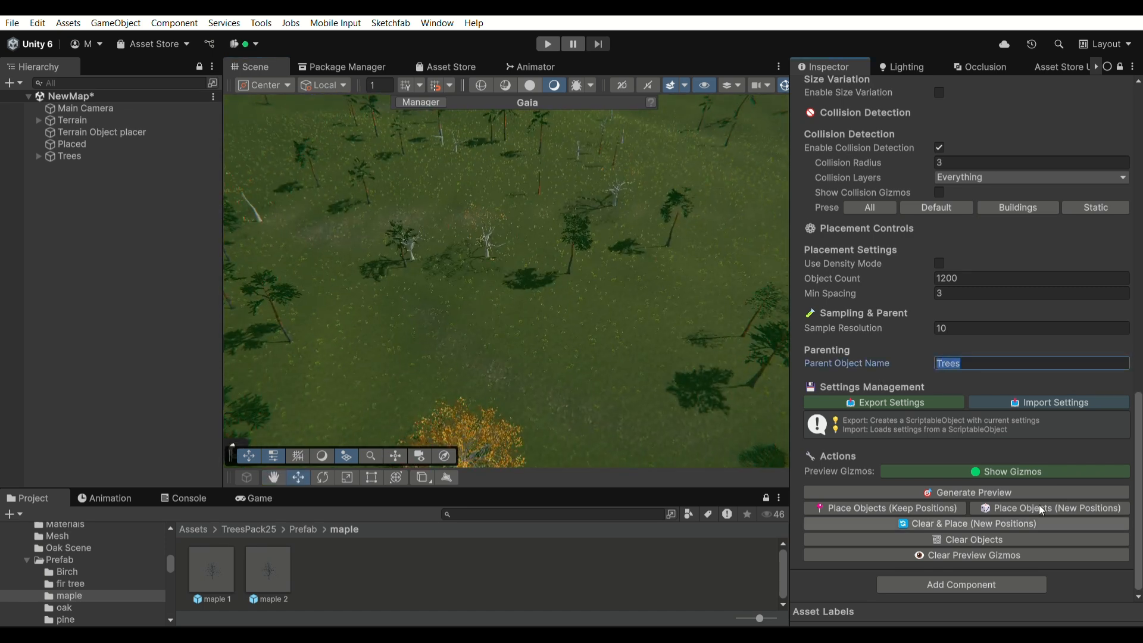
{"action": "type", "text": "Stones"}
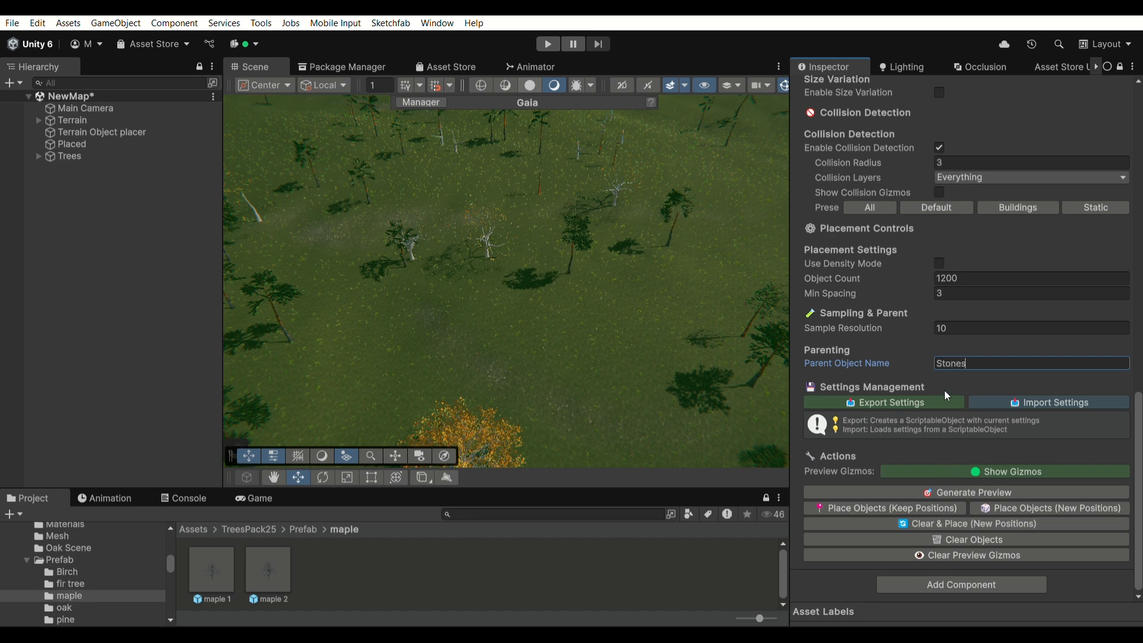
- Search the project assets for rocks and clear the search
{"action": "left_click", "coordinate": [495, 513]}
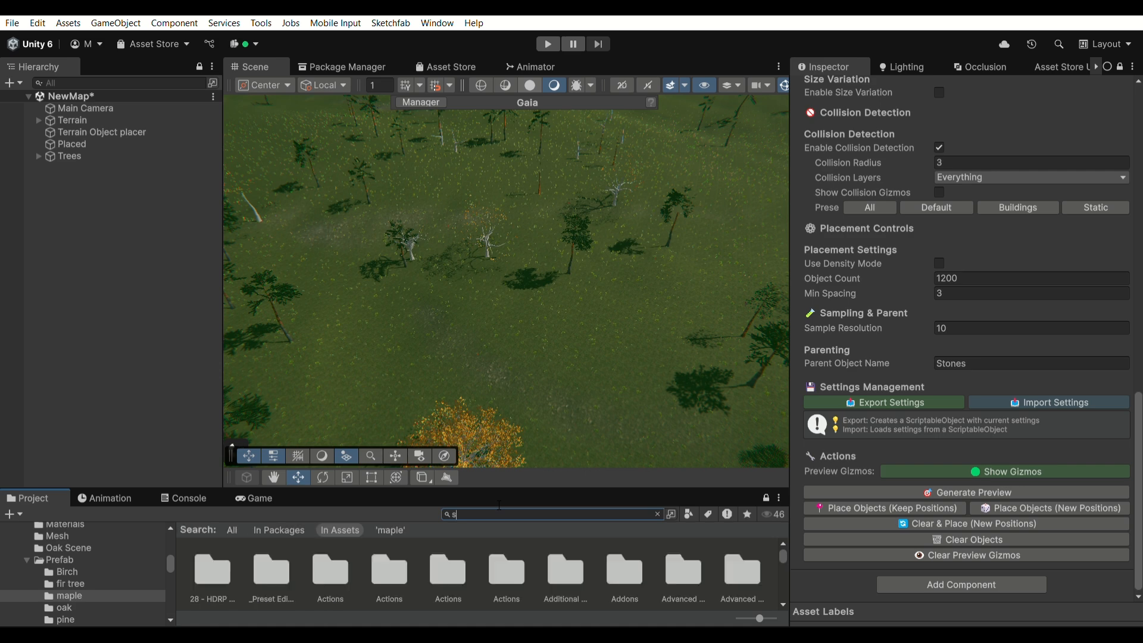
{"action": "key", "text": "BackSpace"}
{"action": "type", "text": "rocks"}
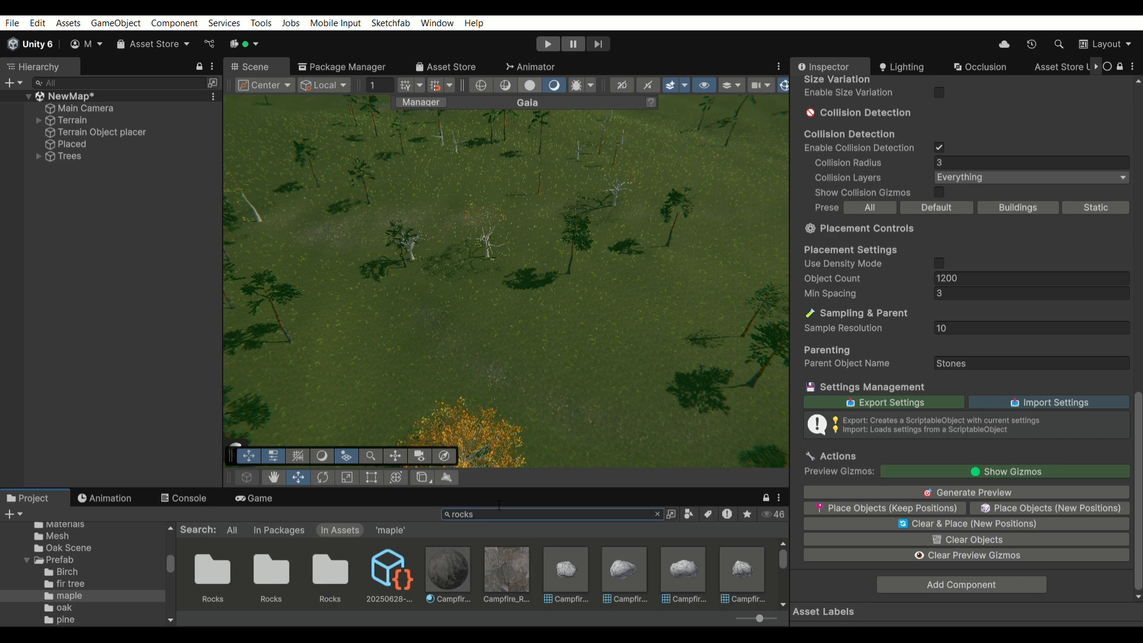
{"action": "left_click", "coordinate": [489, 510]}
{"action": "key", "text": "BackSpace"}
- Open the Forest Environment Dynamic Nature folder inside NatureManufacture Assets
{"action": "left_click", "coordinate": [201, 526]}
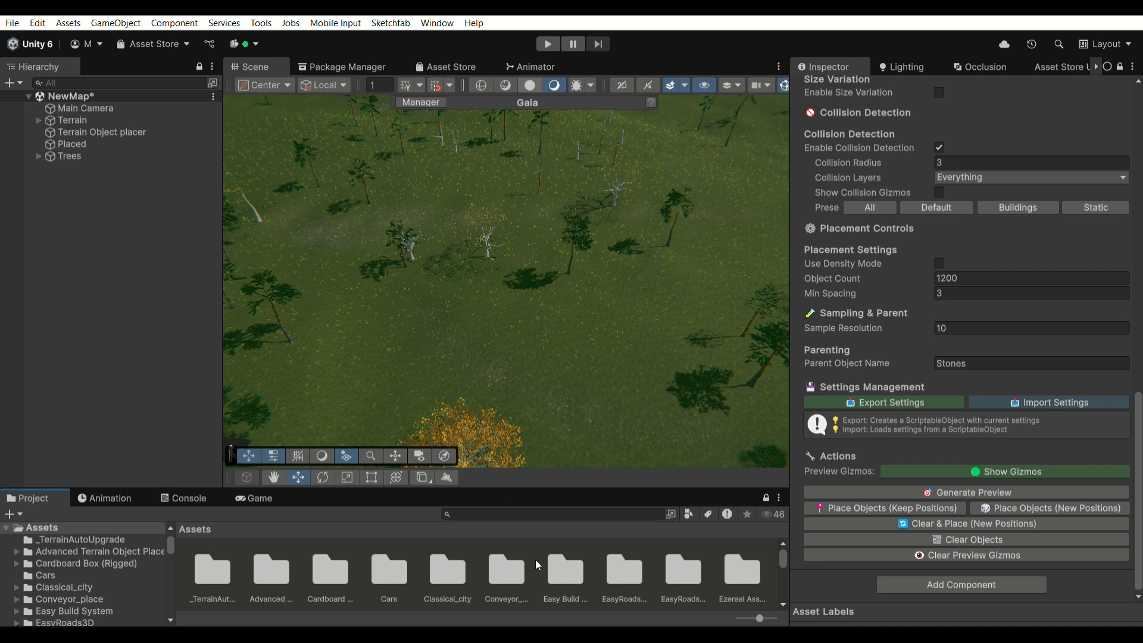
{"action": "scroll", "coordinate": [536, 560], "scroll_direction": "down", "scroll_amount": 3}
{"action": "scroll", "coordinate": [537, 558], "scroll_direction": "down", "scroll_amount": 9}
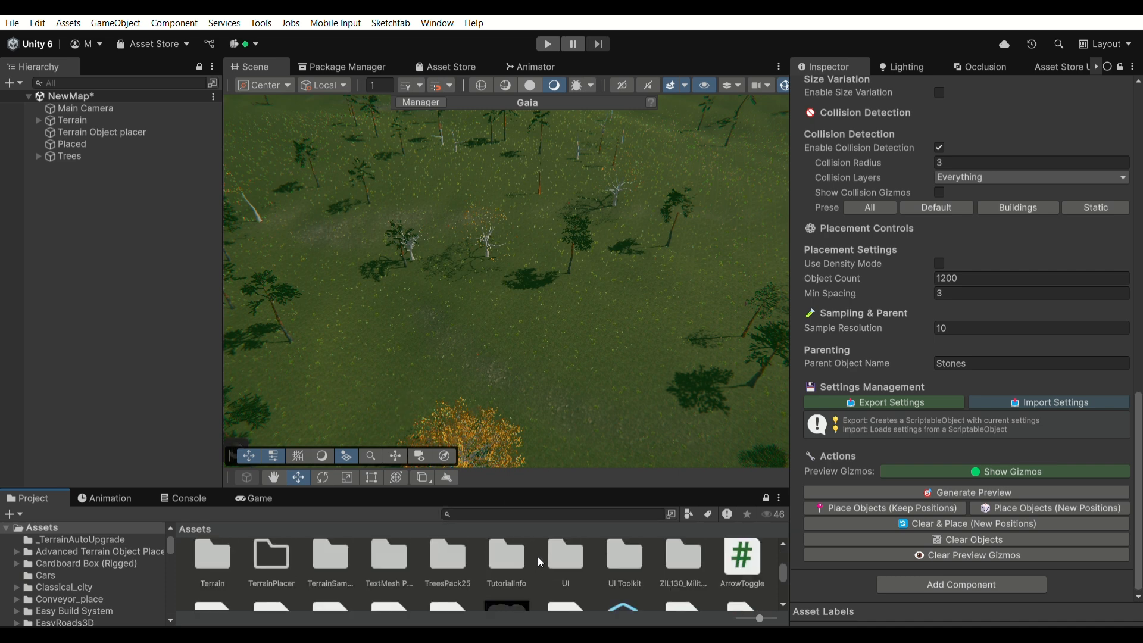
{"action": "scroll", "coordinate": [538, 556], "scroll_direction": "down", "scroll_amount": 3}
{"action": "scroll", "coordinate": [539, 555], "scroll_direction": "up", "scroll_amount": 6}
{"action": "scroll", "coordinate": [541, 549], "scroll_direction": "down", "scroll_amount": 2}
{"action": "scroll", "coordinate": [465, 565], "scroll_direction": "up", "scroll_amount": 3}
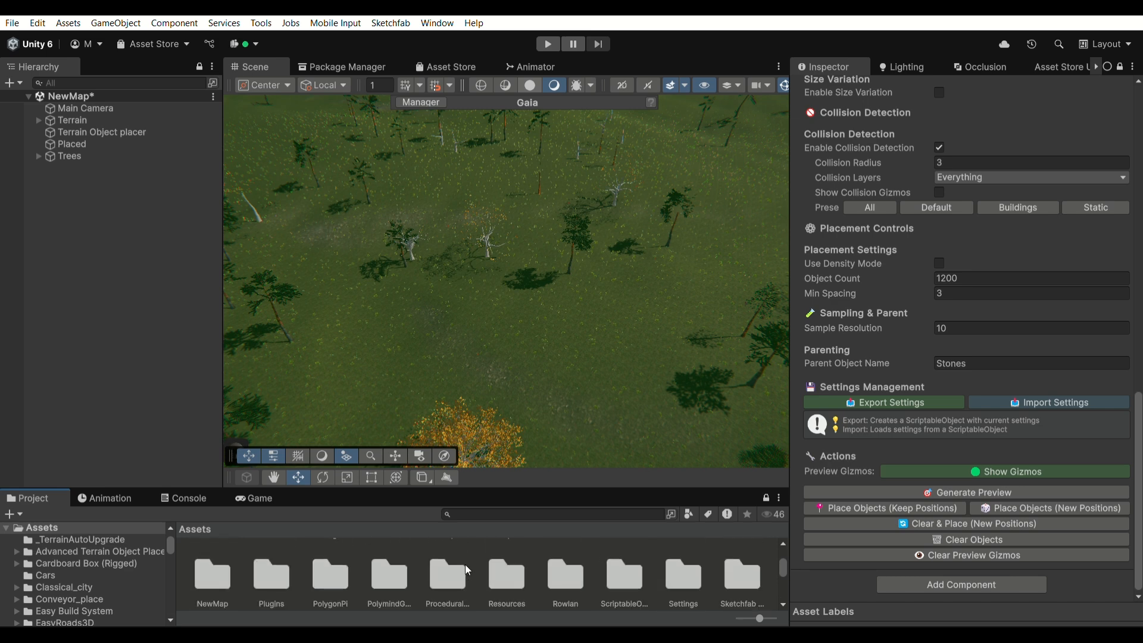
{"action": "scroll", "coordinate": [466, 565], "scroll_direction": "up", "scroll_amount": 1}
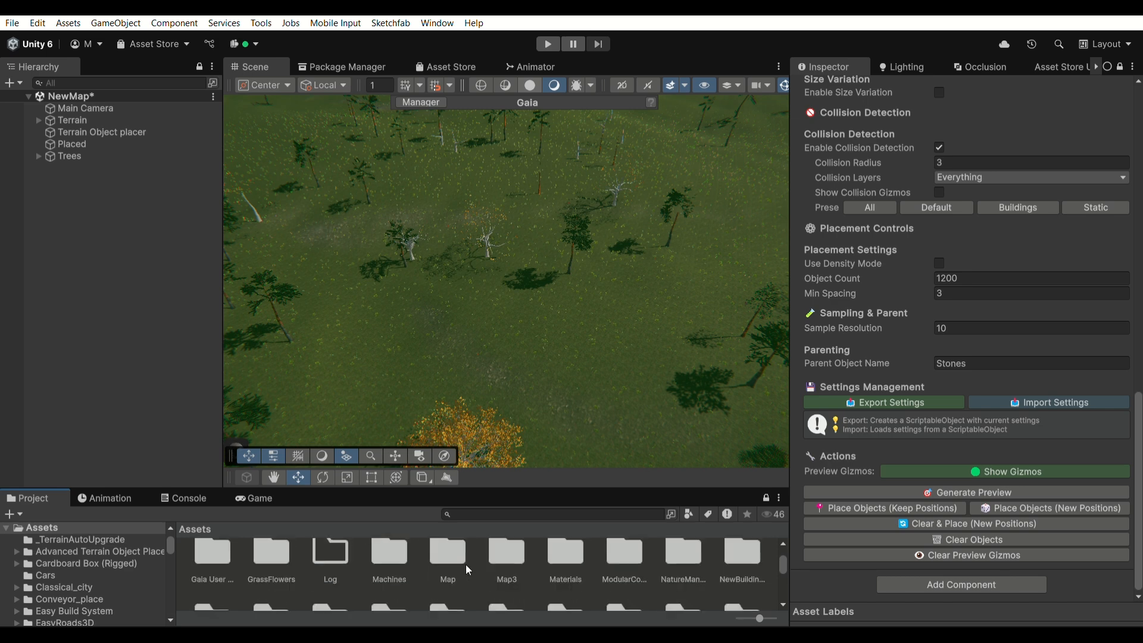
{"action": "left_click", "coordinate": [676, 540]}
{"action": "double_click", "coordinate": [679, 544]}
{"action": "double_click", "coordinate": [259, 570]}
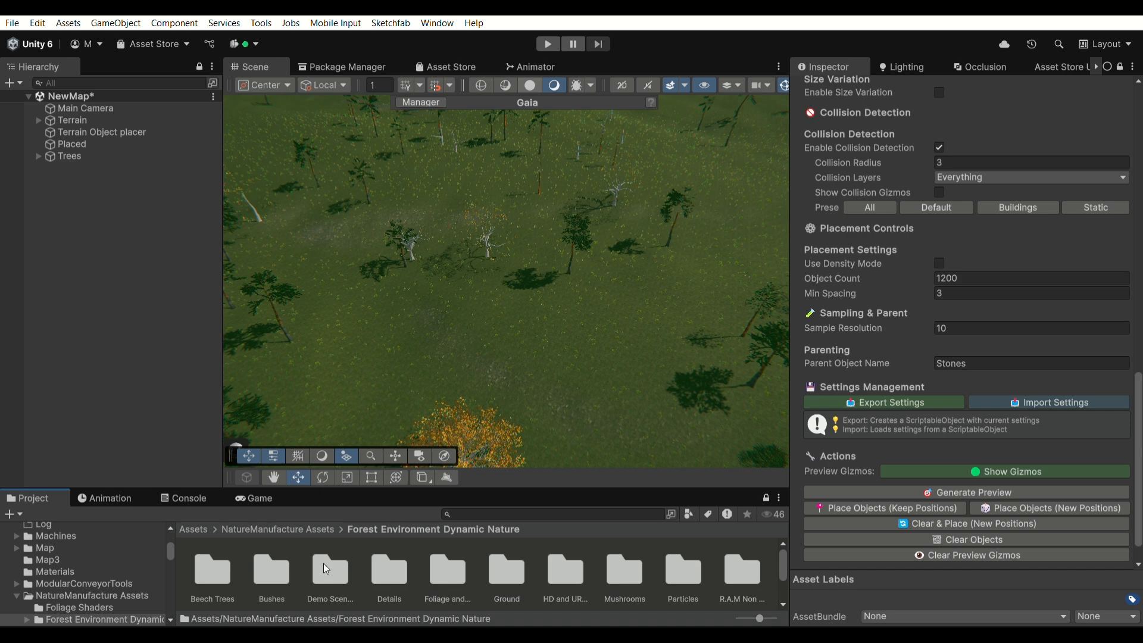
- Open the Prefabs folder inside the Rocks folder of Forest Environment Dynamic Nature
{"action": "double_click", "coordinate": [497, 572]}
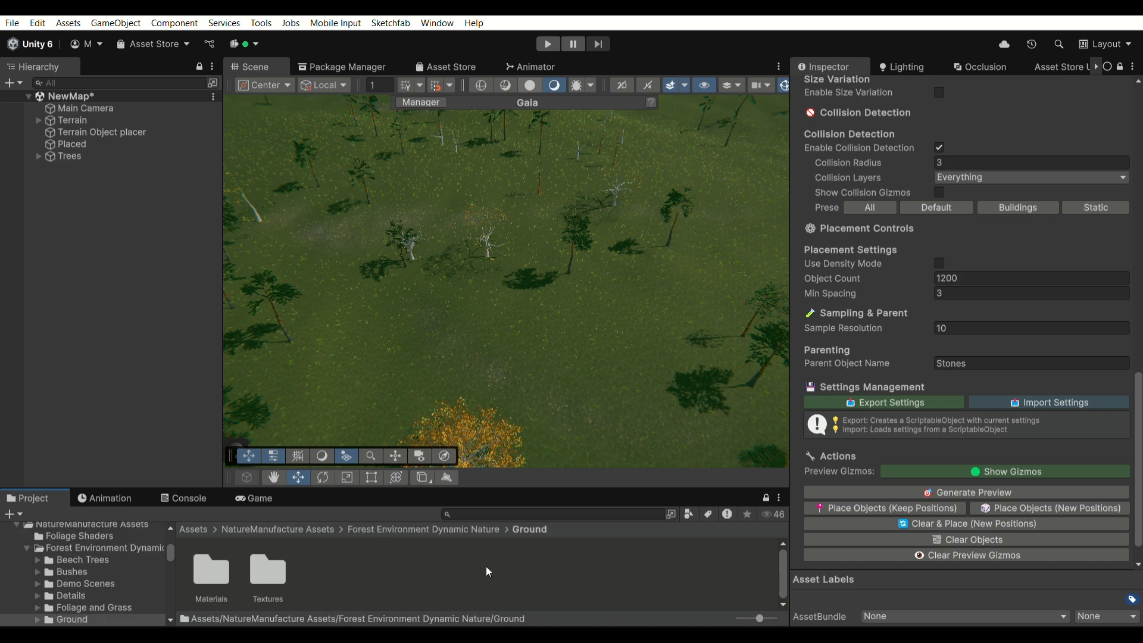
{"action": "left_click", "coordinate": [404, 529]}
{"action": "scroll", "coordinate": [262, 577], "scroll_direction": "down", "scroll_amount": 3}
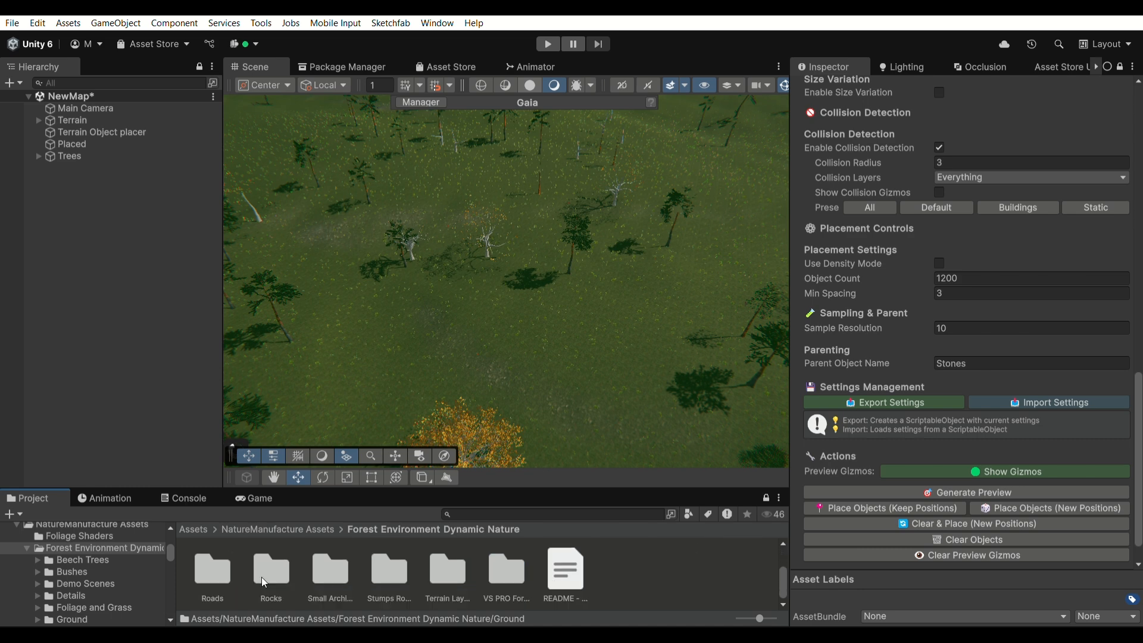
{"action": "left_click", "coordinate": [293, 558]}
{"action": "double_click", "coordinate": [292, 559]}
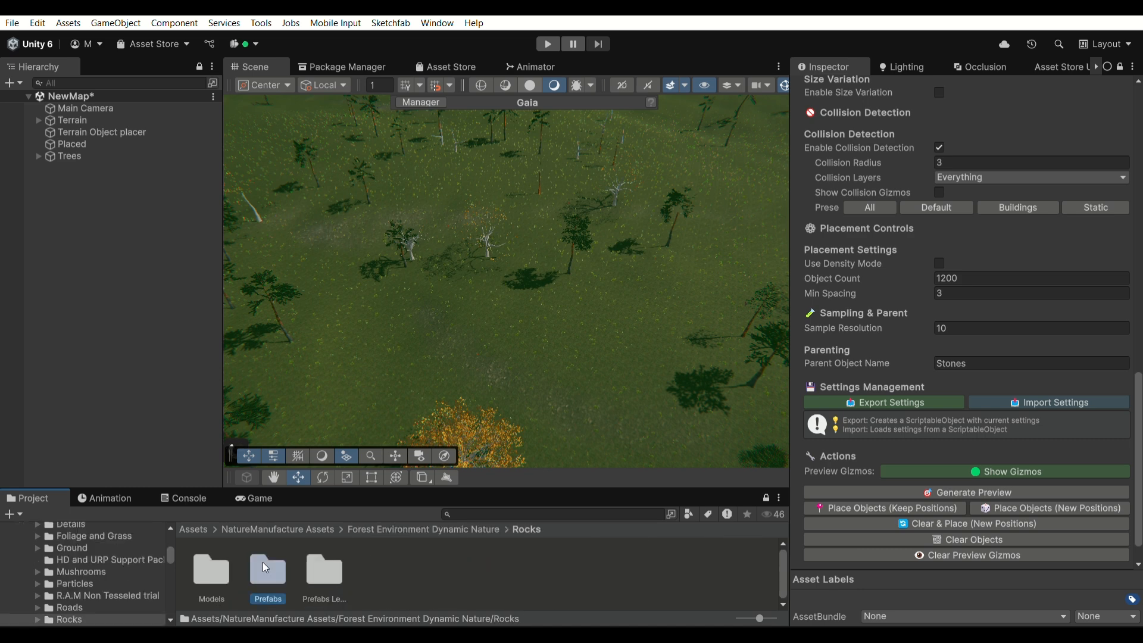
{"action": "double_click", "coordinate": [263, 562]}
- Empty the placer's prefab list by setting its size to 0 and add the selected beech forest stone prefabs
{"action": "left_click", "coordinate": [214, 569]}
{"action": "left_click", "coordinate": [739, 556], "text": "shift"}
{"action": "scroll", "coordinate": [930, 375], "scroll_direction": "up", "scroll_amount": 4}
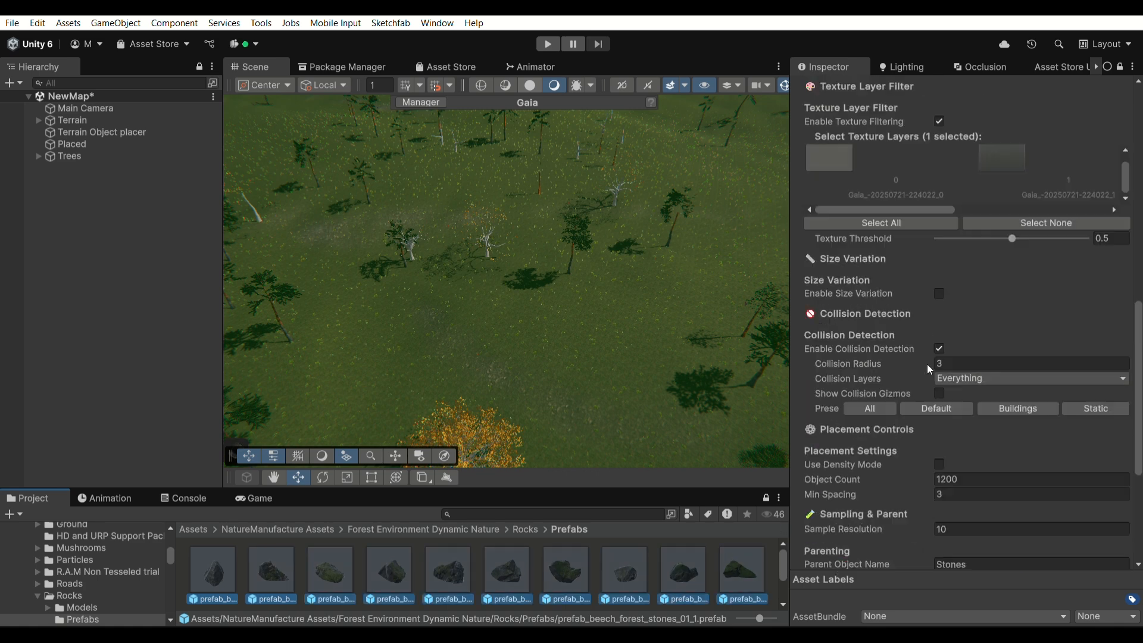
{"action": "scroll", "coordinate": [930, 370], "scroll_direction": "up", "scroll_amount": 8}
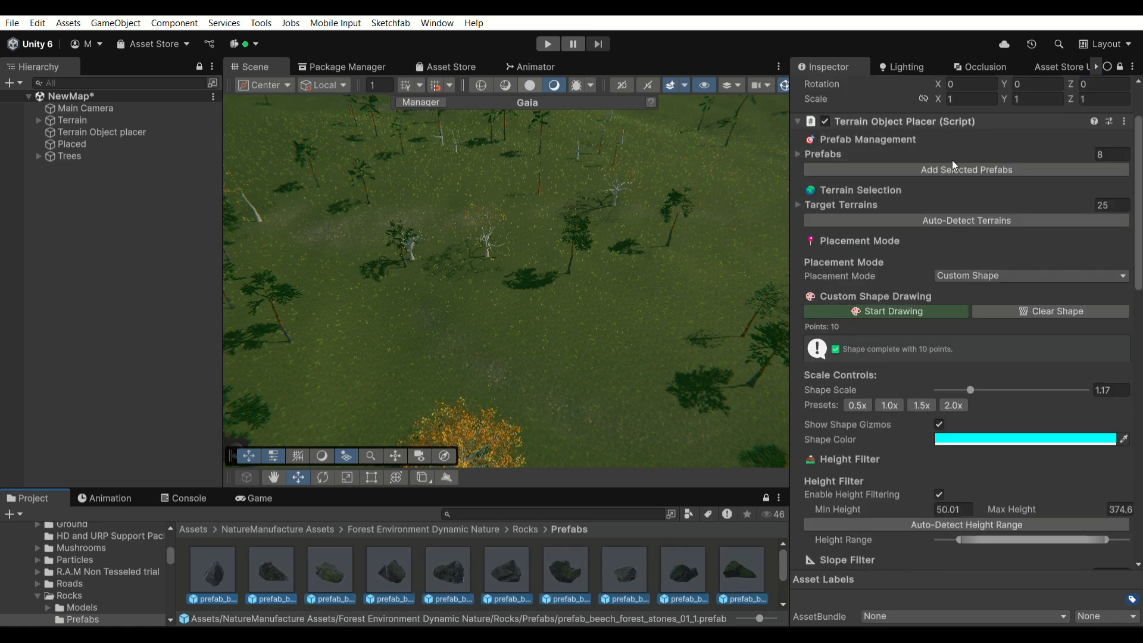
{"action": "left_click", "coordinate": [1119, 152]}
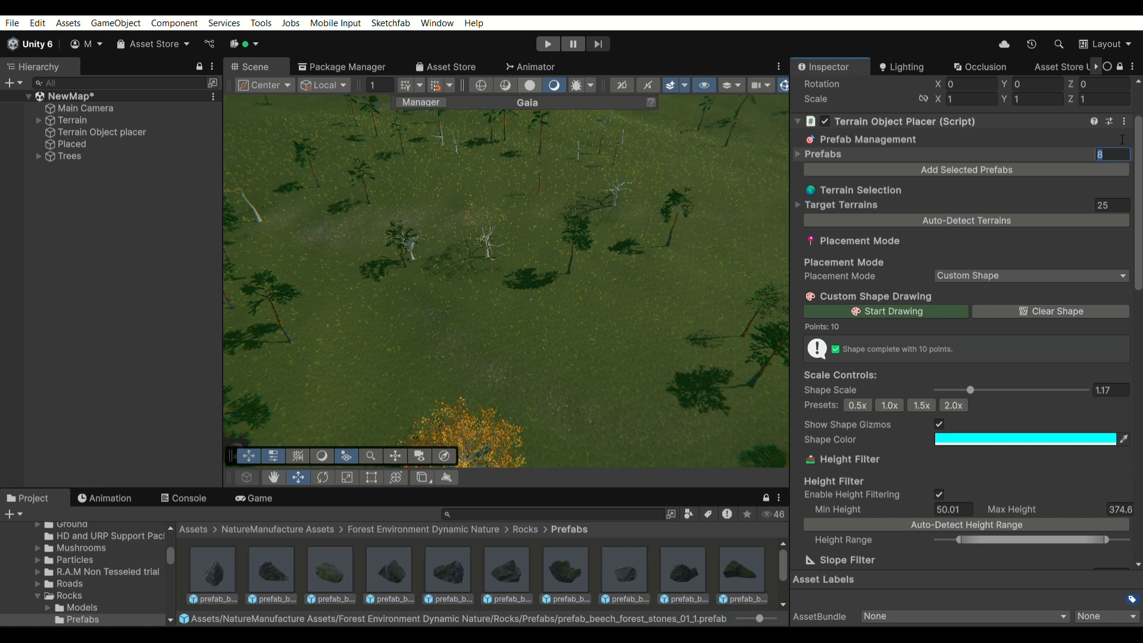
{"action": "type", "text": "0"}
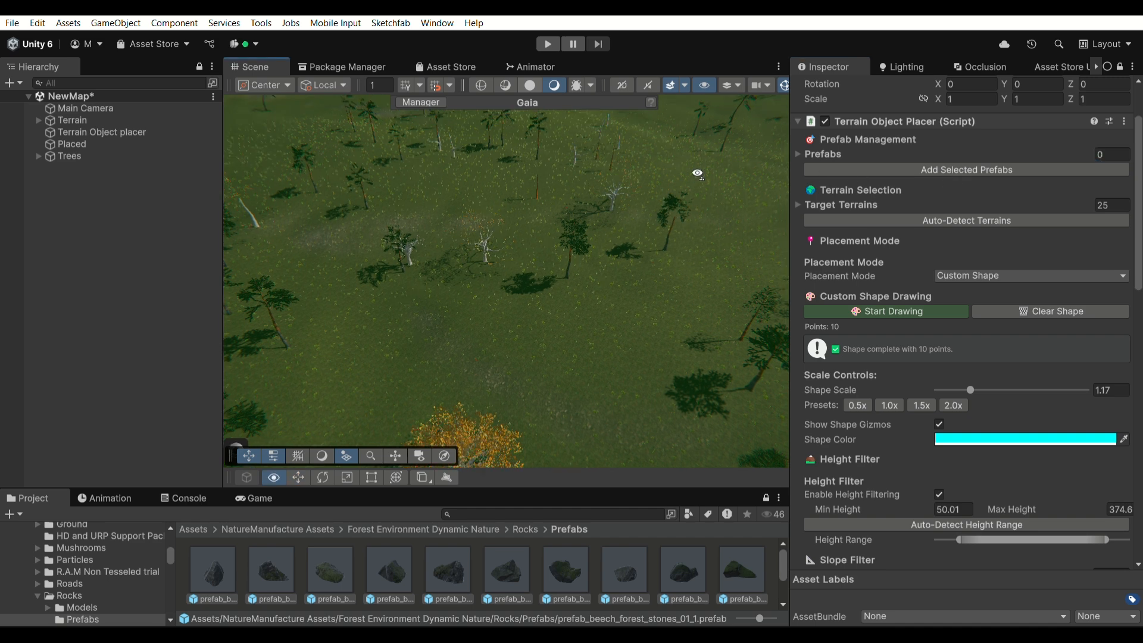
{"action": "left_click", "coordinate": [852, 170]}
- Set the placer's parent object name to Rocks
{"action": "scroll", "coordinate": [894, 356], "scroll_direction": "down", "scroll_amount": 15}
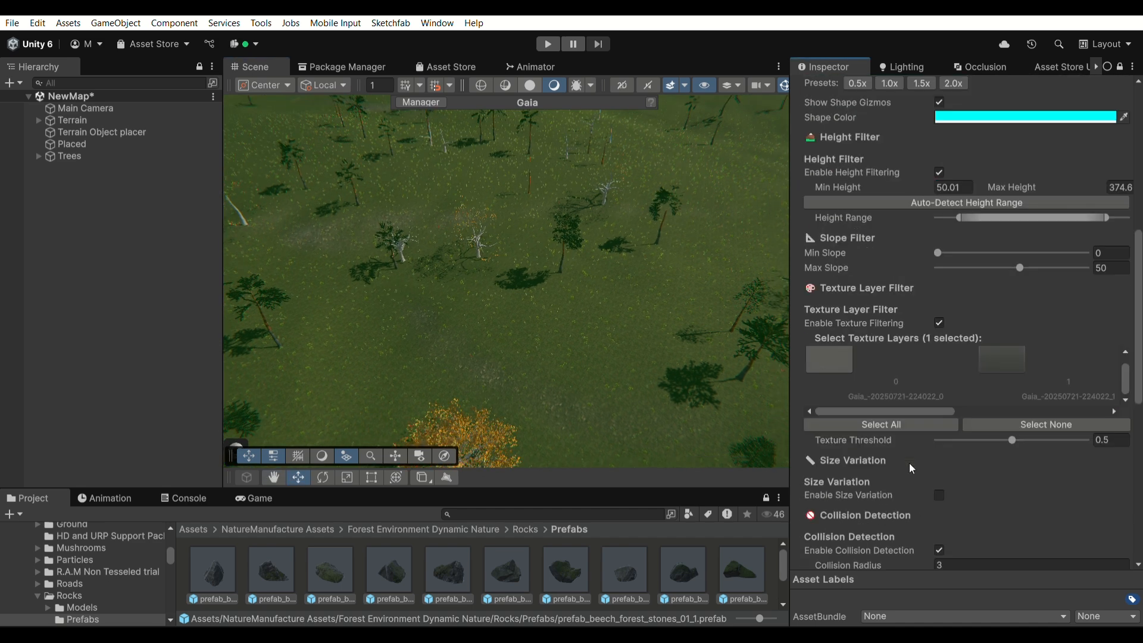
{"action": "left_click", "coordinate": [1022, 517]}
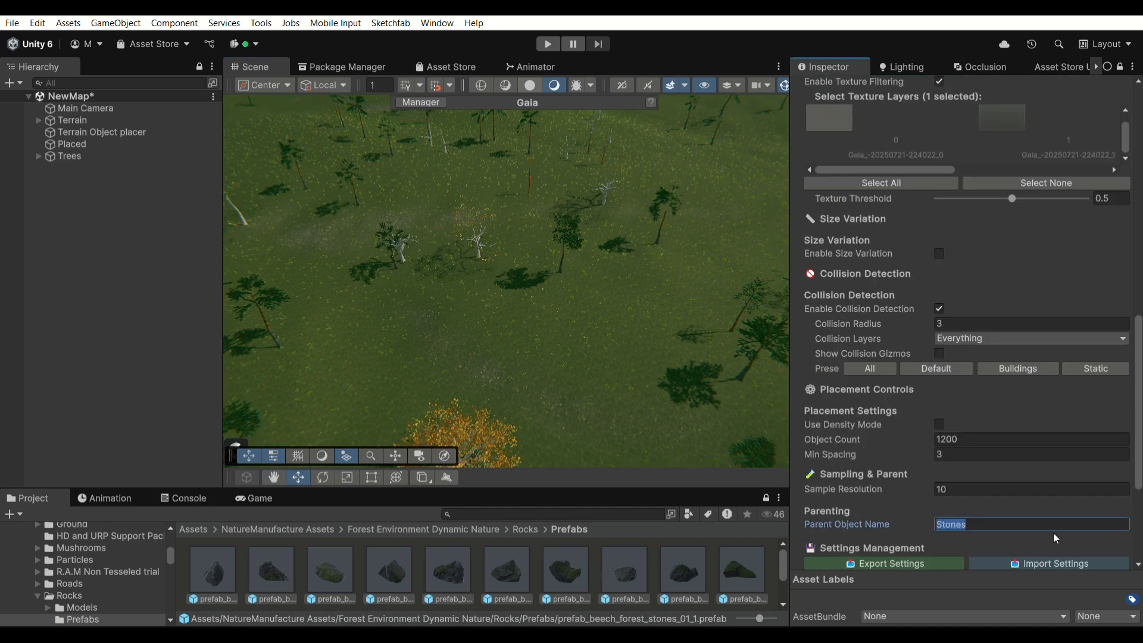
{"action": "type", "text": "Ro"}
{"action": "scroll", "coordinate": [1052, 539], "scroll_direction": "down", "scroll_amount": 5}
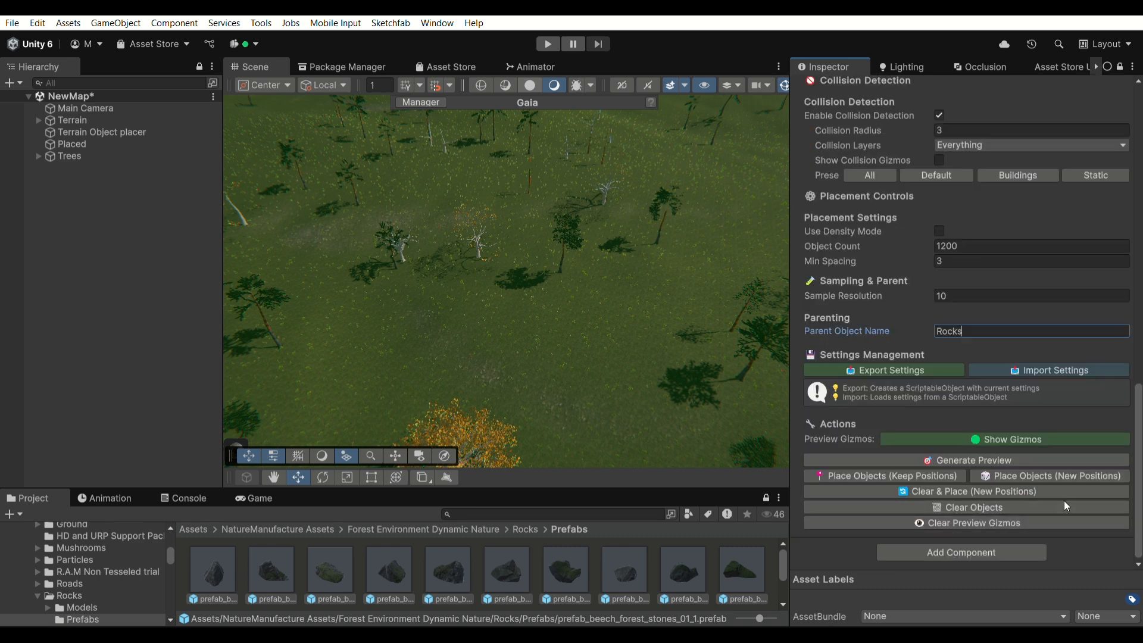
- Place the rock prefabs on the terrain and inspect them up close among the trees
{"action": "left_click", "coordinate": [1042, 460]}
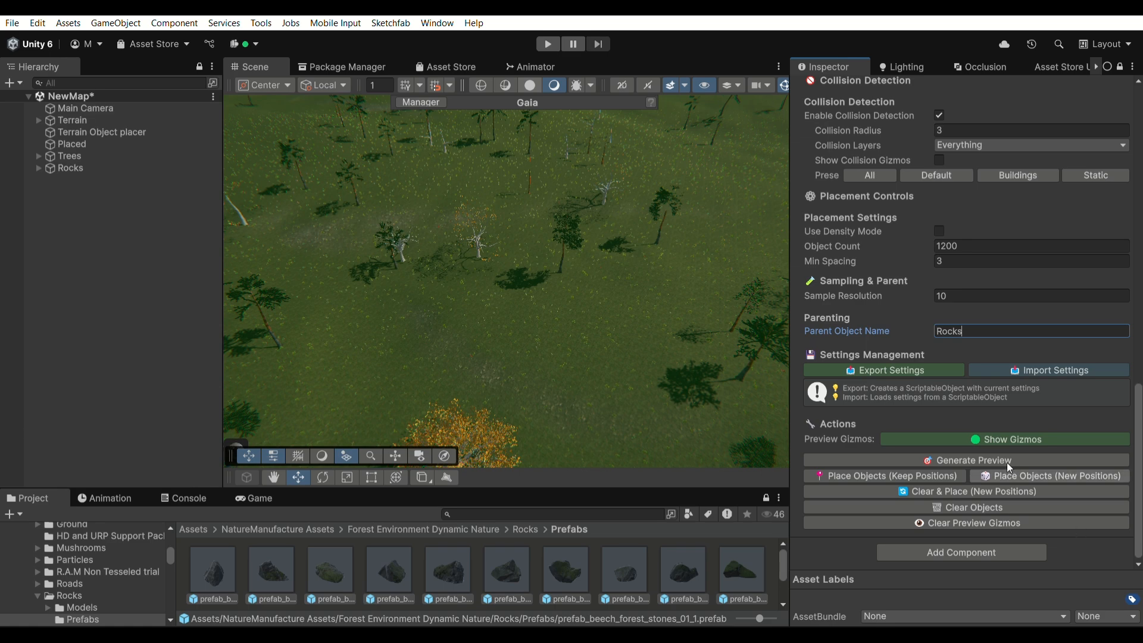
{"action": "right_click_drag", "start_coordinate": [622, 288], "coordinate": [501, 241]}
{"action": "scroll", "coordinate": [914, 449], "scroll_direction": "up", "scroll_amount": 7}
- Enable size variation for the rocks and enter a minimum scale of 10 and a maximum scale of 12
{"action": "scroll", "coordinate": [917, 449], "scroll_direction": "up", "scroll_amount": 10}
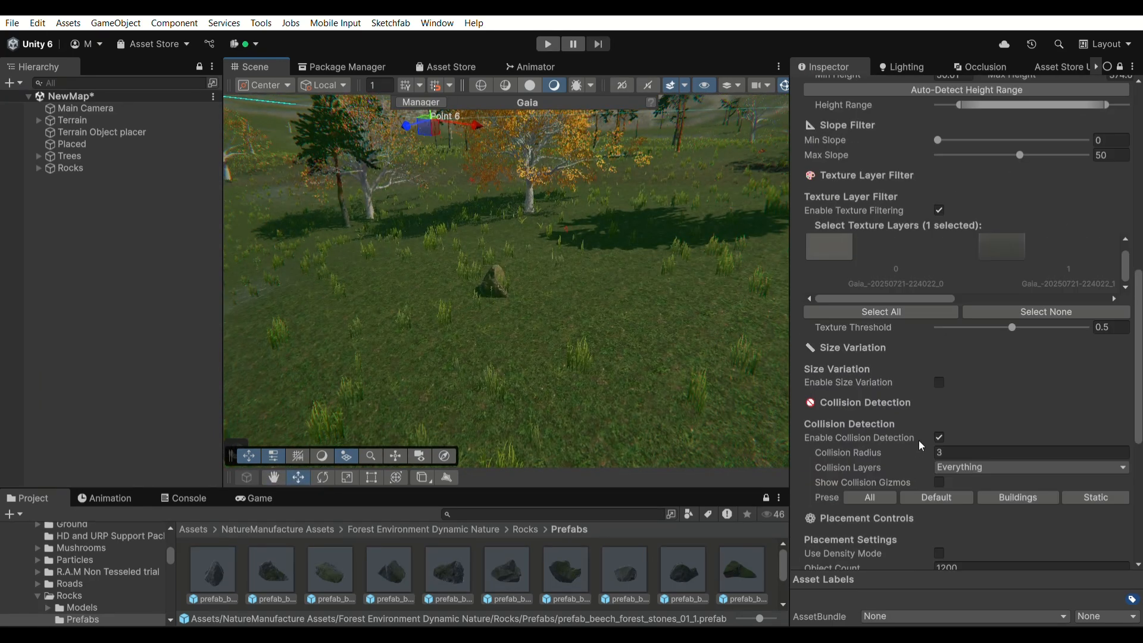
{"action": "scroll", "coordinate": [957, 350], "scroll_direction": "down", "scroll_amount": 4}
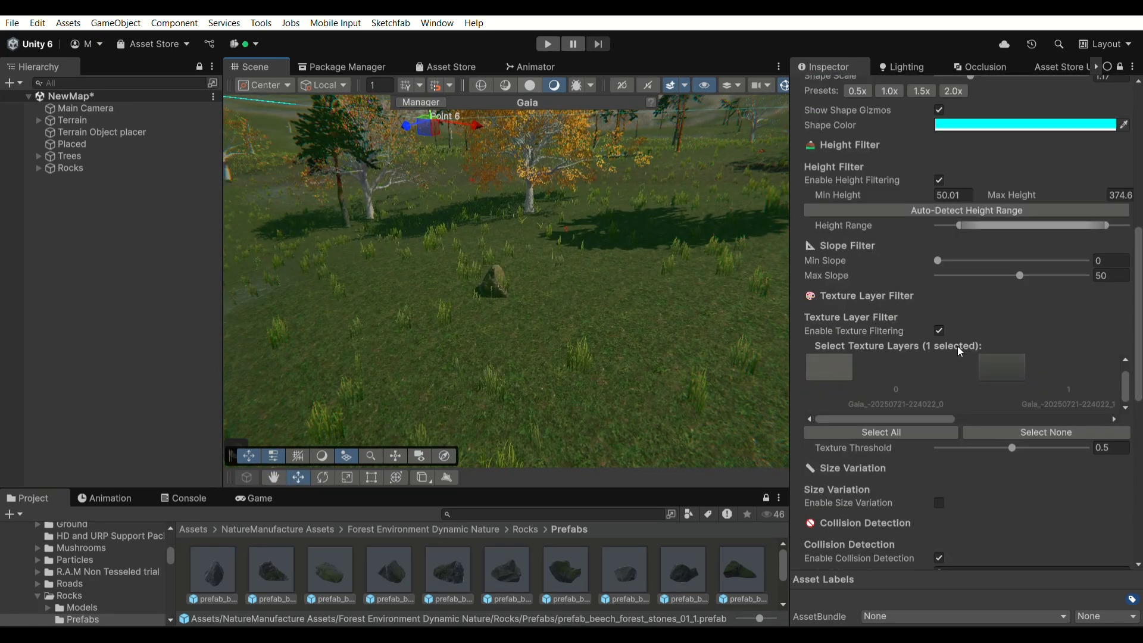
{"action": "left_click", "coordinate": [939, 503]}
{"action": "scroll", "coordinate": [944, 494], "scroll_direction": "down", "scroll_amount": 4}
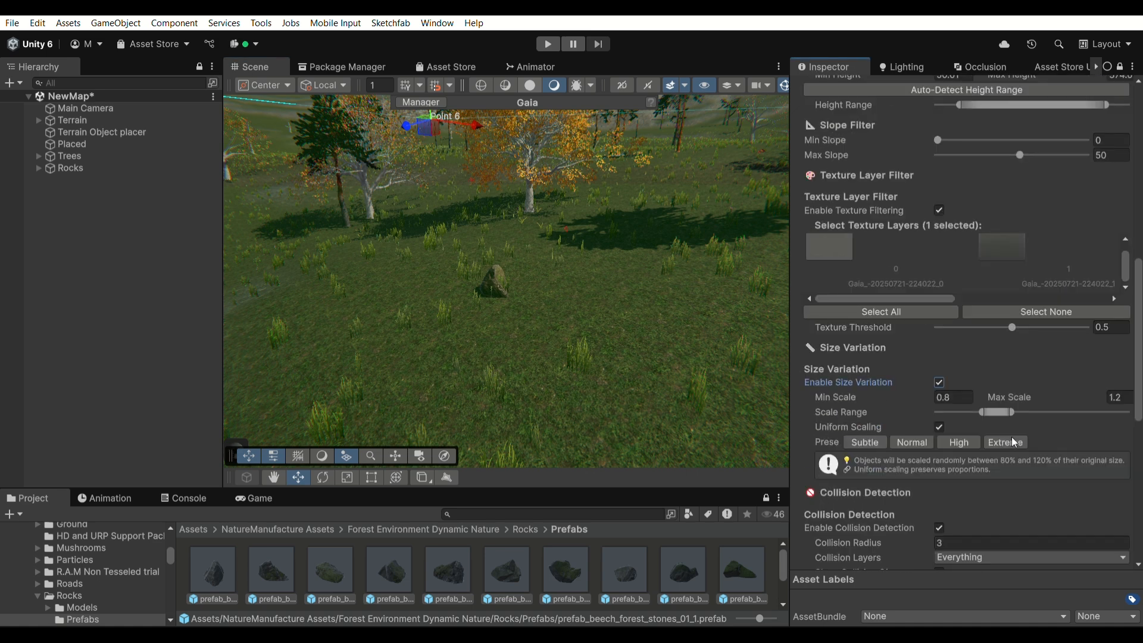
{"action": "left_click", "coordinate": [965, 396]}
{"action": "type", "text": "10"}
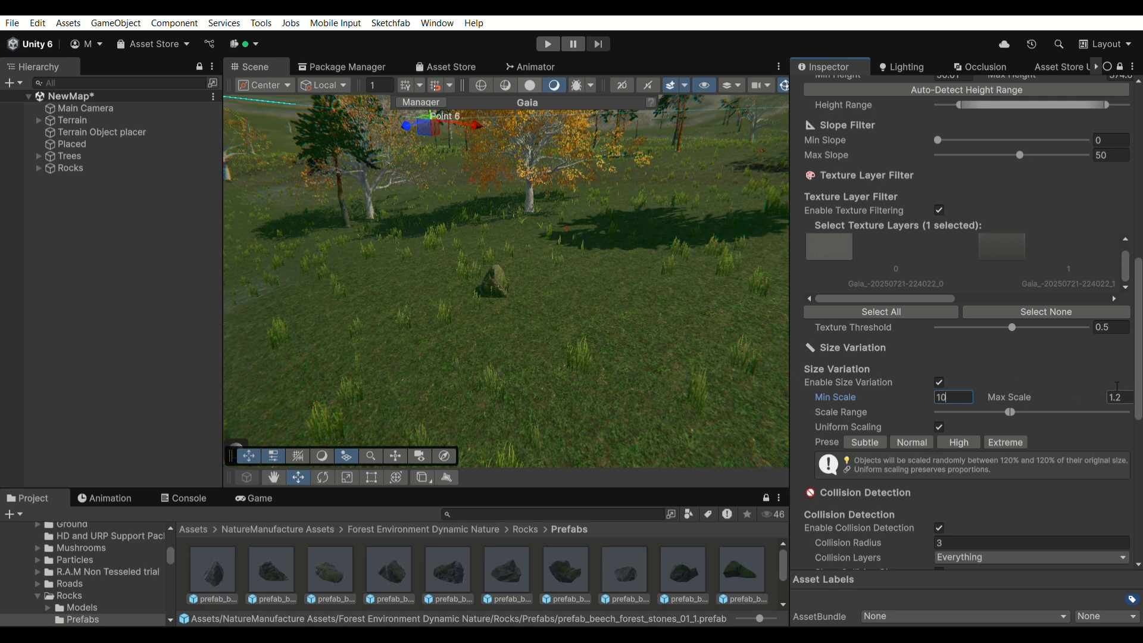
{"action": "key", "text": "Tab"}
{"action": "type", "text": "12"}
- Re-enter the rocks' scale range, with 10 as the minimum and 12 as the maximum
{"action": "left_click", "coordinate": [966, 396]}
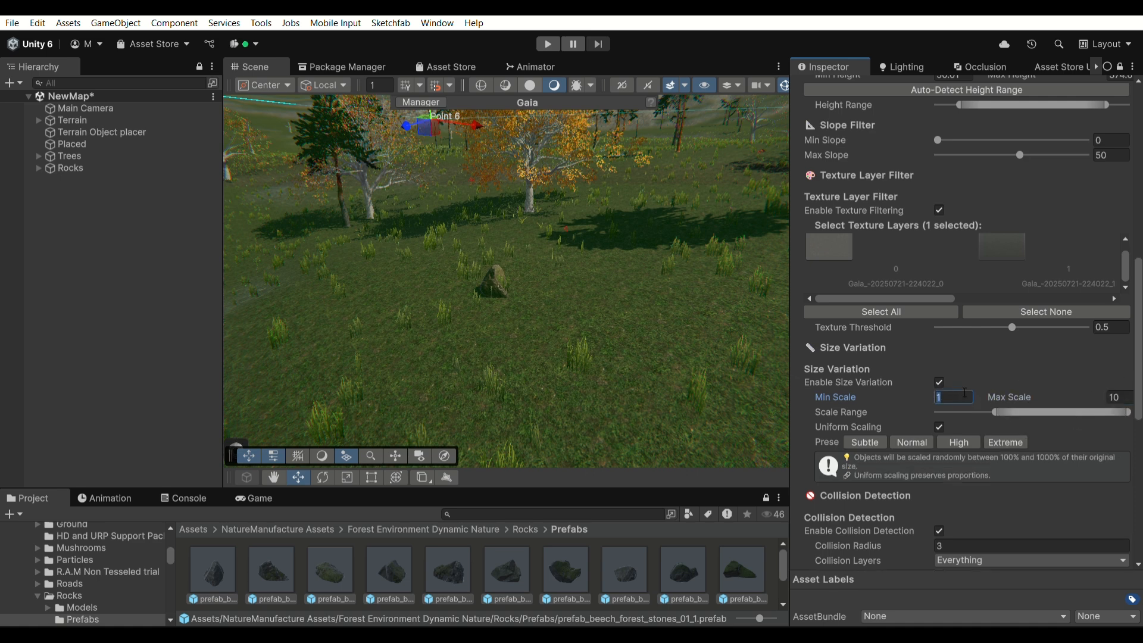
{"action": "type", "text": "0"}
{"action": "key", "text": "Tab"}
{"action": "left_click", "coordinate": [1122, 390]}
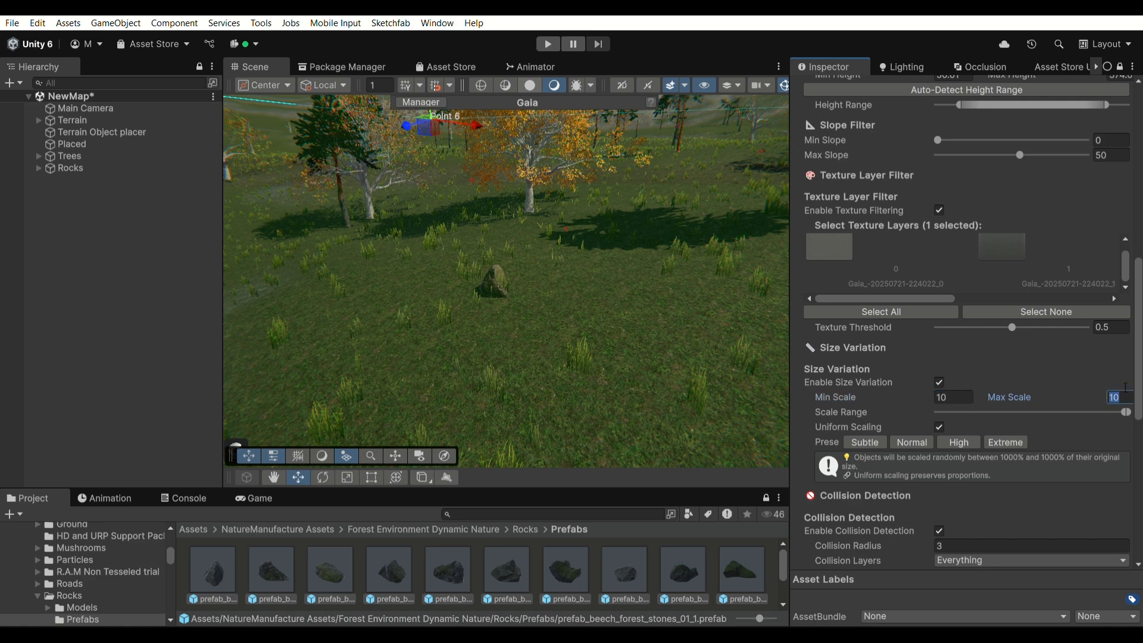
{"action": "type", "text": "12"}
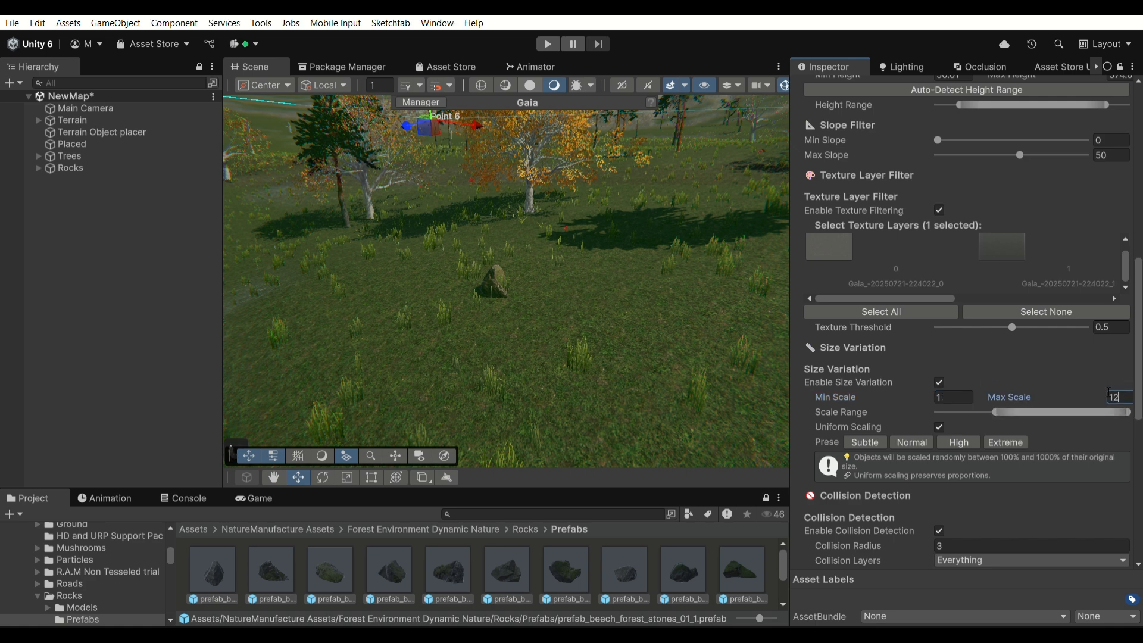
{"action": "left_click", "coordinate": [953, 397]}
{"action": "type", "text": "0"}
- Place another batch of rocks with size variation applied and inspect their distribution across the terrain
{"action": "scroll", "coordinate": [1086, 384], "scroll_direction": "down", "scroll_amount": 10}
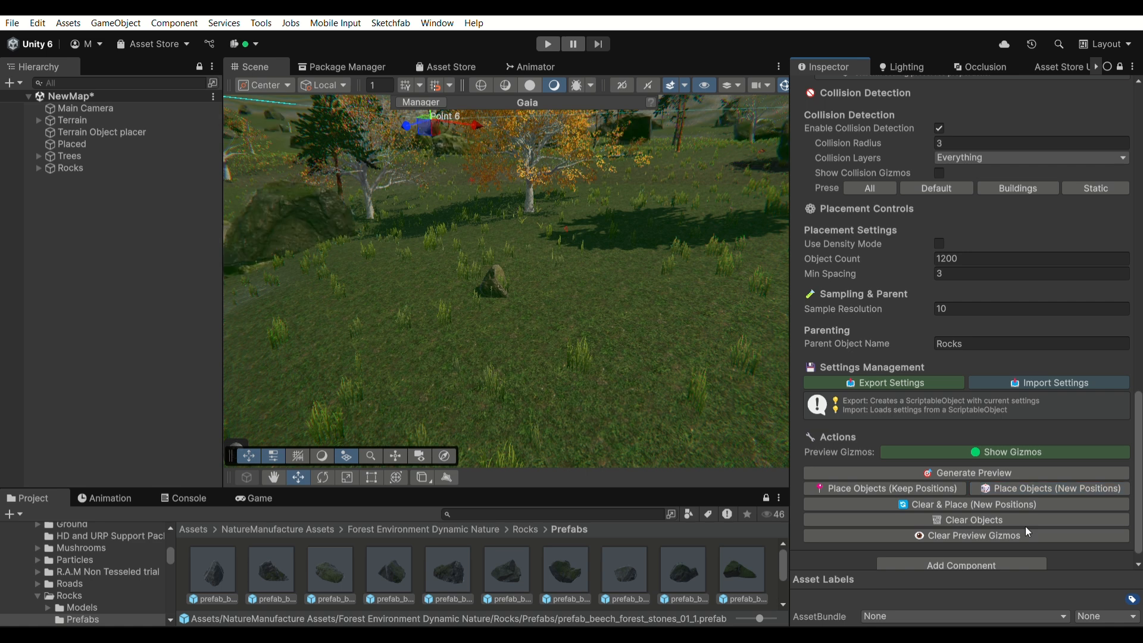
{"action": "right_click_drag", "start_coordinate": [586, 318], "coordinate": [456, 289]}
{"action": "key", "text": "w"}
{"action": "key", "text": "w"}
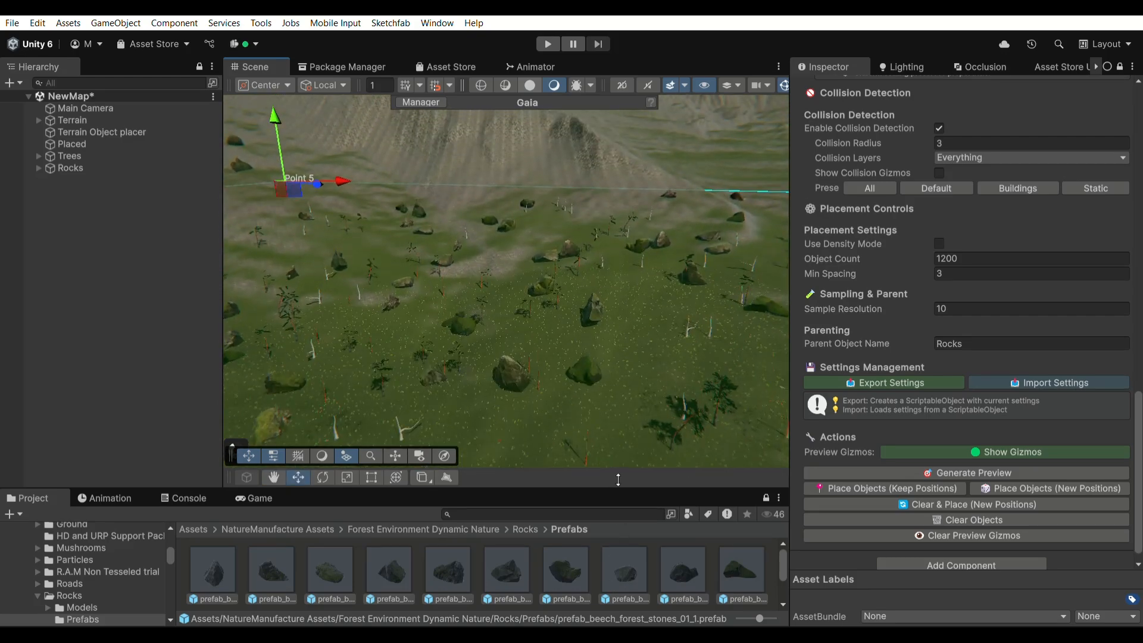
{"action": "right_click_drag", "start_coordinate": [385, 312], "coordinate": [878, 380]}
{"action": "key", "text": "w"}
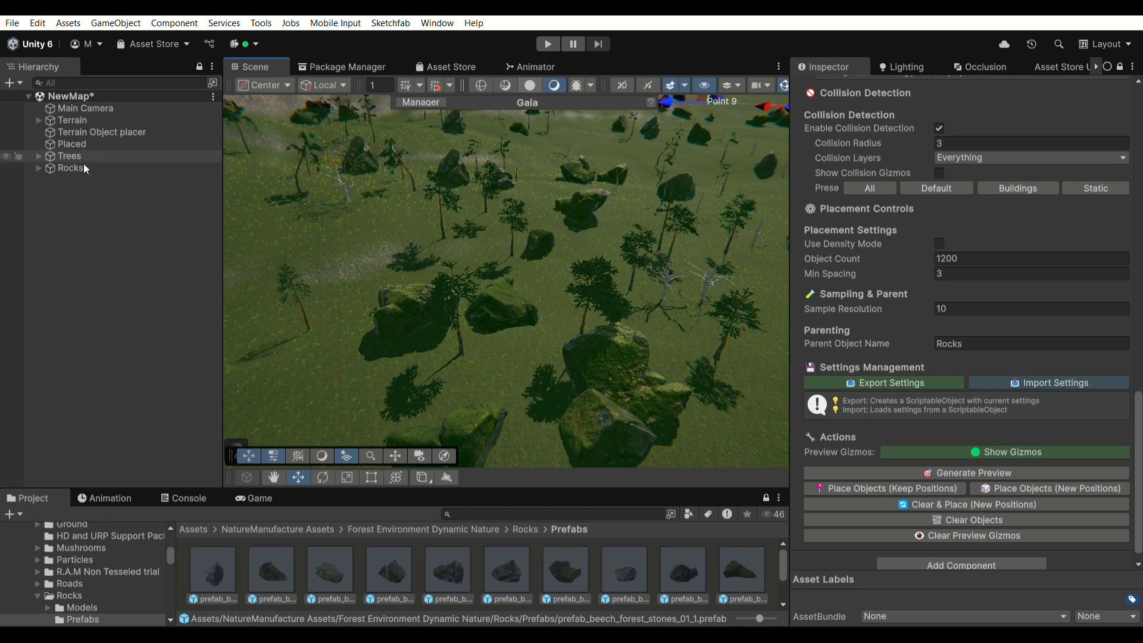
- Create an empty scene object named Brush
{"action": "left_click", "coordinate": [85, 196]}
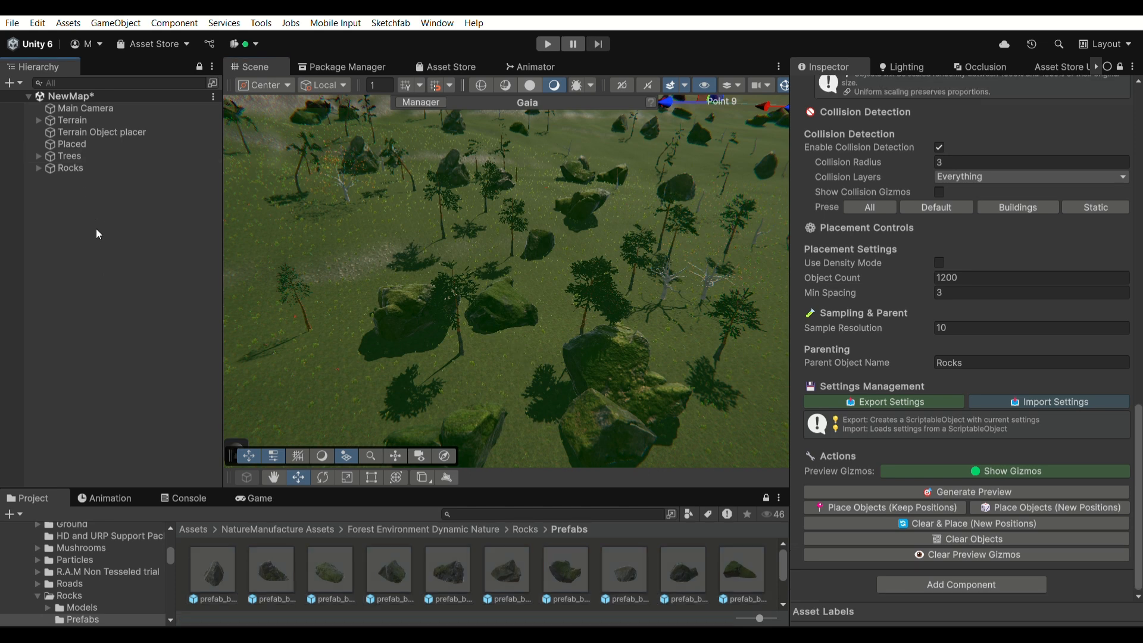
{"action": "key", "text": "ctrl+shift+n"}
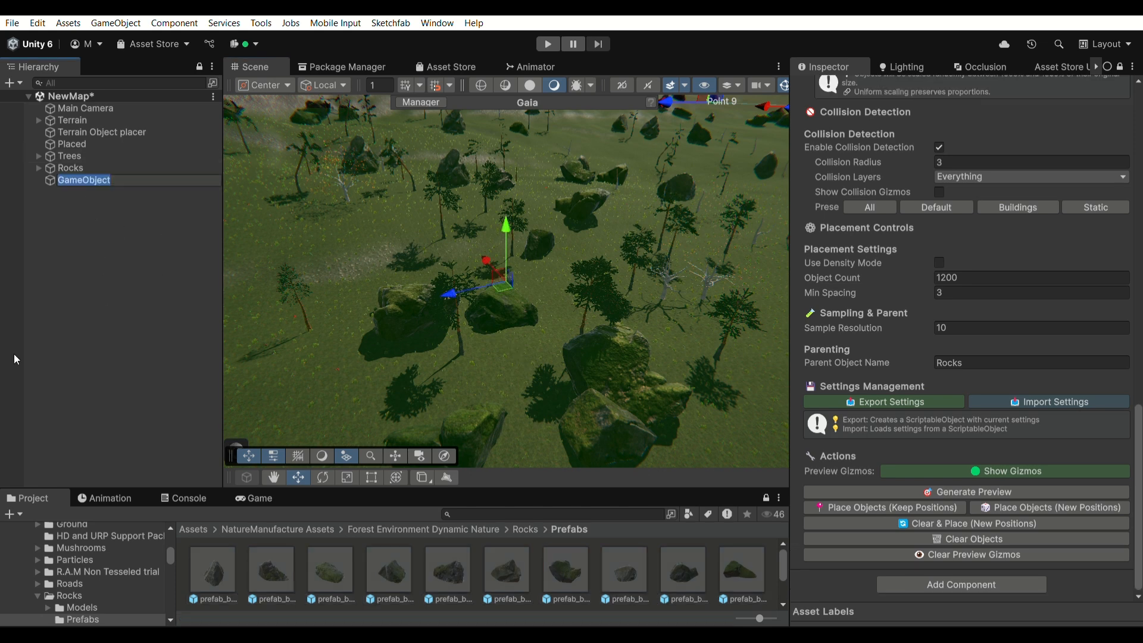
{"action": "type", "text": "Brush"}
{"action": "key", "text": "Return"}
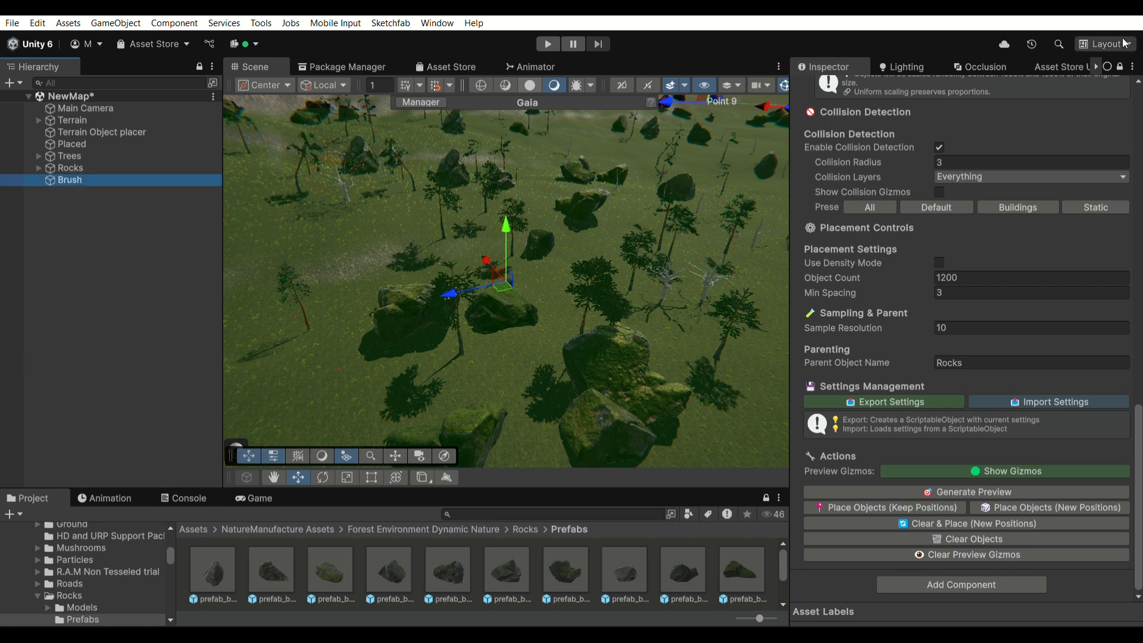
- Add the Object Brush Painter script to the Brush object, activate its brush tool, and review its settings
{"action": "left_click", "coordinate": [1120, 67]}
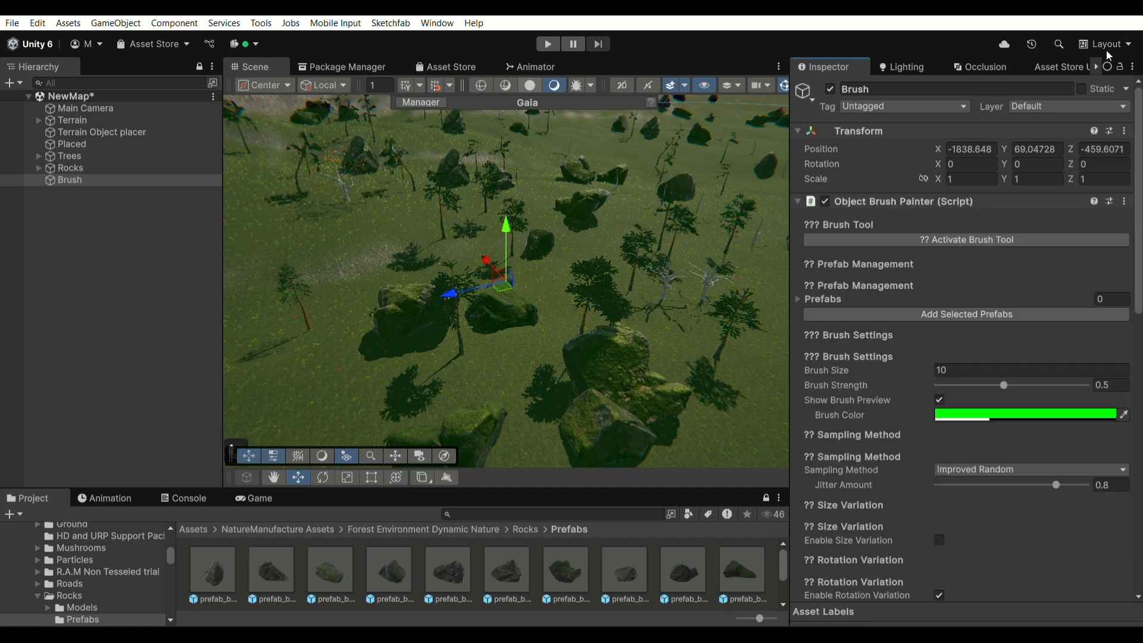
{"action": "left_click", "coordinate": [955, 239]}
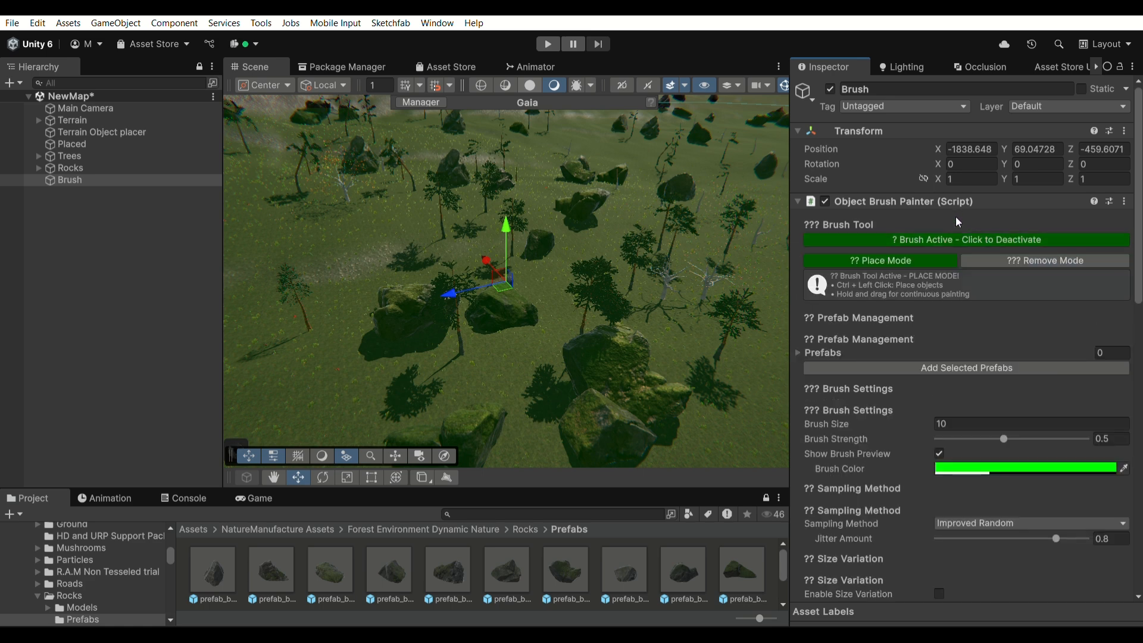
{"action": "right_click_drag", "start_coordinate": [638, 332], "coordinate": [483, 179]}
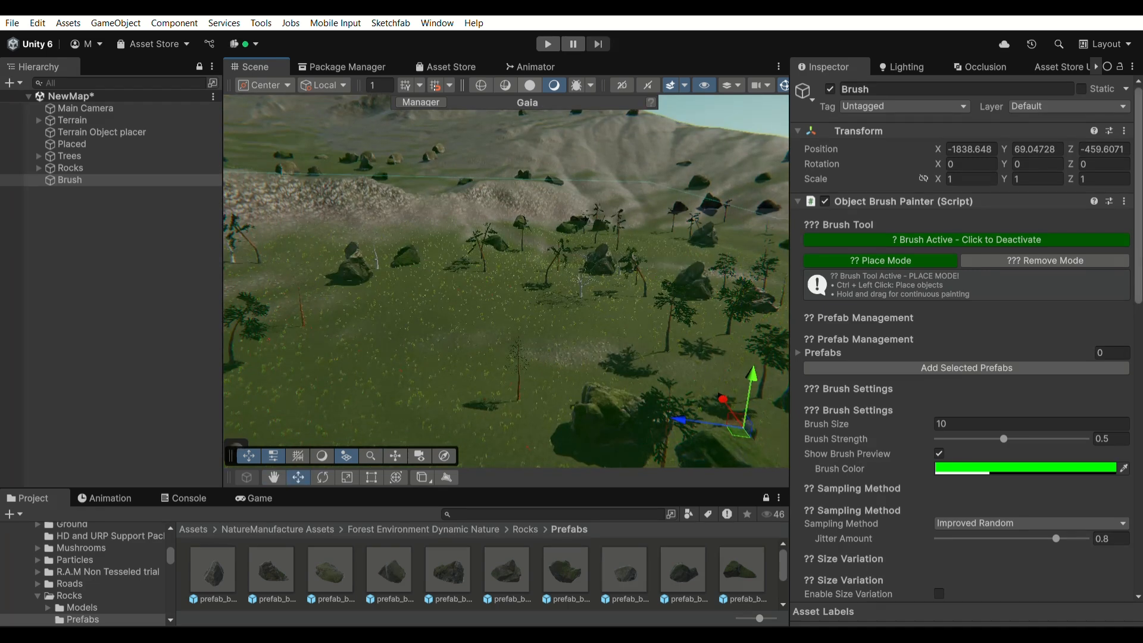
{"action": "scroll", "coordinate": [1063, 370], "scroll_direction": "down", "scroll_amount": 15}
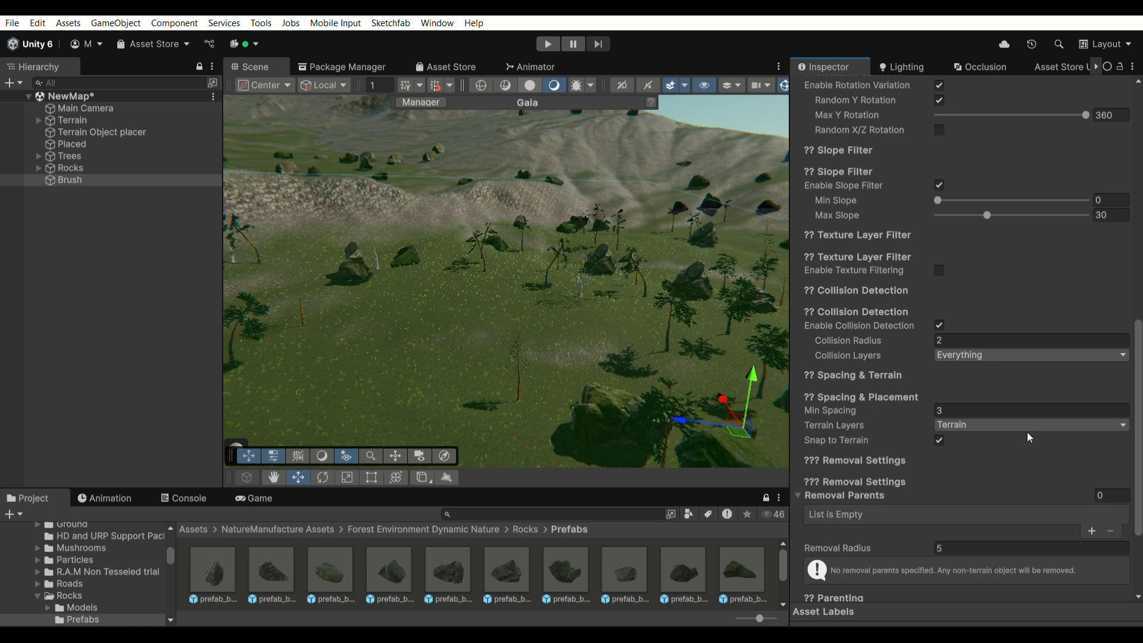
- Switch the Object Brush Painter to Remove Mode
{"action": "mouse_move", "coordinate": [478, 253]}
{"action": "right_mouse_down"}
{"action": "mouse_move", "coordinate": [492, 234]}
{"action": "mouse_move", "coordinate": [542, 268]}
{"action": "right_mouse_up"}
{"action": "mouse_move", "coordinate": [699, 345]}
{"action": "right_mouse_down"}
{"action": "mouse_move", "coordinate": [716, 404]}
{"action": "mouse_move", "coordinate": [514, 422]}
{"action": "mouse_move", "coordinate": [489, 306]}
{"action": "right_mouse_up"}
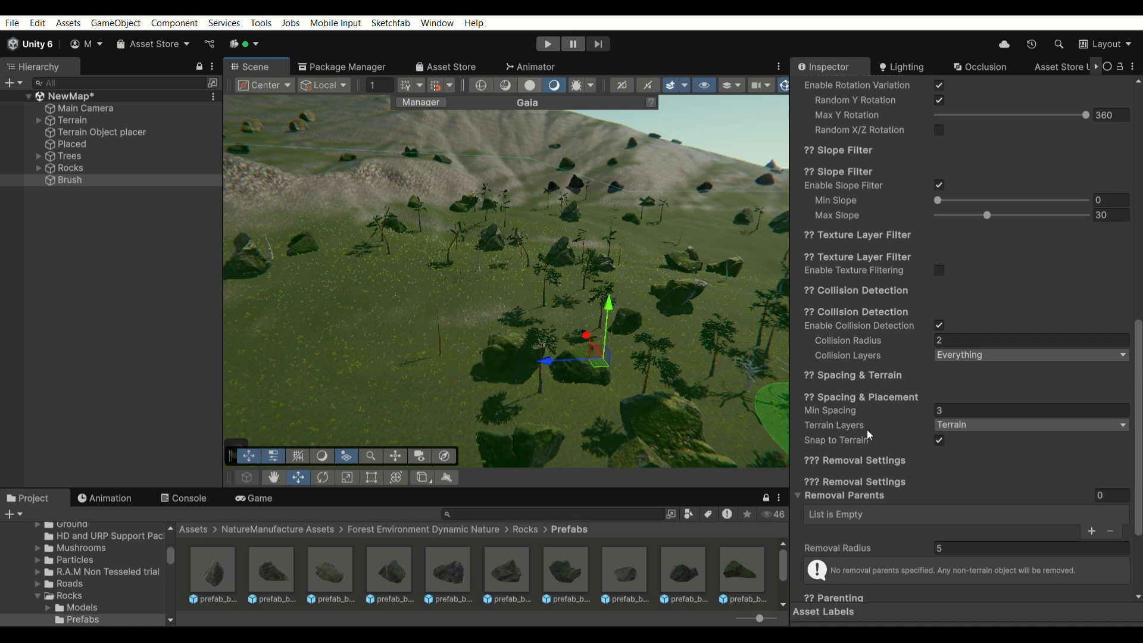
{"action": "mouse_move", "coordinate": [512, 242]}
{"action": "right_mouse_down"}
{"action": "mouse_move", "coordinate": [396, 261]}
{"action": "mouse_move", "coordinate": [482, 238]}
{"action": "right_mouse_up"}
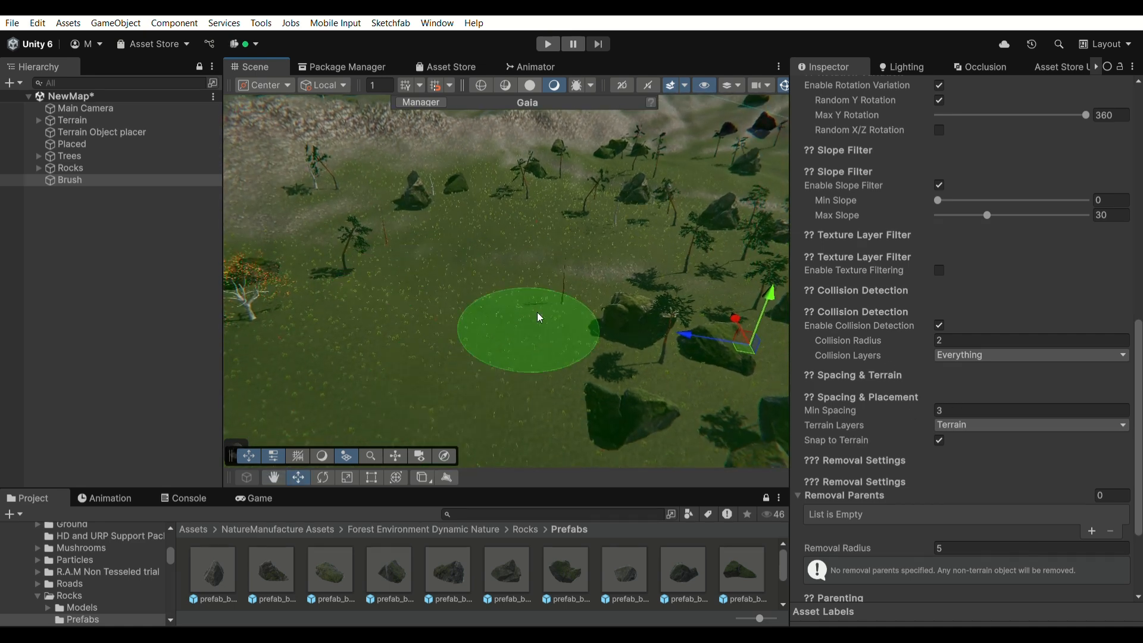
{"action": "scroll", "coordinate": [1016, 369], "scroll_direction": "up", "scroll_amount": 15}
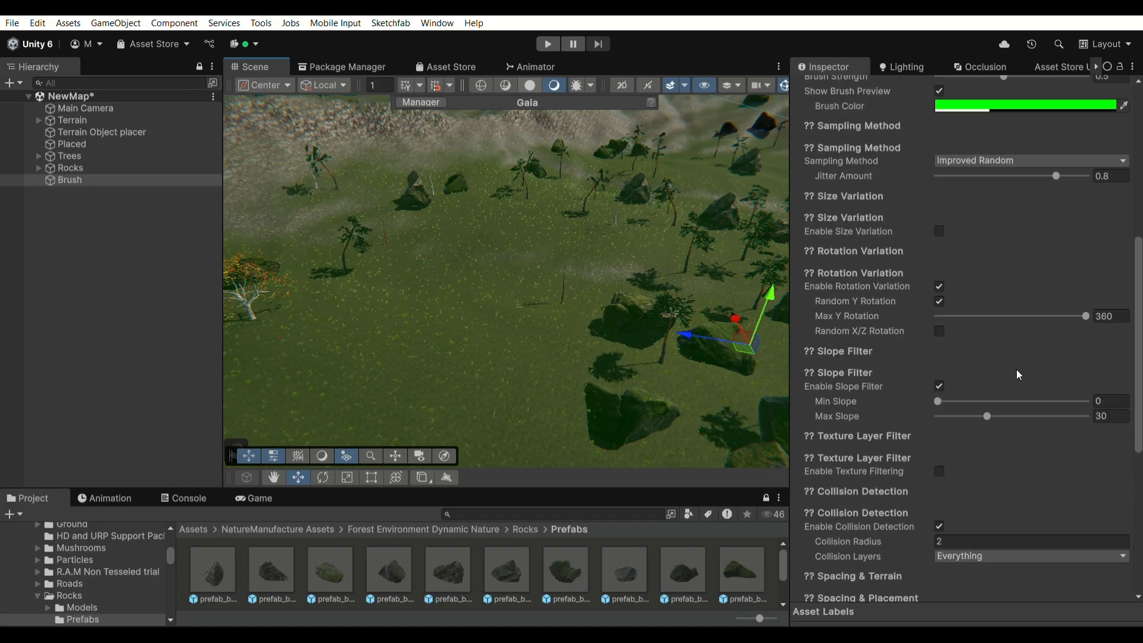
{"action": "left_click", "coordinate": [1008, 262]}
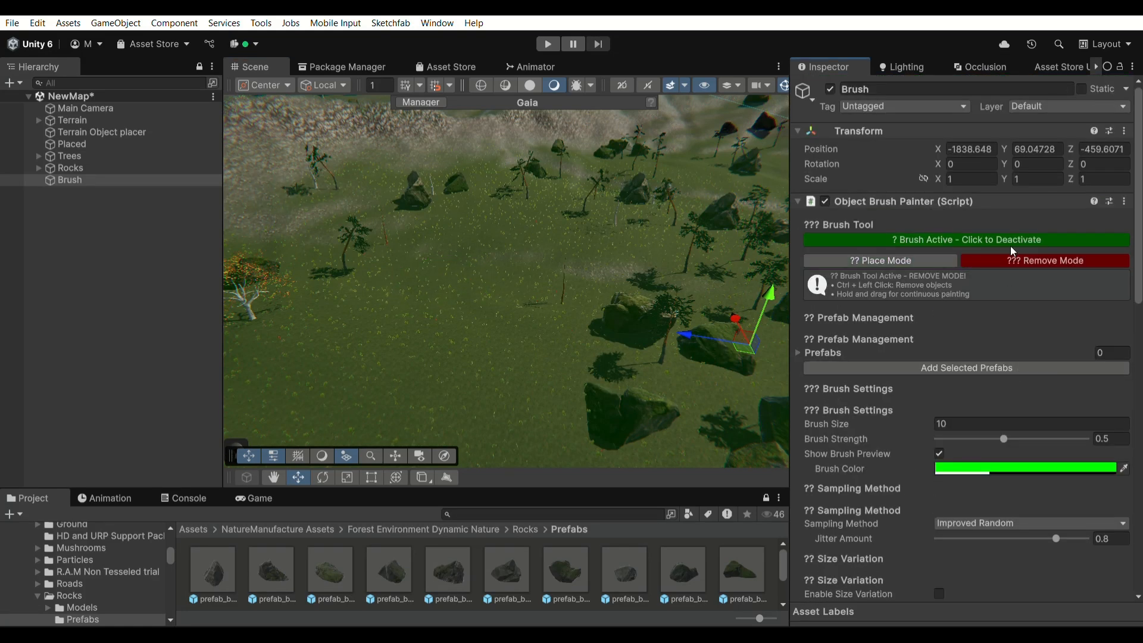
- Sweep the removal brush over the placed rocks and trees in two areas of the terrain
{"action": "right_click_drag", "start_coordinate": [536, 344], "coordinate": [811, 400]}
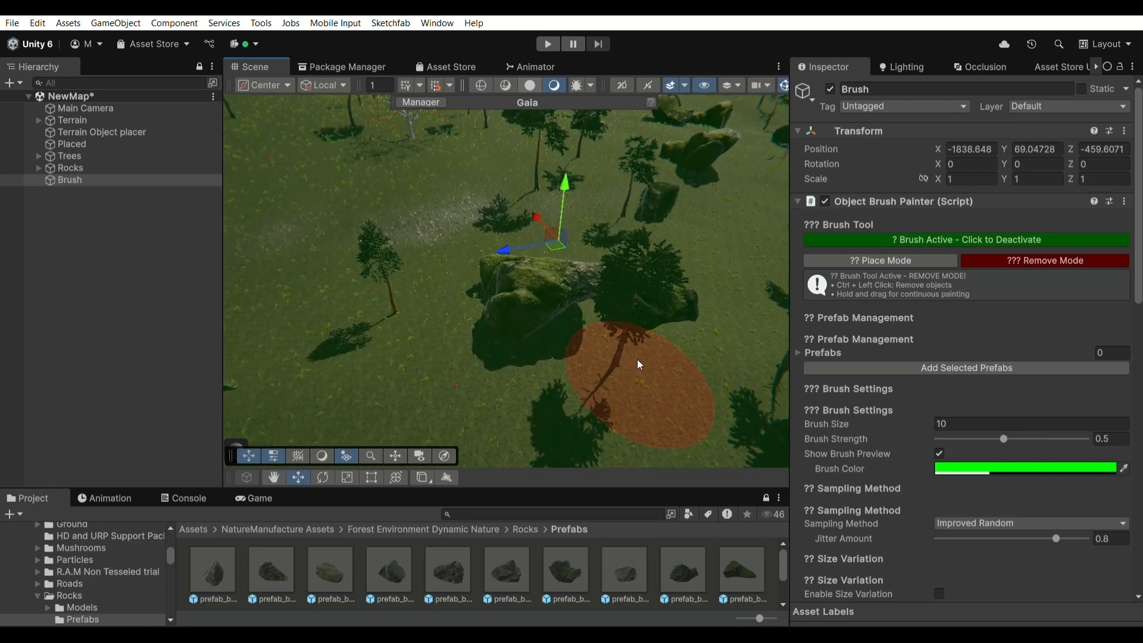
{"action": "mouse_move", "coordinate": [605, 362]}
{"action": "left_mouse_down", "text": "ctrl"}
{"action": "mouse_move", "coordinate": [629, 340]}
{"action": "mouse_move", "coordinate": [492, 274]}
{"action": "mouse_move", "coordinate": [510, 279]}
{"action": "mouse_move", "coordinate": [652, 203]}
{"action": "mouse_move", "coordinate": [551, 153]}
{"action": "left_mouse_up", "text": "ctrl"}
{"action": "mouse_move", "coordinate": [609, 246]}
{"action": "right_mouse_down"}
{"action": "mouse_move", "coordinate": [816, 242]}
{"action": "mouse_move", "coordinate": [675, 347]}
{"action": "mouse_move", "coordinate": [672, 379]}
{"action": "right_mouse_up"}
{"action": "mouse_move", "coordinate": [655, 378]}
{"action": "left_mouse_down", "text": "ctrl"}
{"action": "mouse_move", "coordinate": [606, 326]}
{"action": "mouse_move", "coordinate": [520, 402]}
{"action": "left_mouse_up", "text": "ctrl"}
{"action": "mouse_move", "coordinate": [670, 308]}
{"action": "right_mouse_down"}
{"action": "mouse_move", "coordinate": [758, 248]}
{"action": "mouse_move", "coordinate": [714, 256]}
{"action": "mouse_move", "coordinate": [633, 235]}
{"action": "mouse_move", "coordinate": [639, 183]}
{"action": "right_mouse_up"}
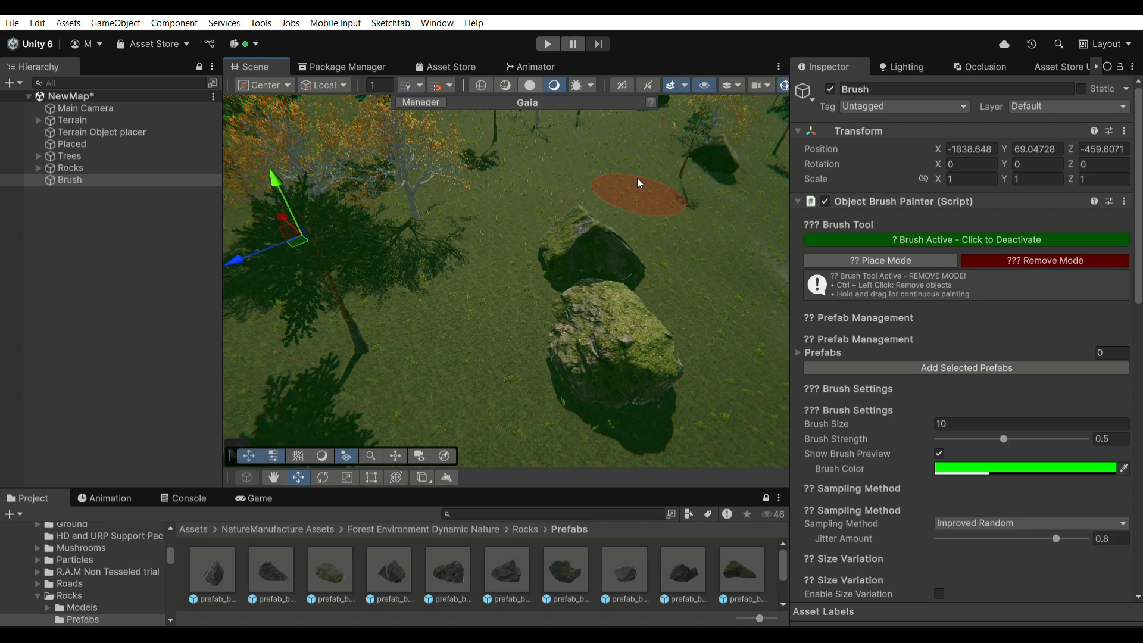
- Add the Rocks object as a removal parent in the brush's removal settings
{"action": "scroll", "coordinate": [1088, 459], "scroll_direction": "down", "scroll_amount": 10}
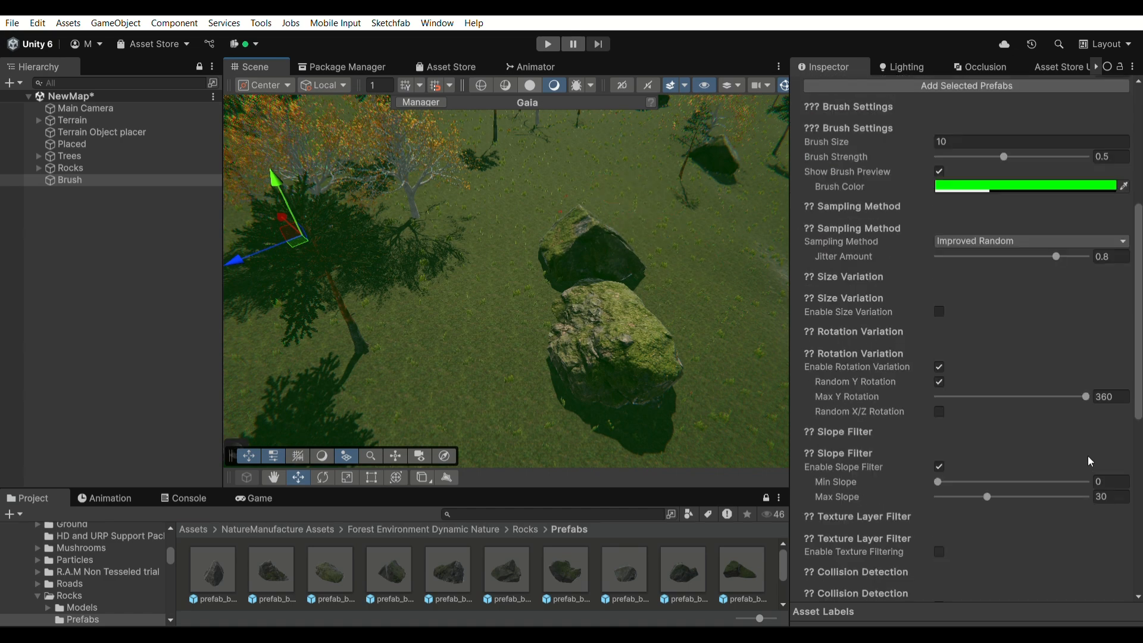
{"action": "scroll", "coordinate": [1088, 456], "scroll_direction": "down", "scroll_amount": 2}
{"action": "scroll", "coordinate": [1087, 456], "scroll_direction": "up", "scroll_amount": 10}
{"action": "scroll", "coordinate": [1087, 417], "scroll_direction": "down", "scroll_amount": 3}
{"action": "scroll", "coordinate": [1064, 393], "scroll_direction": "down", "scroll_amount": 6}
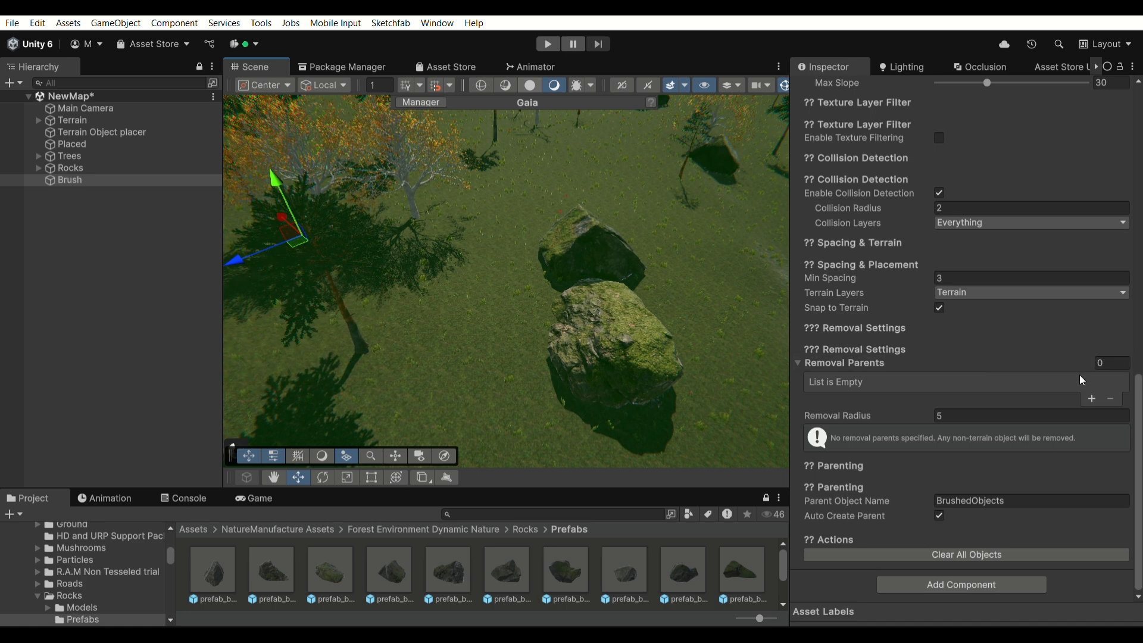
{"action": "left_click", "coordinate": [1092, 390]}
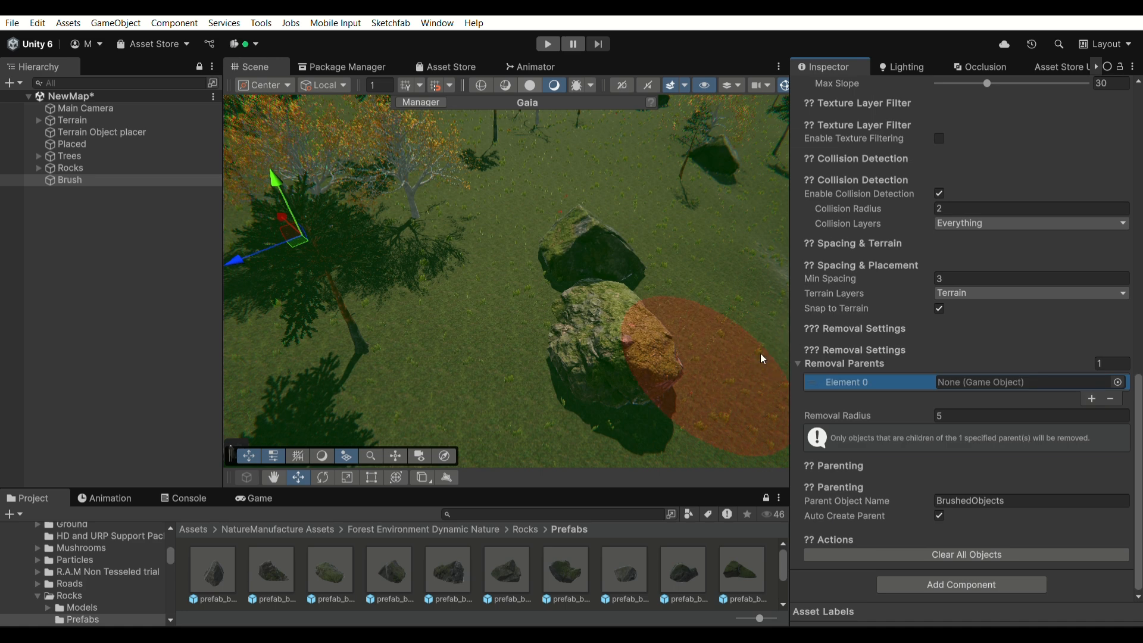
{"action": "left_click", "coordinate": [87, 164]}
{"action": "left_click_drag", "start_coordinate": [87, 159], "coordinate": [1024, 355]}
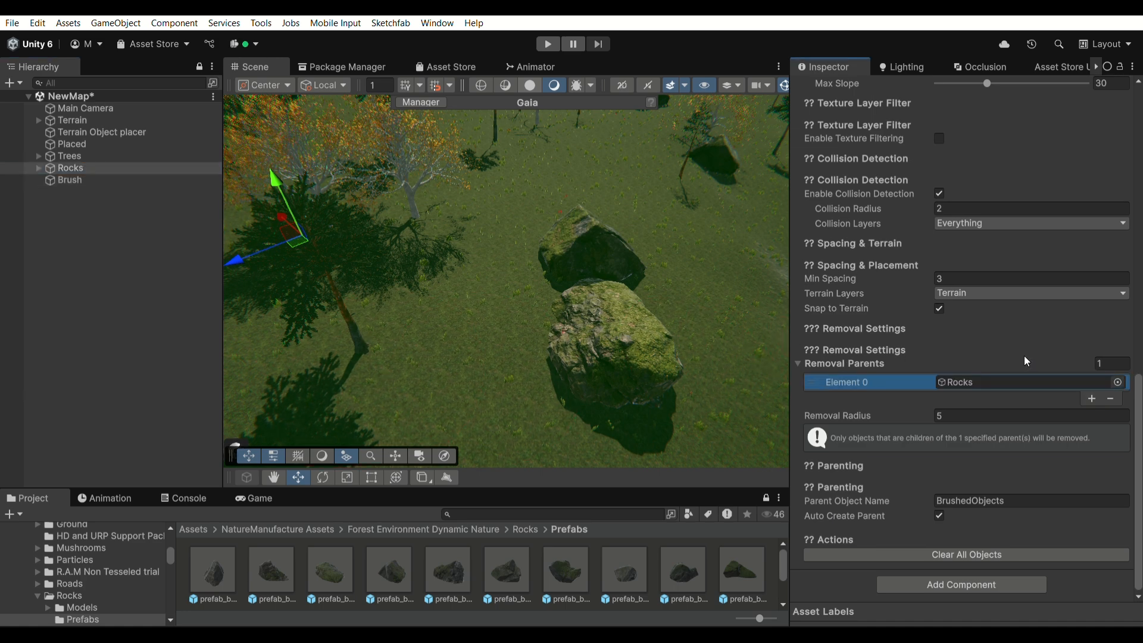
- Reactivate the Brush object's brush tool and erase the two large rocks beside the tree
{"action": "left_click", "coordinate": [385, 217]}
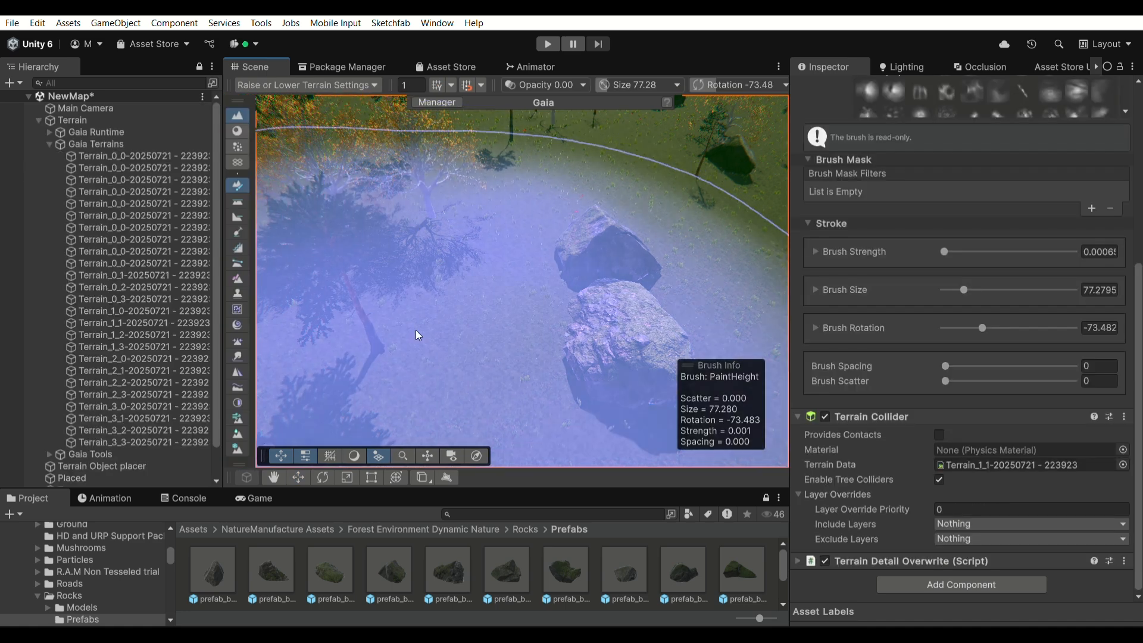
{"action": "left_click", "coordinate": [39, 121]}
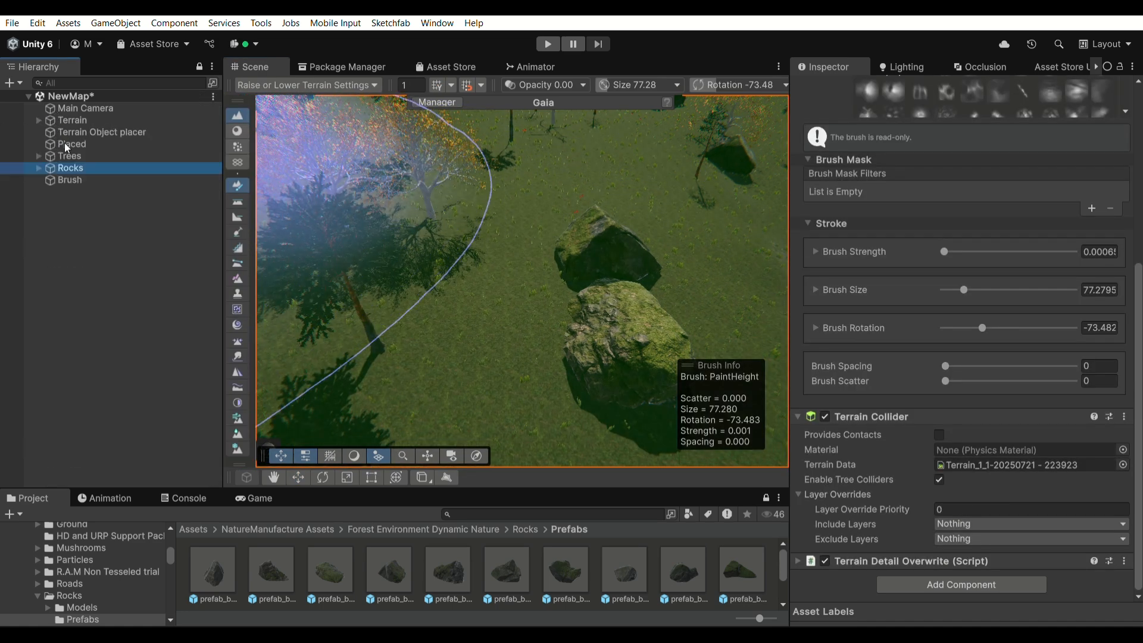
{"action": "left_click", "coordinate": [67, 180]}
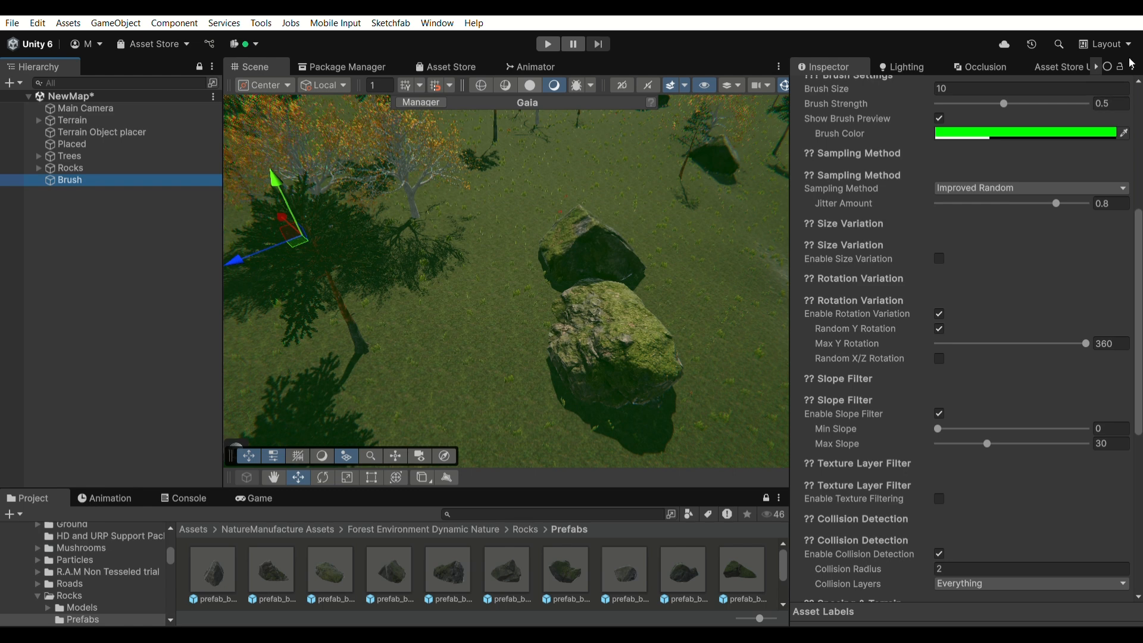
{"action": "right_click_drag", "start_coordinate": [437, 263], "coordinate": [416, 295]}
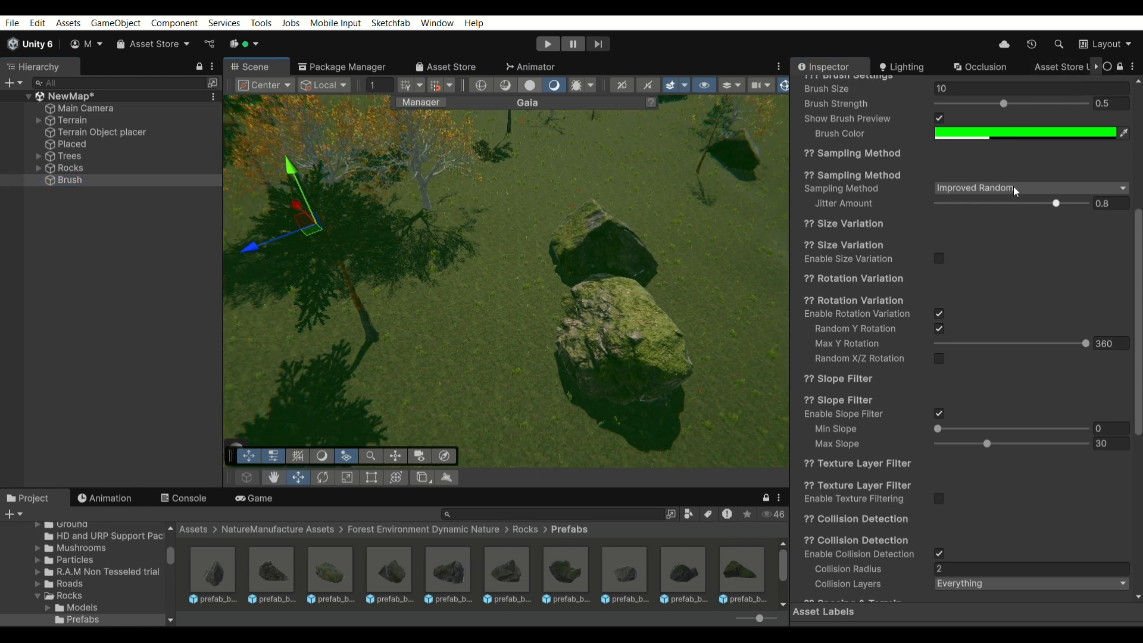
{"action": "scroll", "coordinate": [1013, 185], "scroll_direction": "up", "scroll_amount": 10}
{"action": "left_click", "coordinate": [1022, 240]}
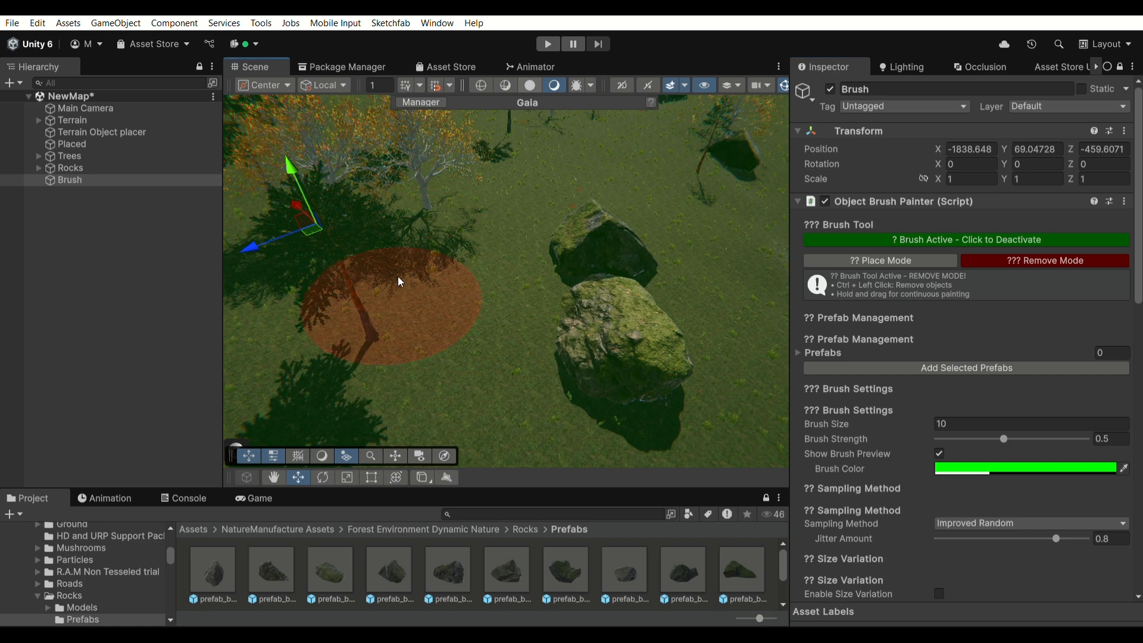
{"action": "left_click_drag", "start_coordinate": [565, 202], "coordinate": [631, 331], "text": "ctrl"}
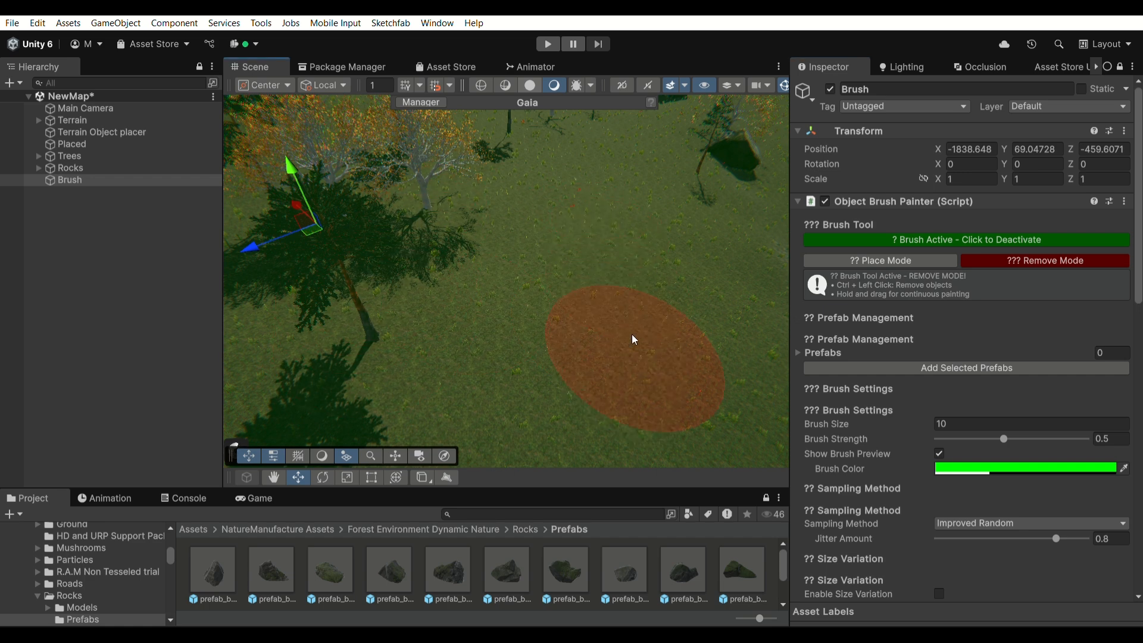
- Add the Trees object as a second removal parent in the brush's removal settings
{"action": "scroll", "coordinate": [1054, 380], "scroll_direction": "down", "scroll_amount": 4}
{"action": "scroll", "coordinate": [1052, 381], "scroll_direction": "down", "scroll_amount": 8}
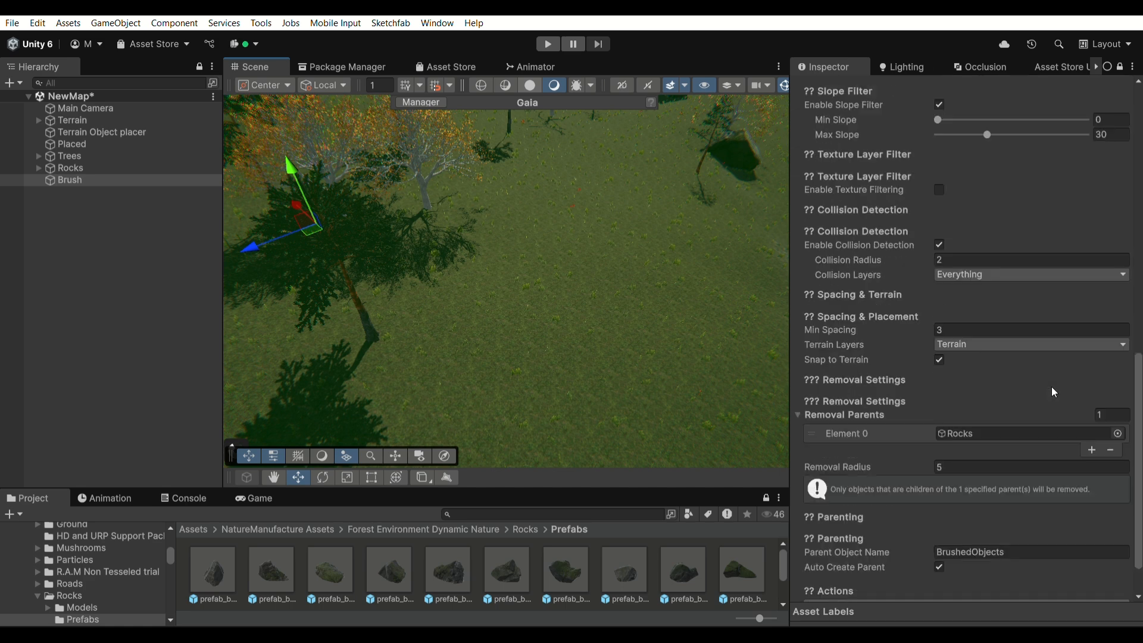
{"action": "left_click", "coordinate": [1091, 397]}
{"action": "left_click_drag", "start_coordinate": [66, 156], "coordinate": [1031, 387]}
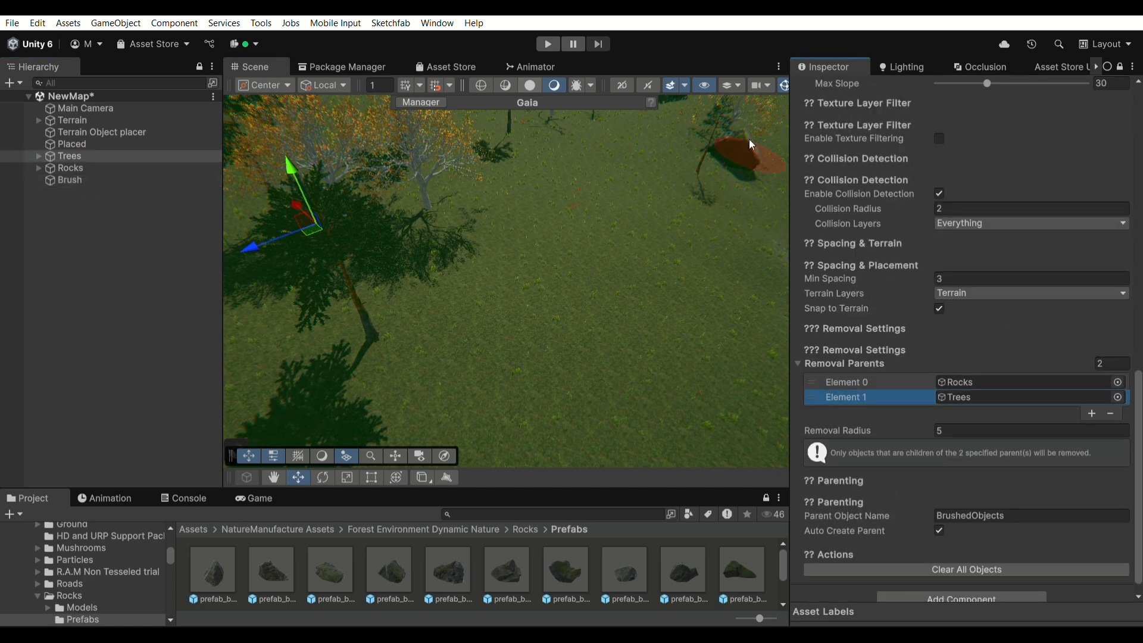